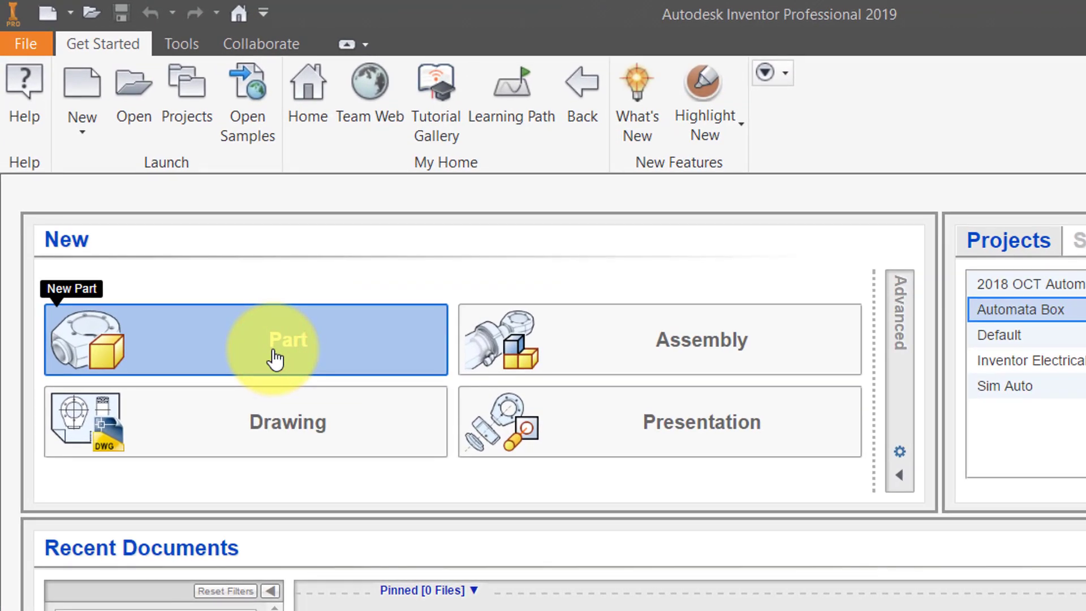
Step: Create a new part from the standard template and accept the style library definitions
click(267, 360)
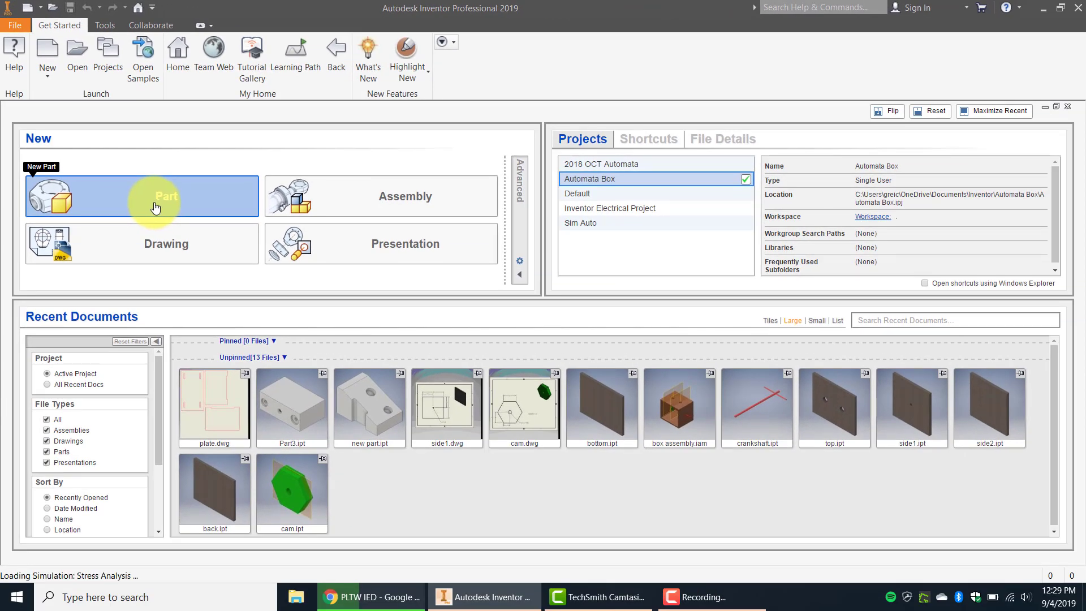
click(156, 208)
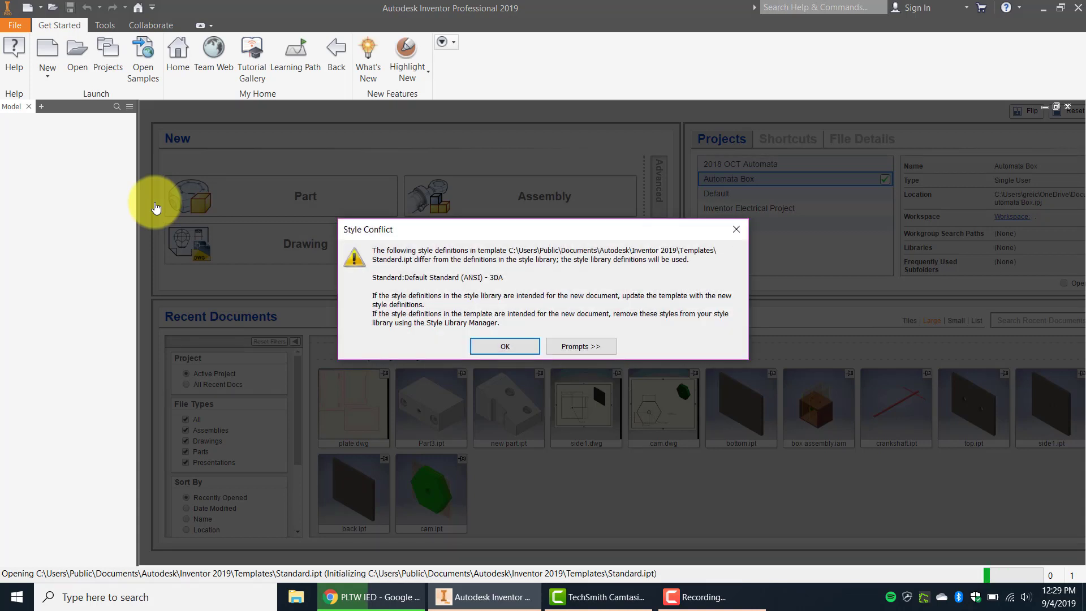
click(498, 347)
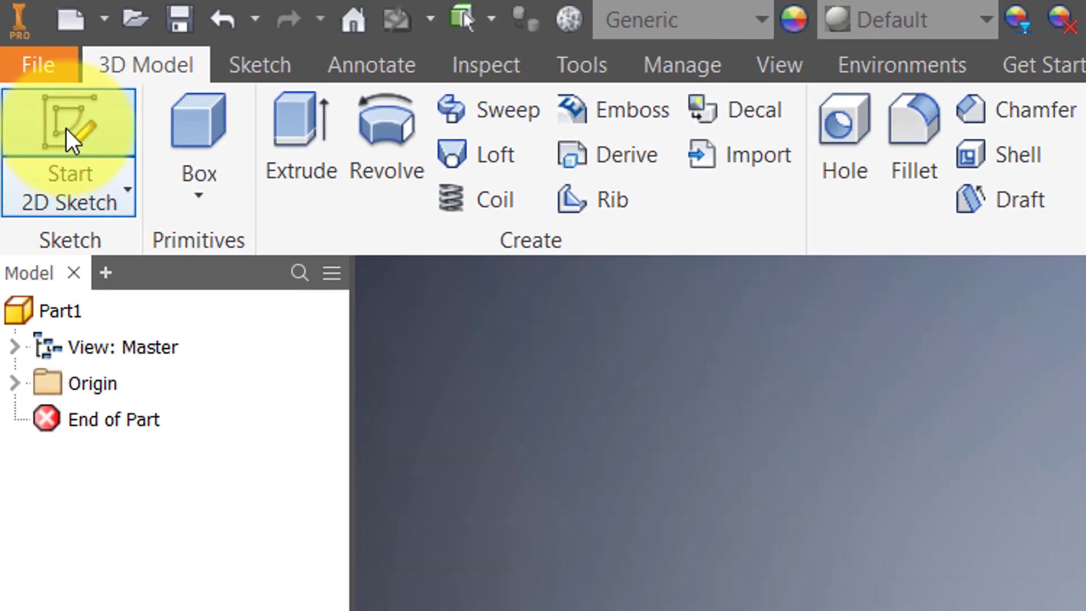
Step: Sketch a 1 in by 1 in square on the front (XY) plane with one corner at the origin, then finish the sketch
click(71, 118)
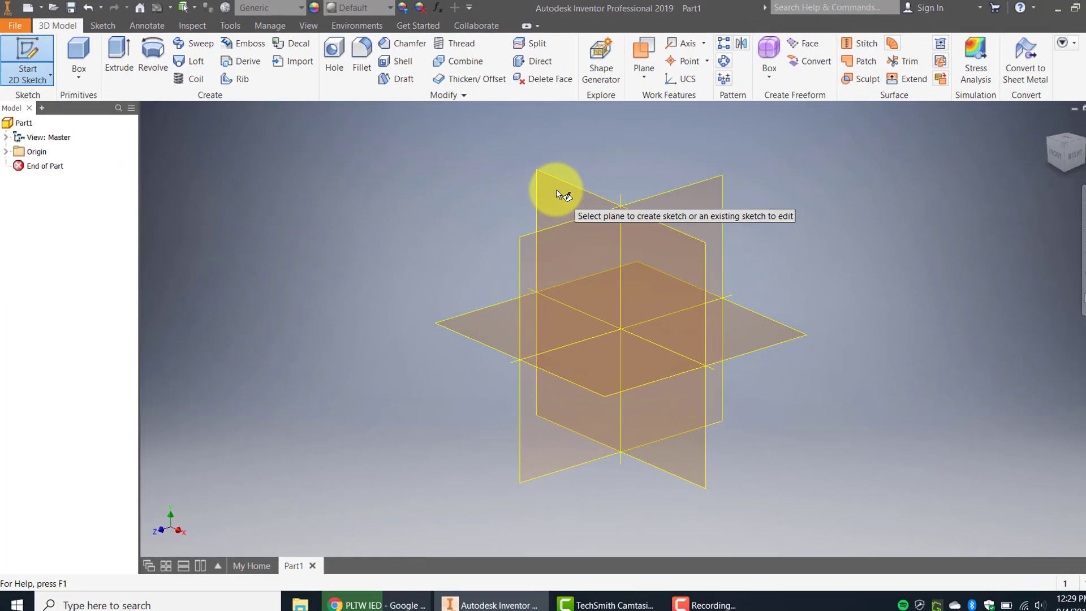
click(548, 186)
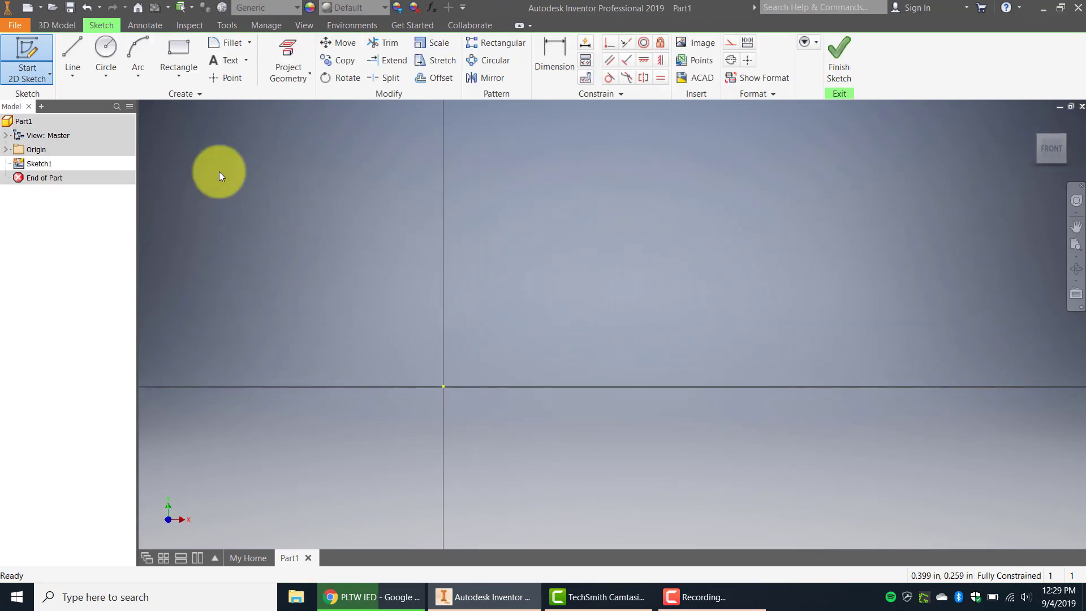
click(116, 56)
click(178, 53)
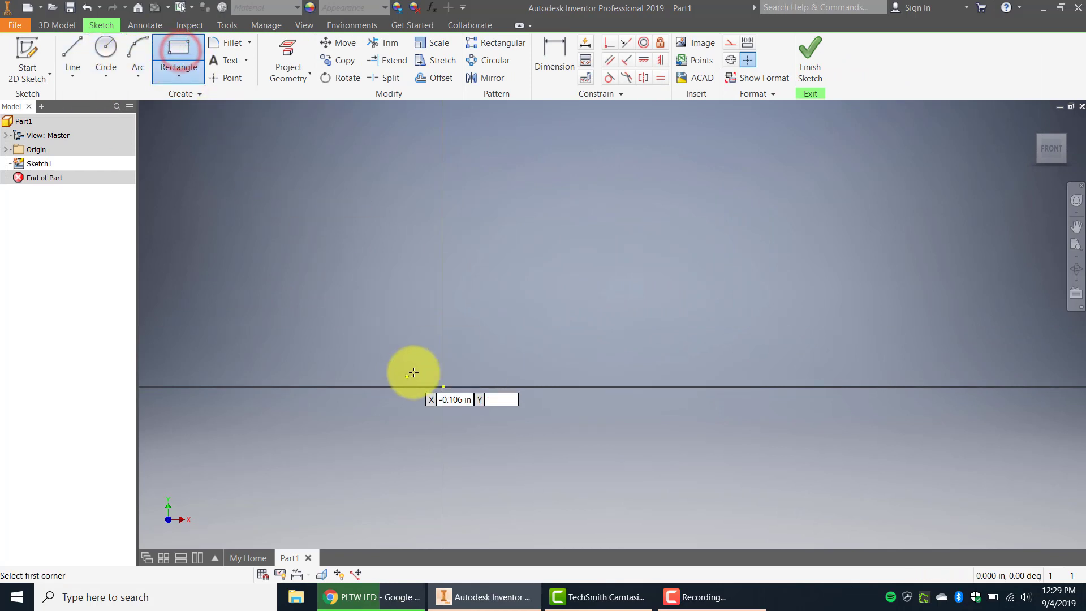
click(444, 386)
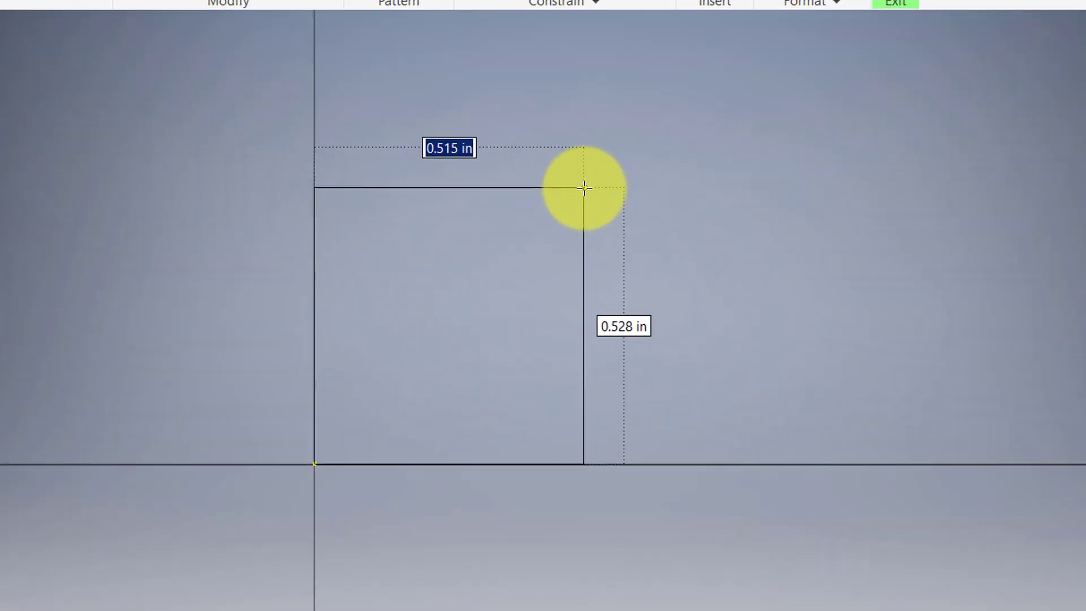
text(1)
key(Tab)
text(1)
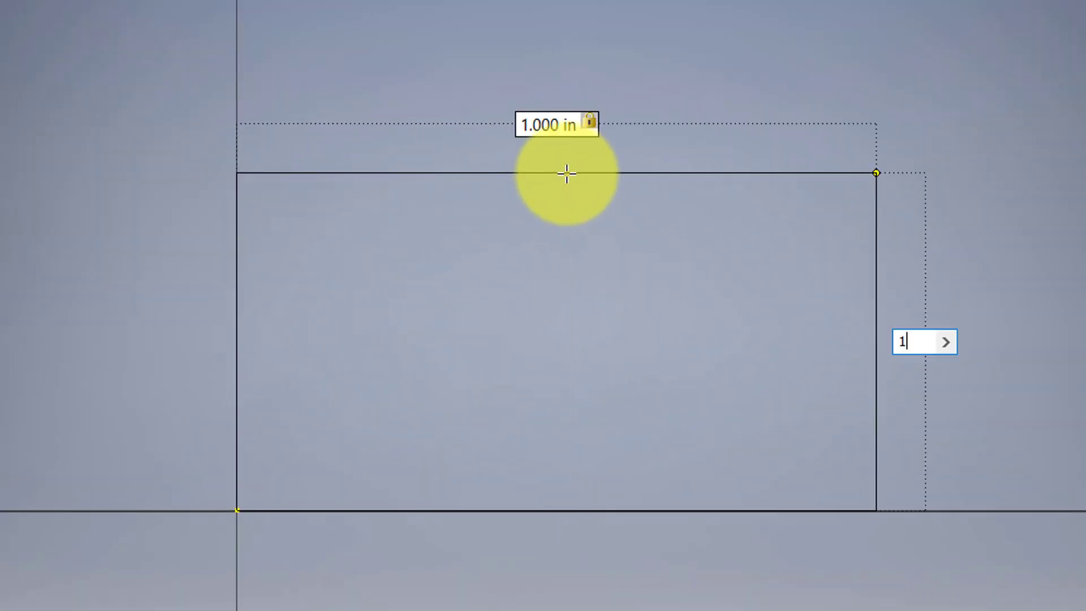
key(Return)
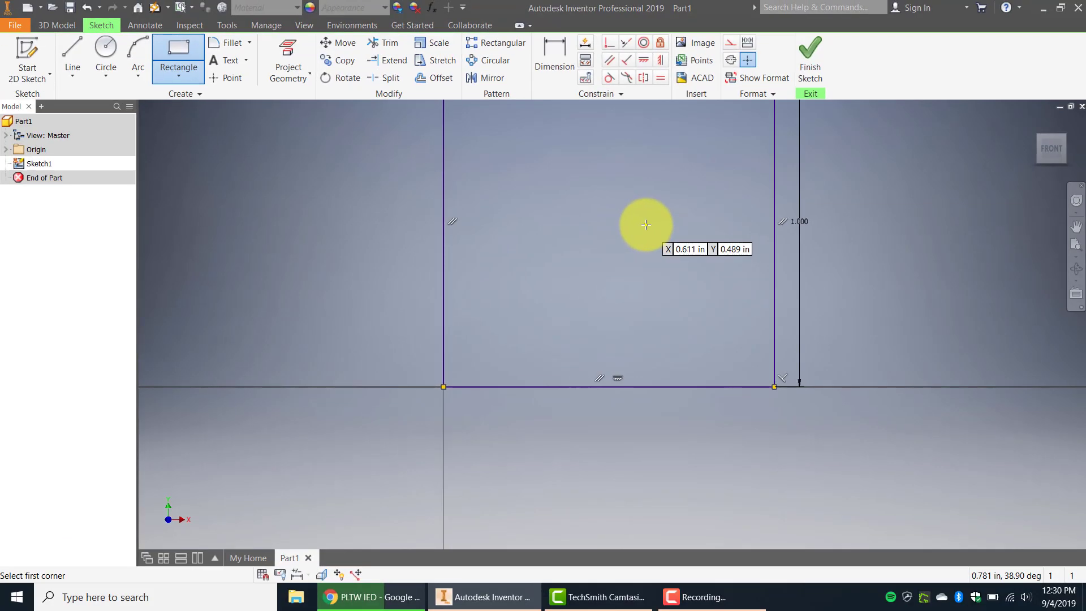
click(813, 72)
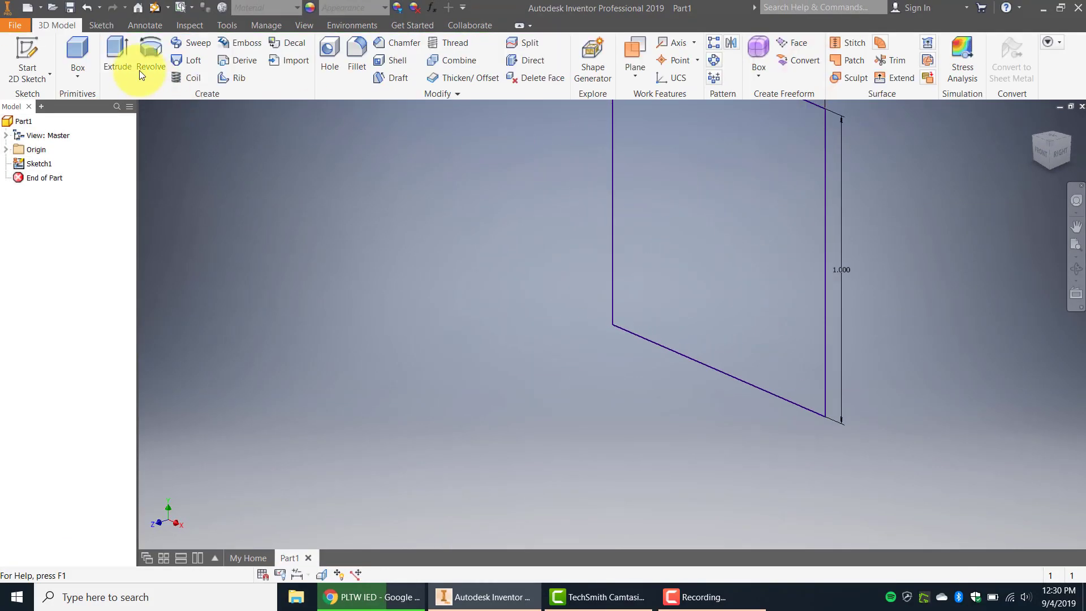
Step: Extrude the square profile 1 in to form a solid cube
click(116, 52)
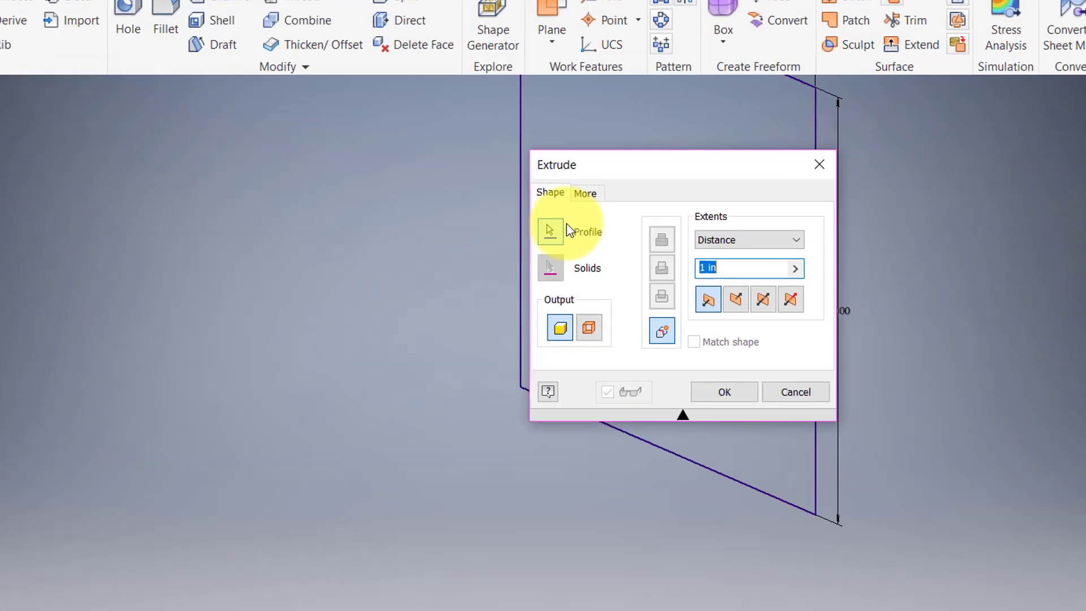
drag(633, 163, 822, 248)
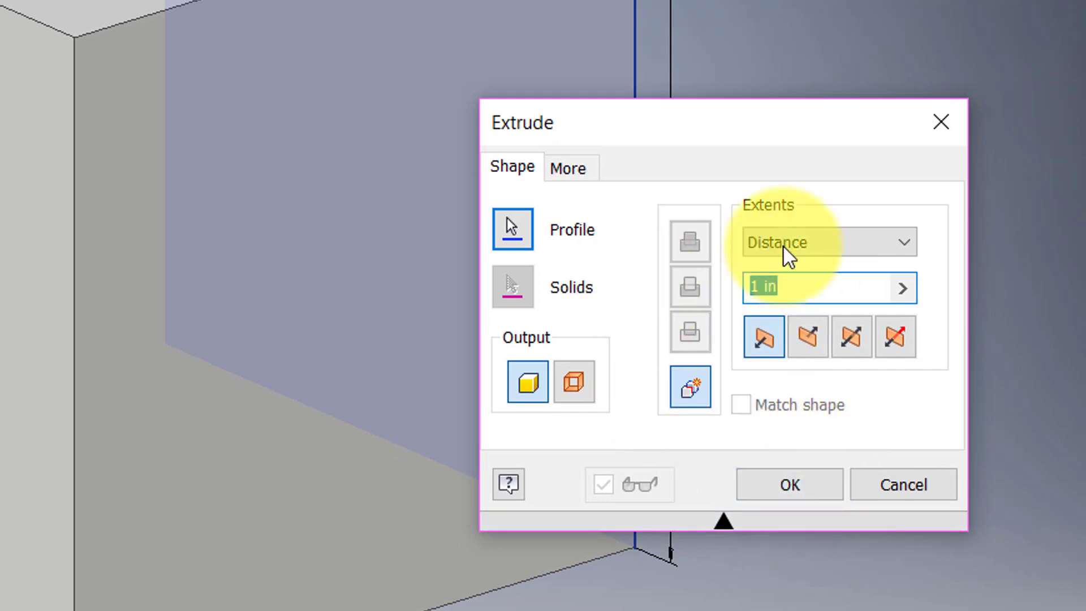
drag(680, 126, 272, 95)
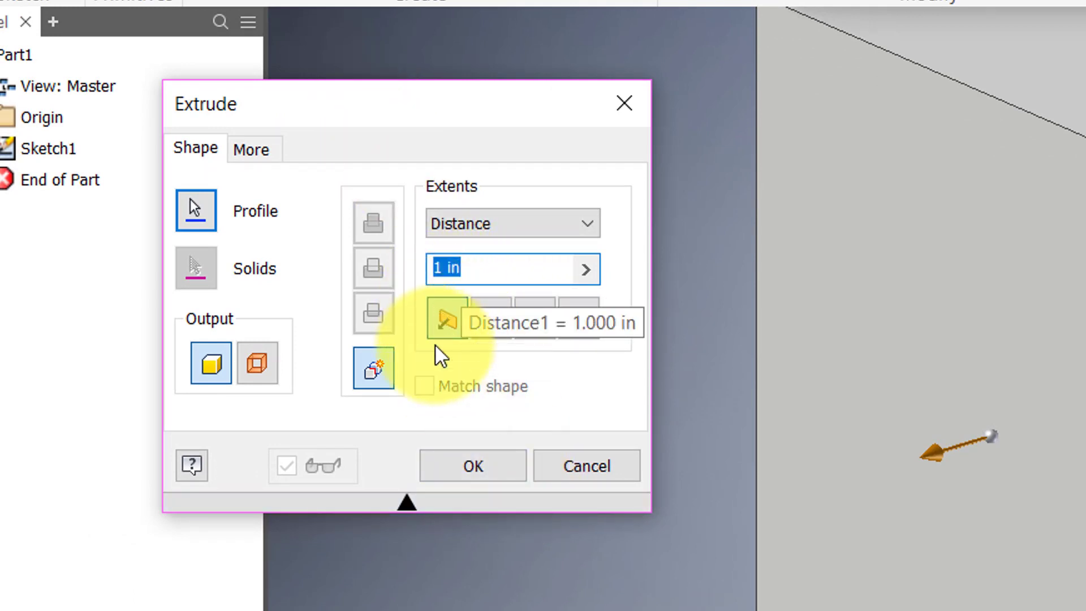
click(471, 466)
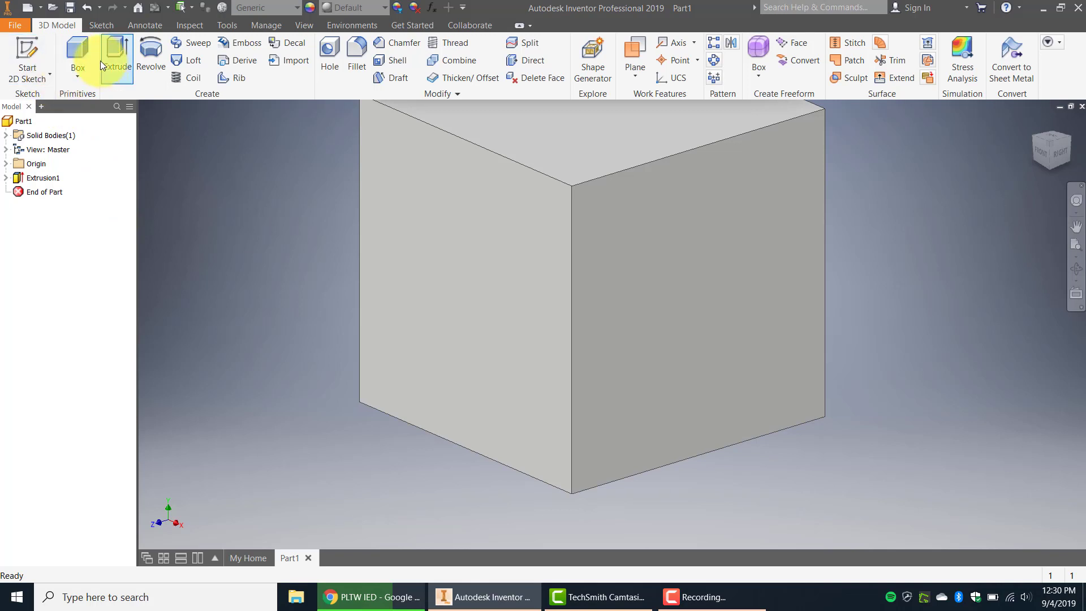
Step: Sketch a 0.5 in by 0.5 in square on the cube's front face from its lower-left corner and finish the sketch
click(28, 48)
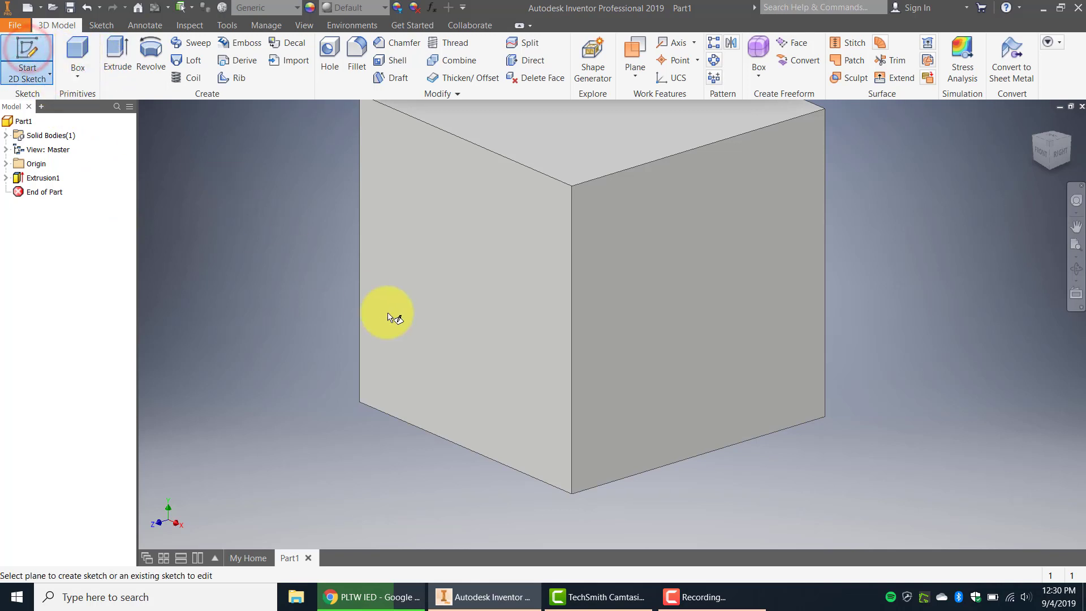
click(469, 356)
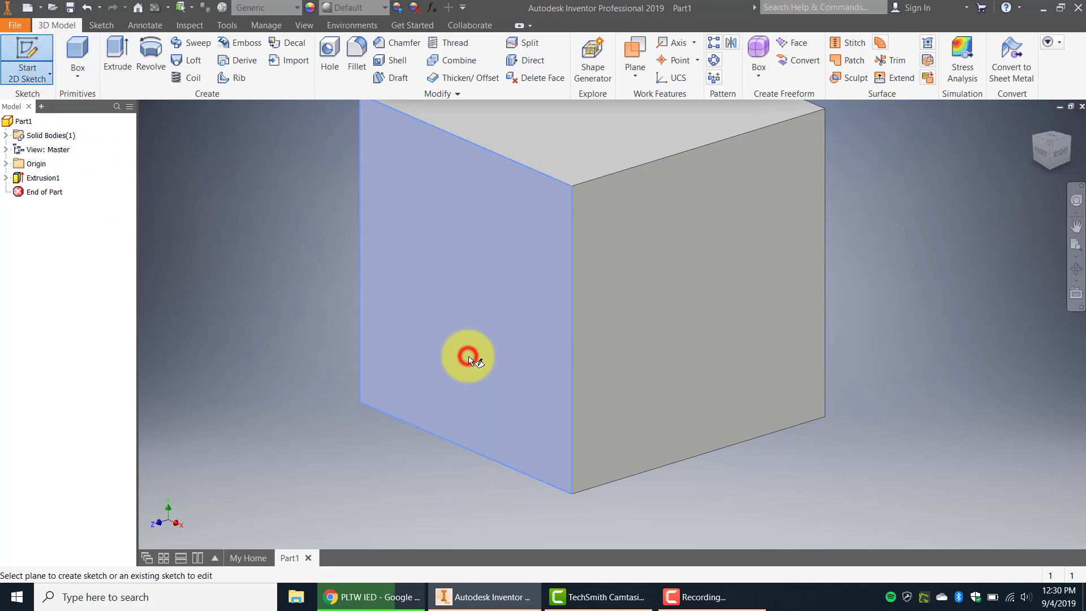
mouse_move(718, 247)
middle_down()
mouse_move(618, 323)
mouse_move(503, 343)
mouse_move(427, 400)
middle_up()
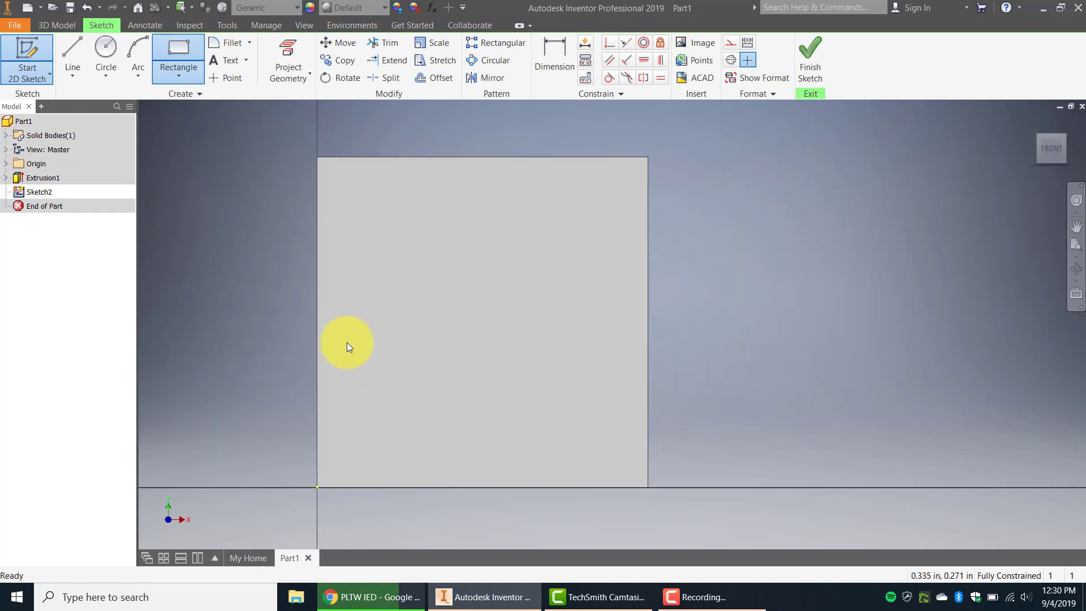
click(173, 49)
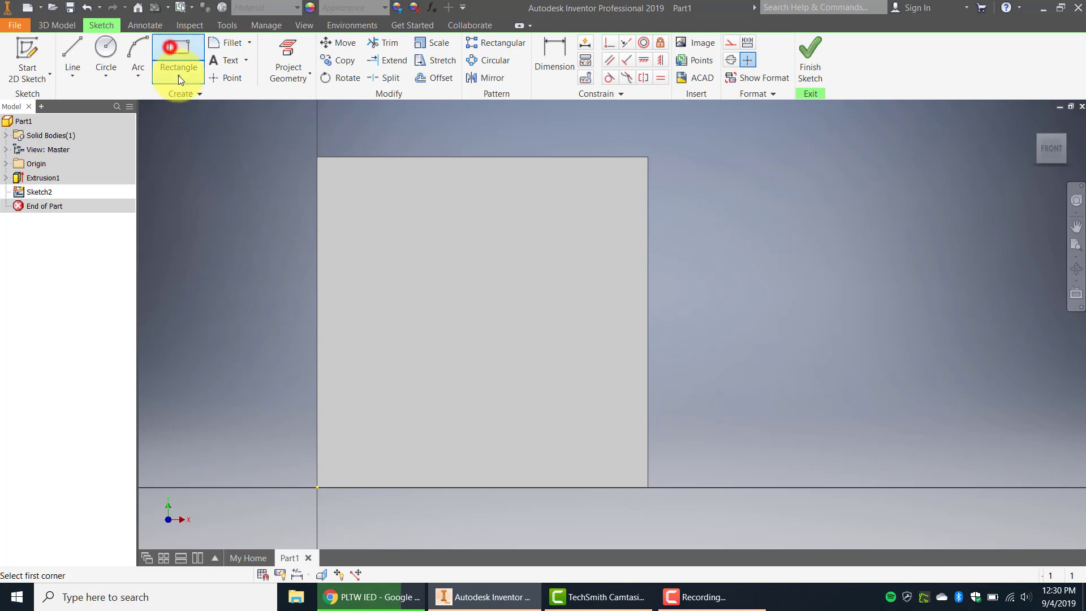
click(315, 493)
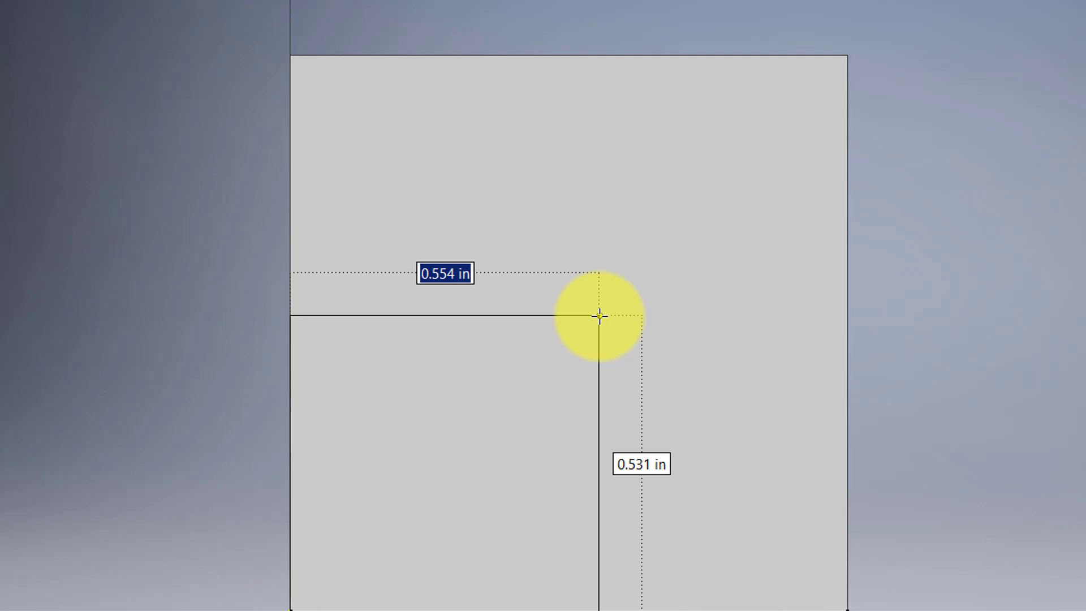
text(.)
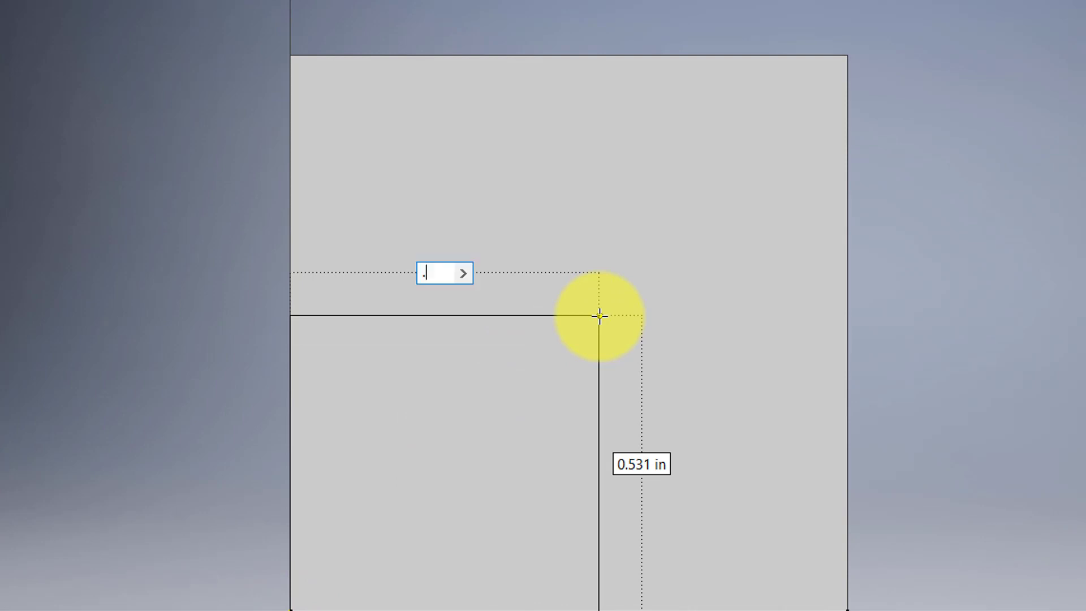
key(Tab)
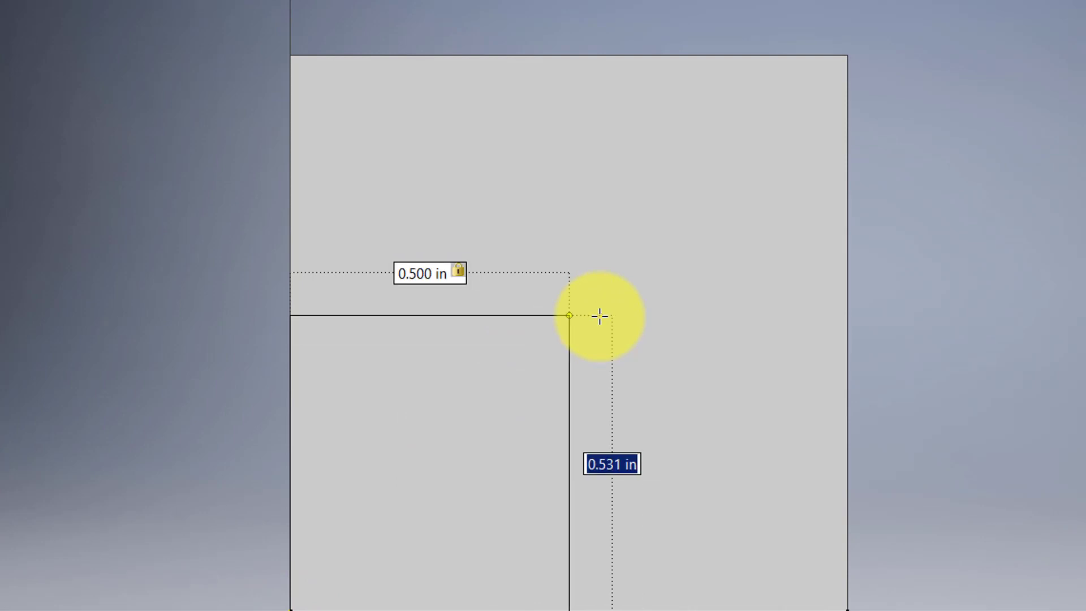
text(.5)
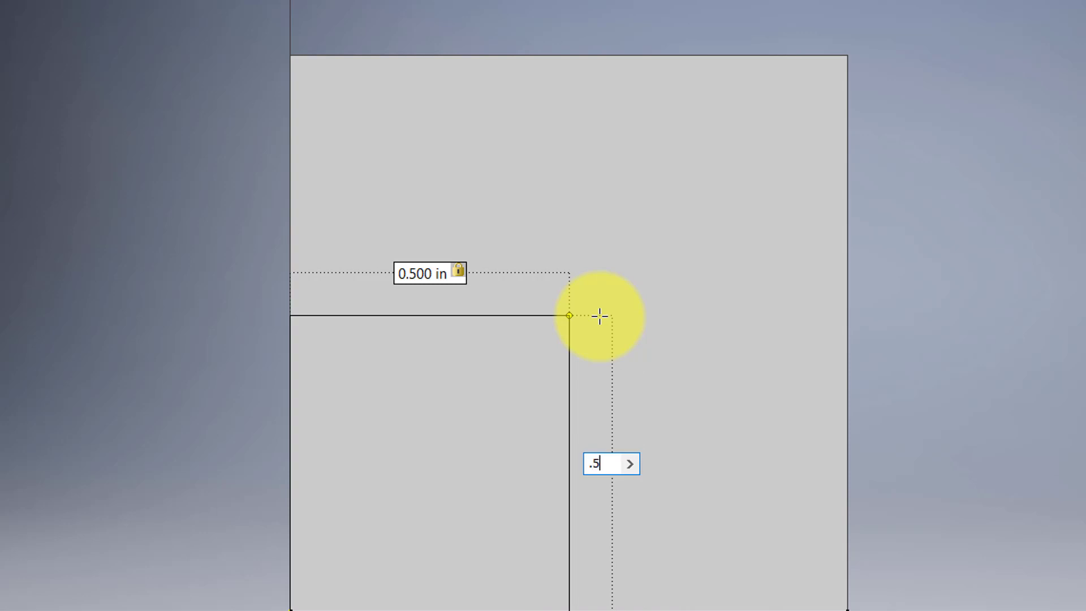
key(Return)
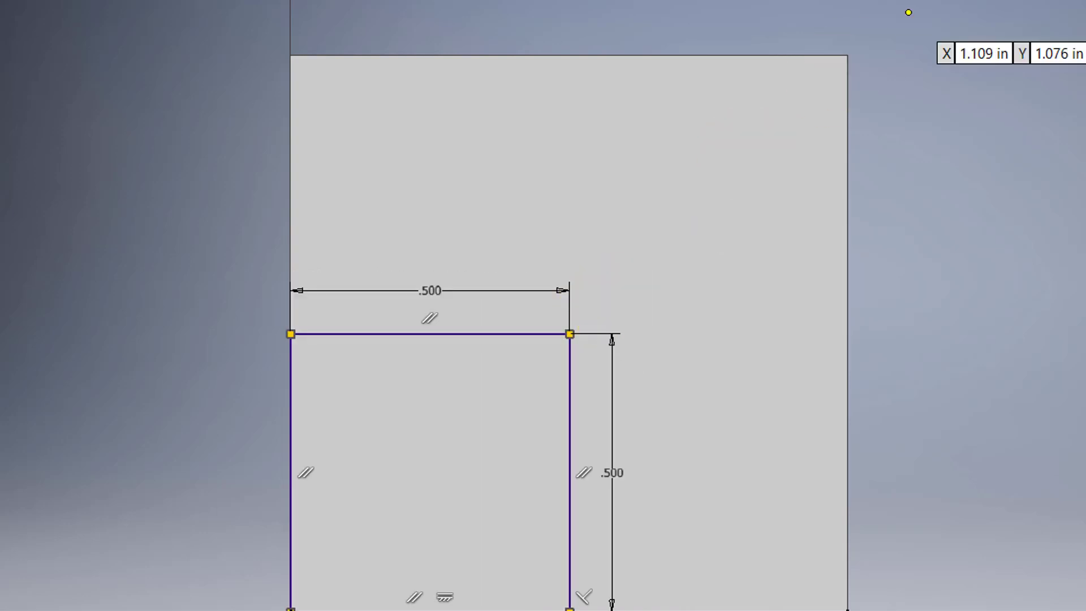
click(909, 3)
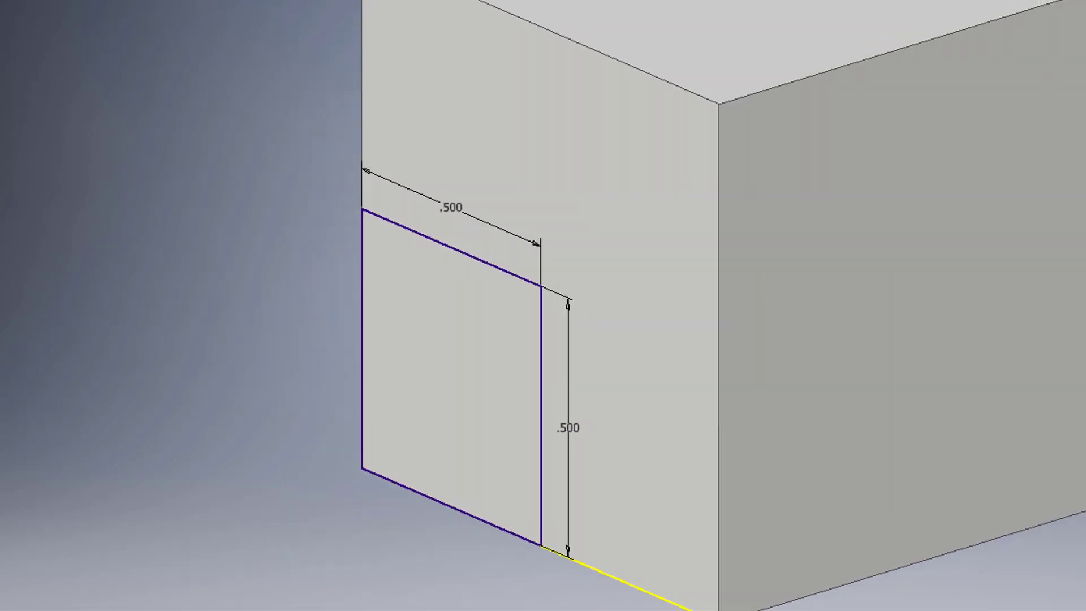
Step: Extrude the small square 0.5 in outward from the front face, joined to the cube
key(e)
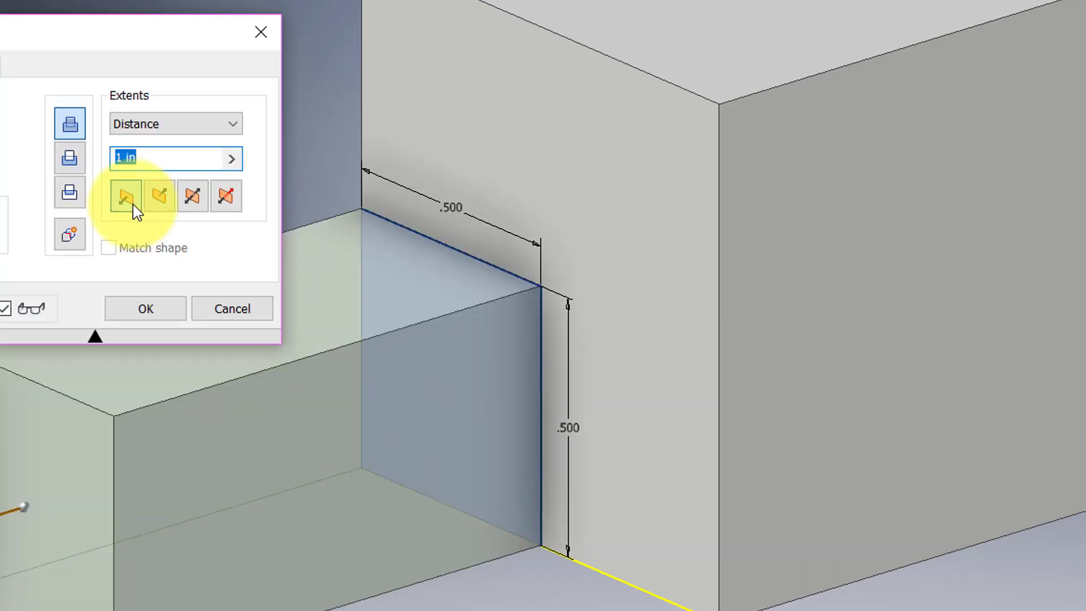
text(.5)
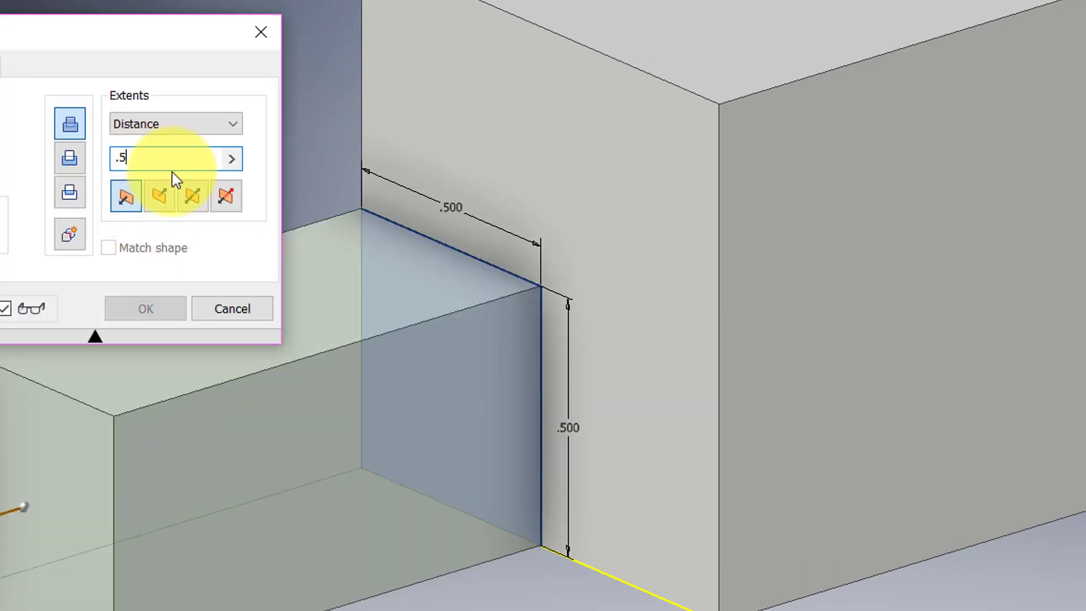
key(Return)
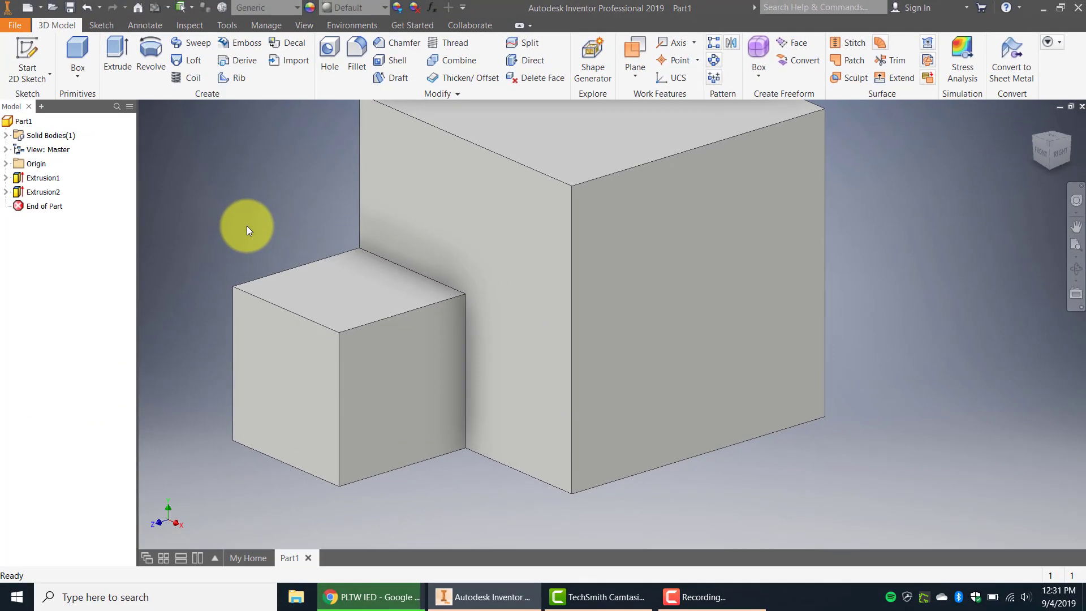
Step: On the large cube's right face, sketch a circle centred on the top edge's midpoint and passing through the top corner
click(25, 49)
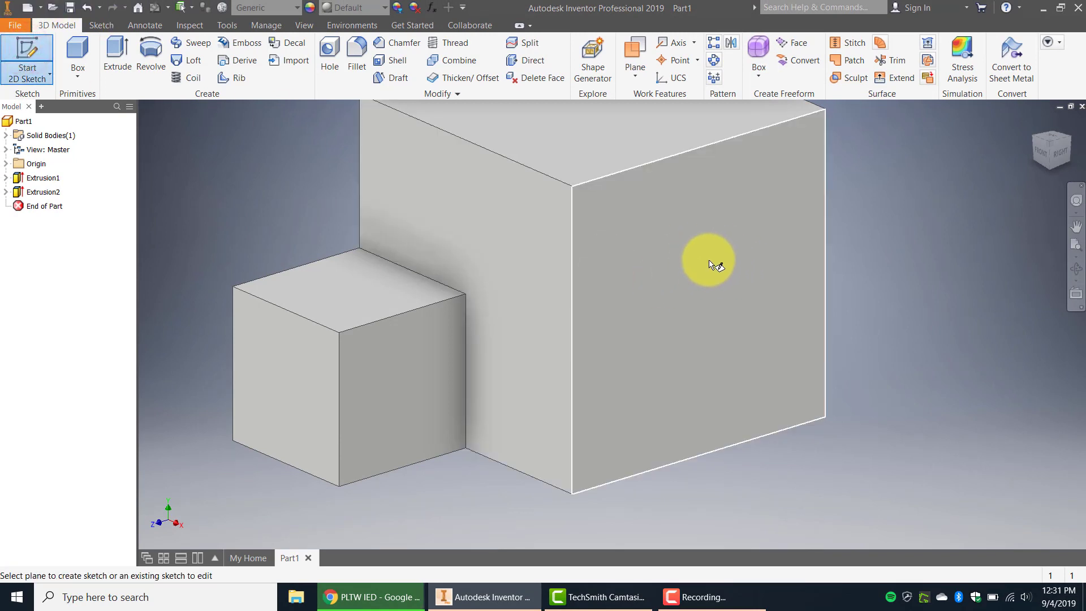
click(710, 264)
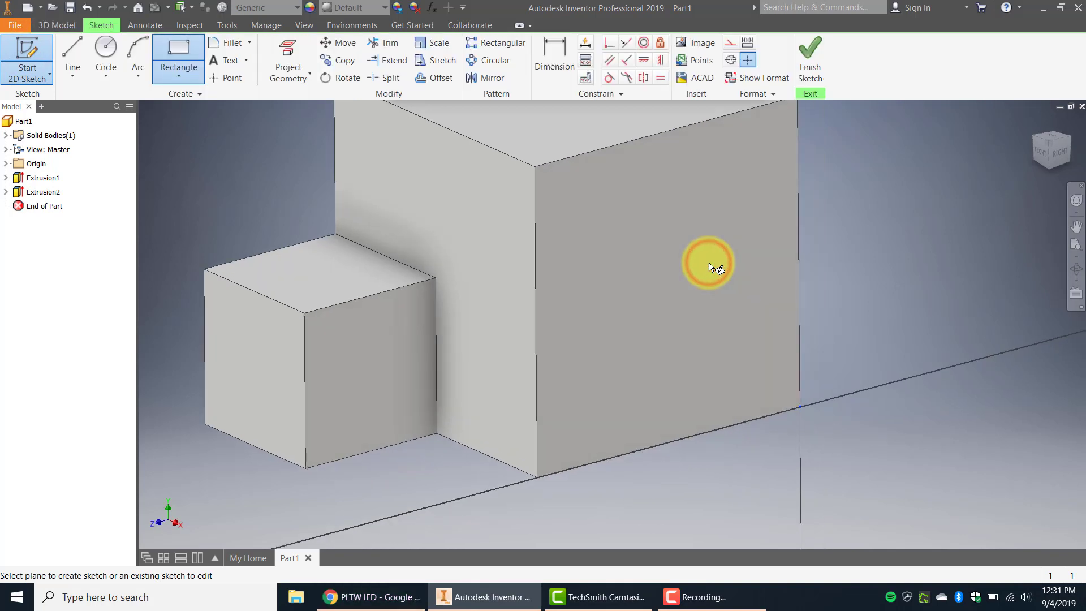
key(F2)
mouse_move(424, 235)
mouse_down()
mouse_move(447, 339)
mouse_move(517, 394)
mouse_up()
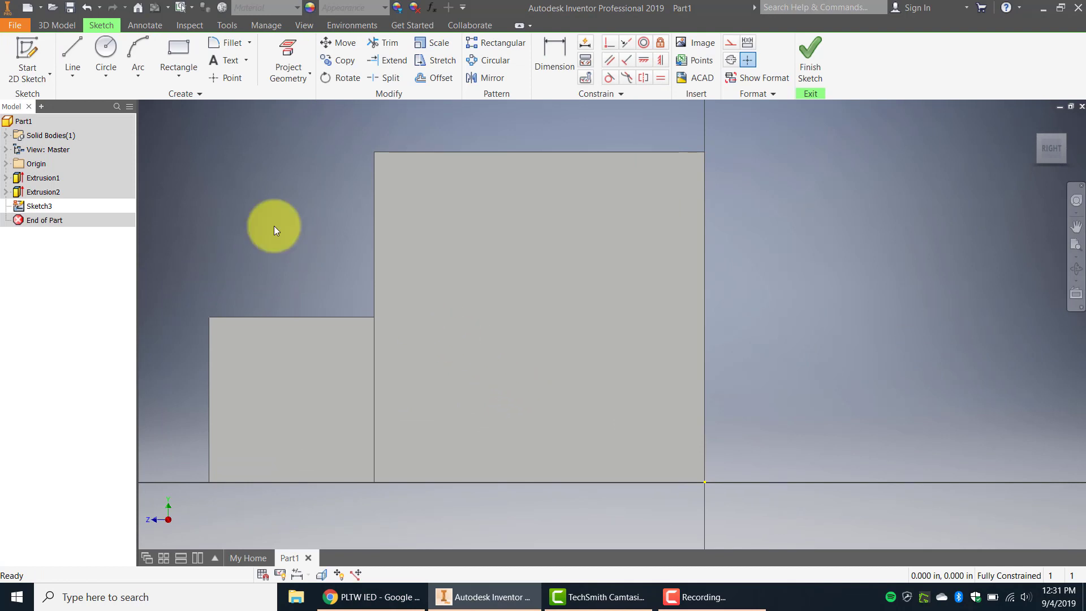
click(104, 50)
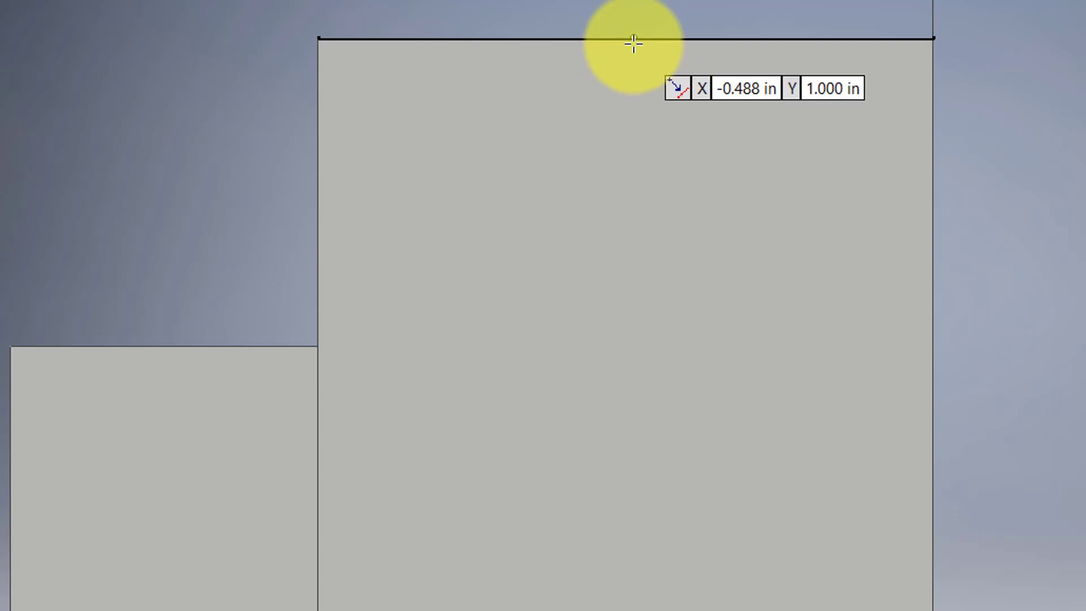
click(626, 39)
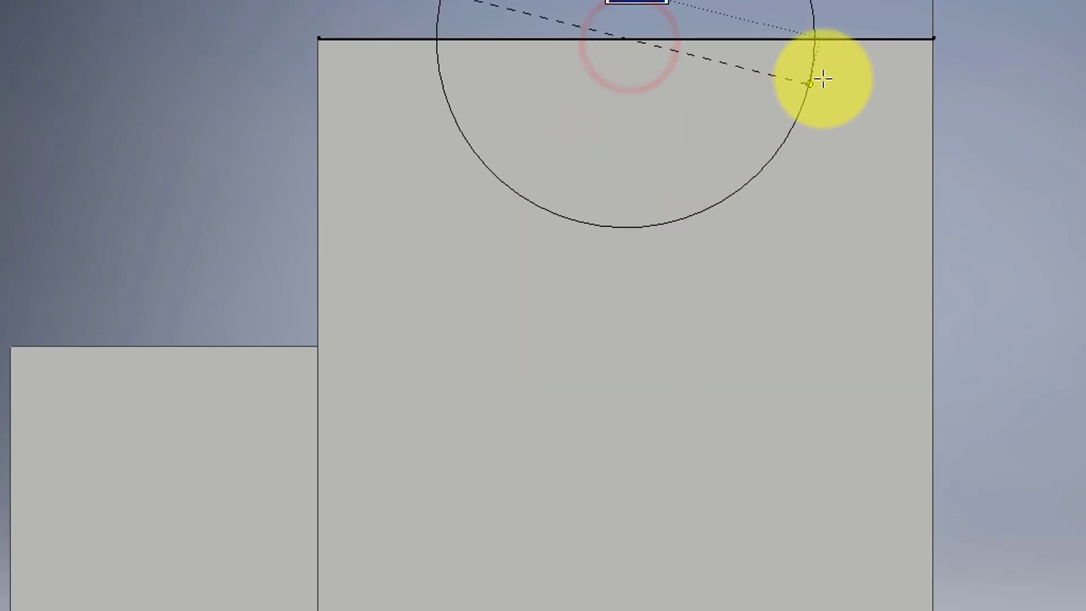
click(932, 39)
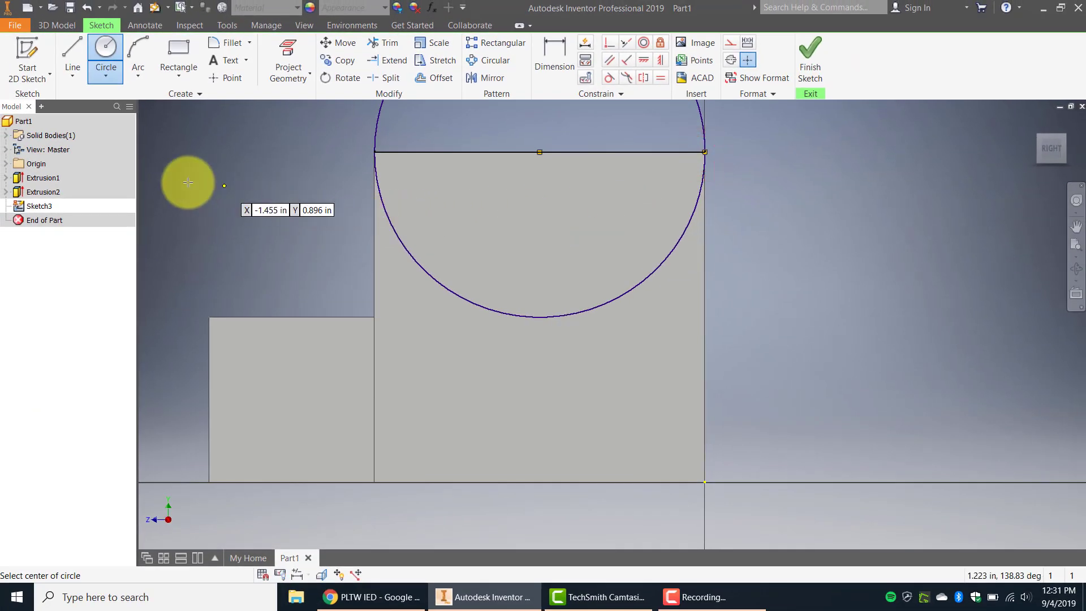
right_click(275, 186)
click(314, 186)
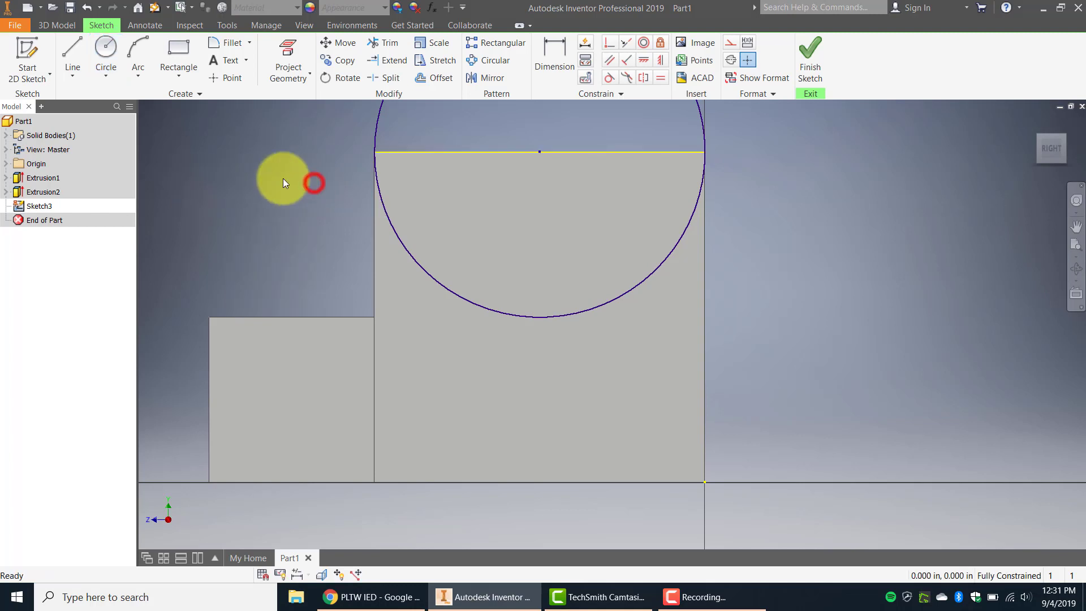
click(554, 54)
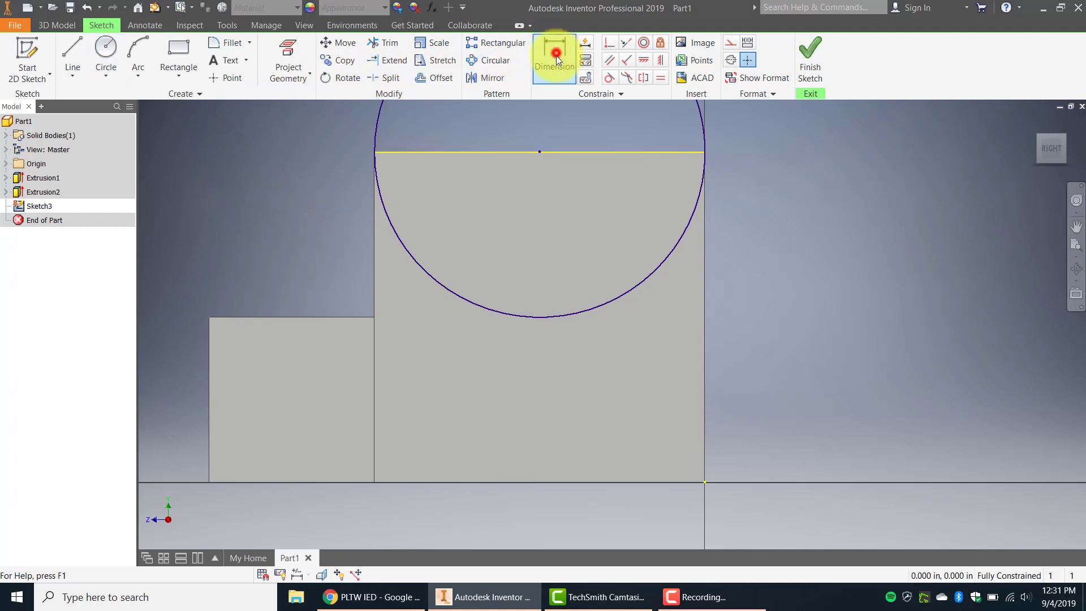
click(541, 153)
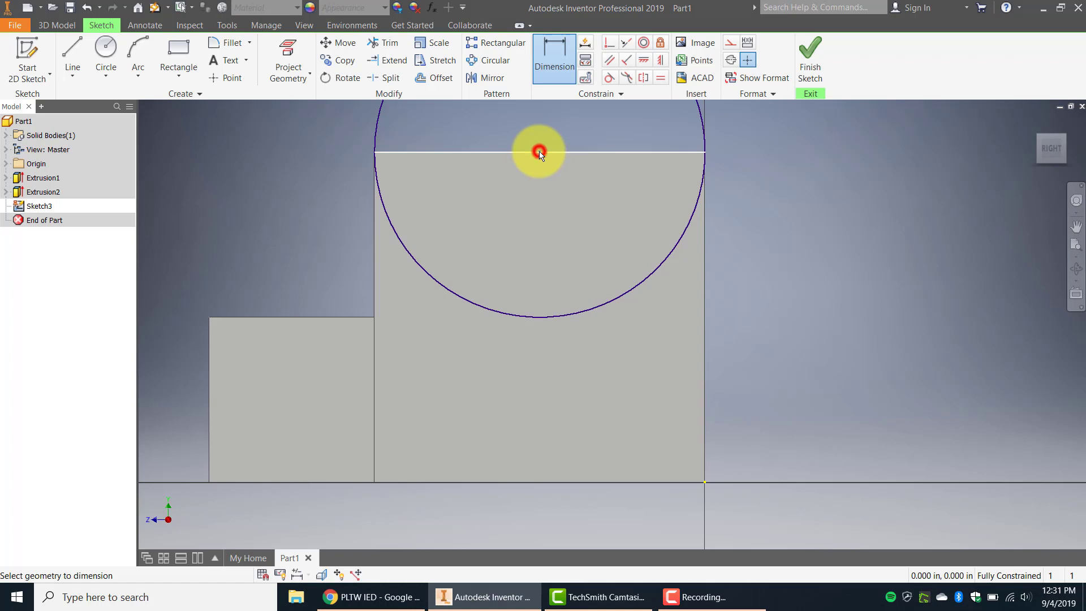
click(560, 484)
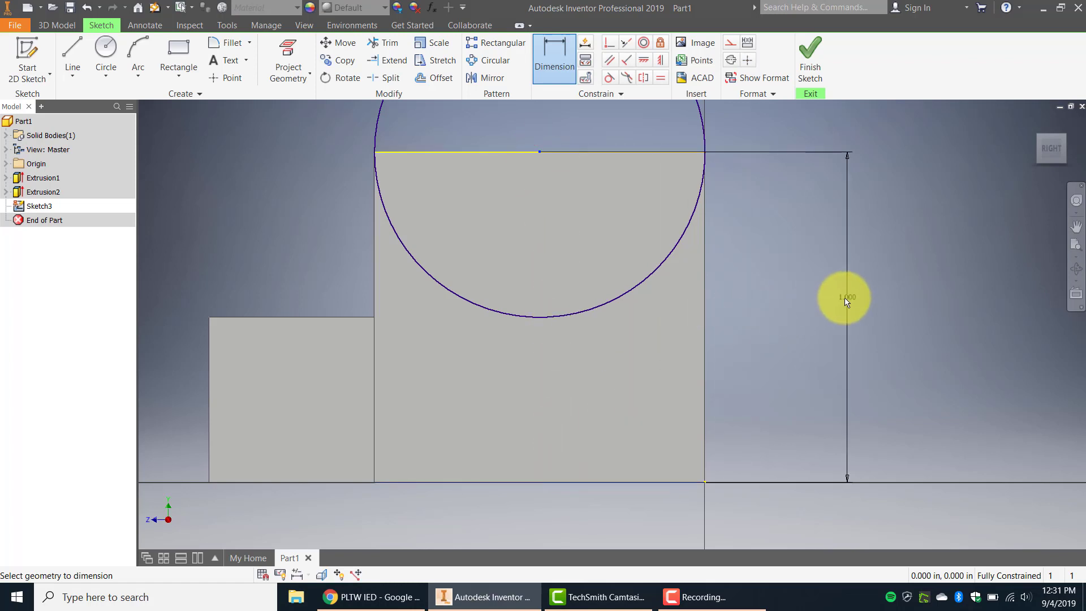
click(843, 300)
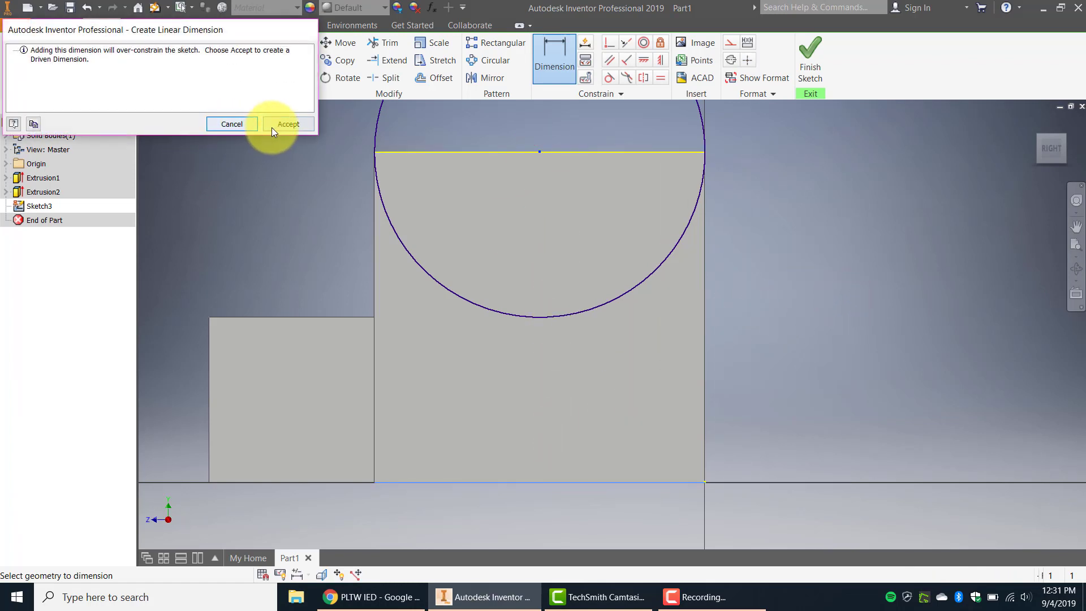
click(232, 124)
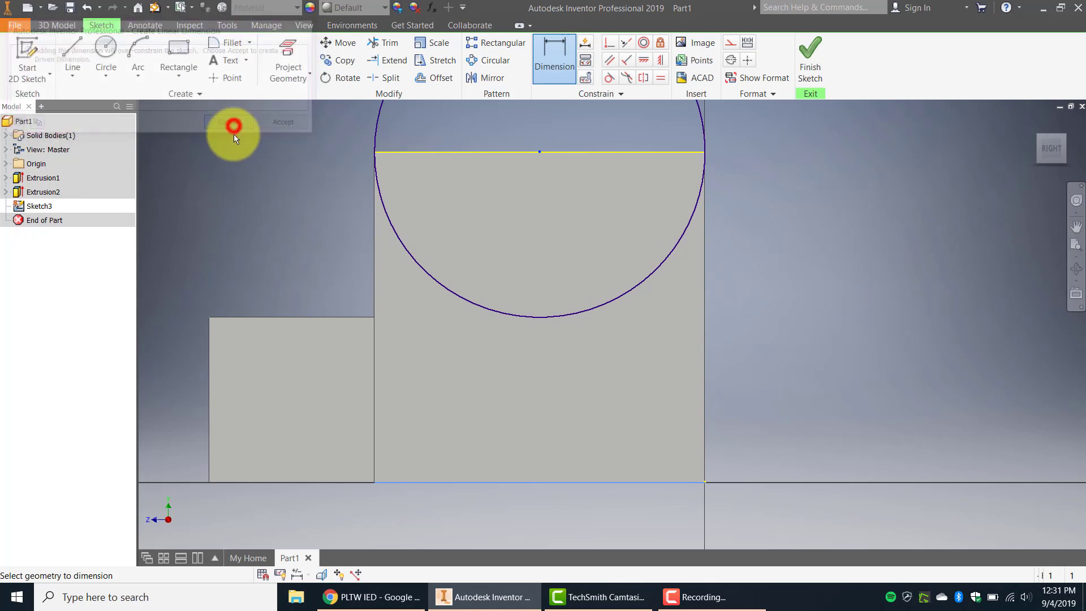
click(552, 153)
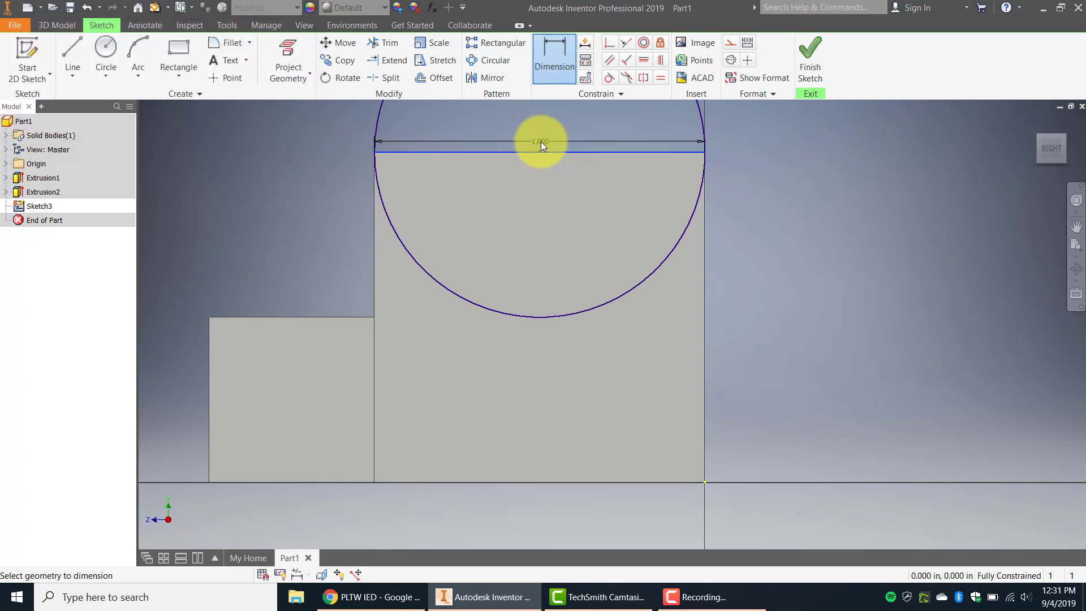
right_click(541, 142)
click(471, 142)
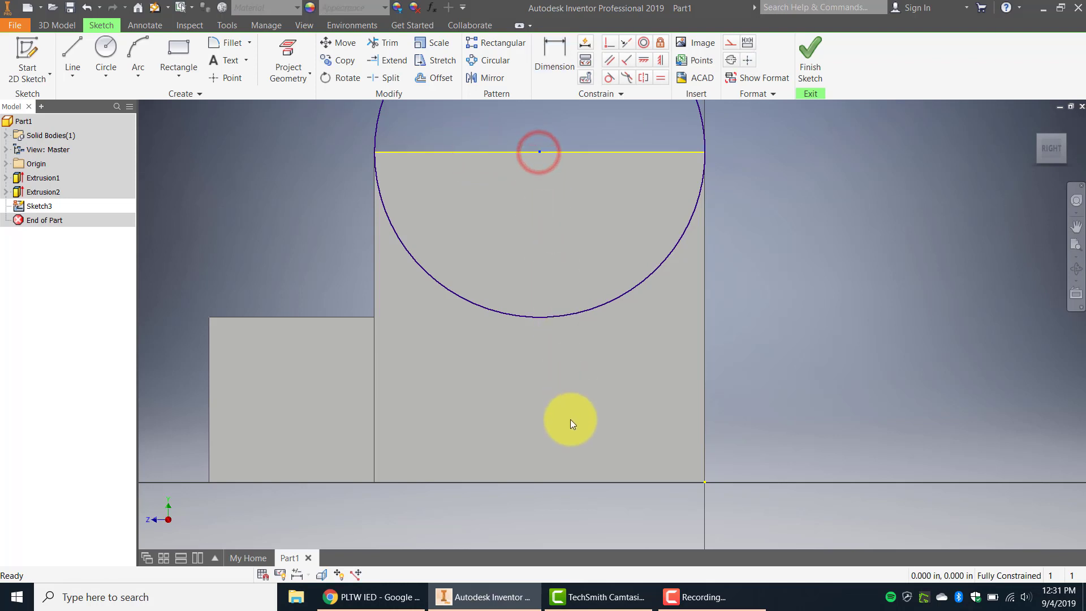
click(563, 483)
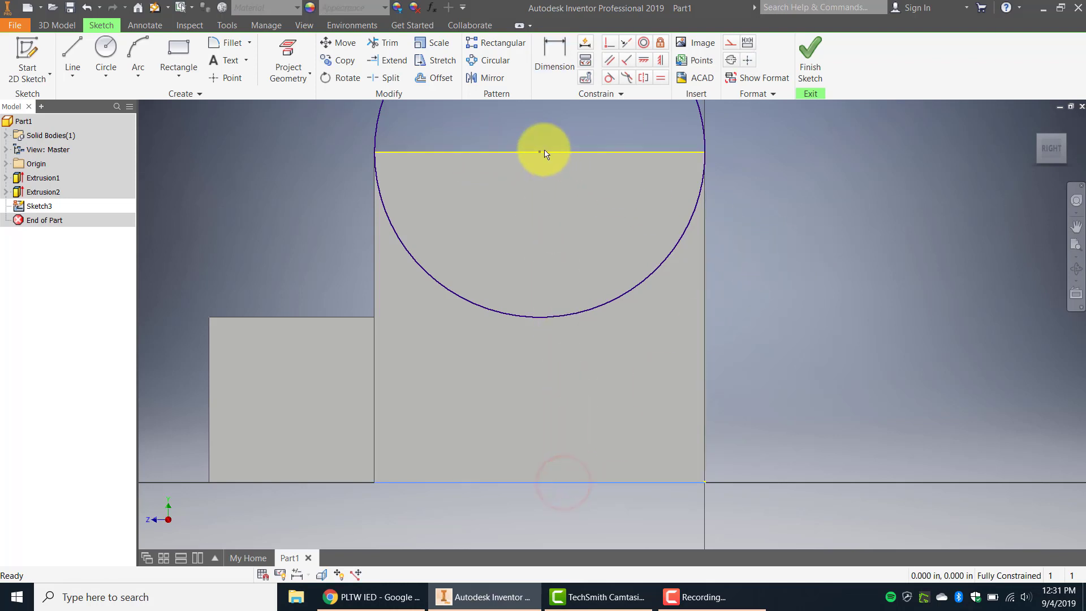
Step: Add a driven dimension from the circle's centre to the large cube's bottom edge and finish the sketch
click(543, 54)
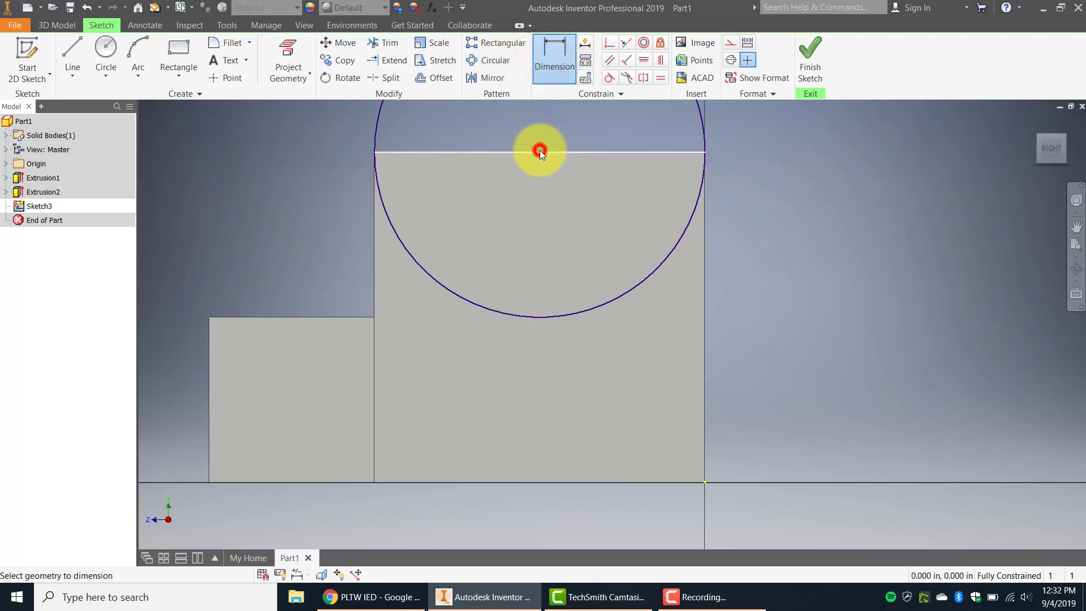
click(539, 152)
click(593, 482)
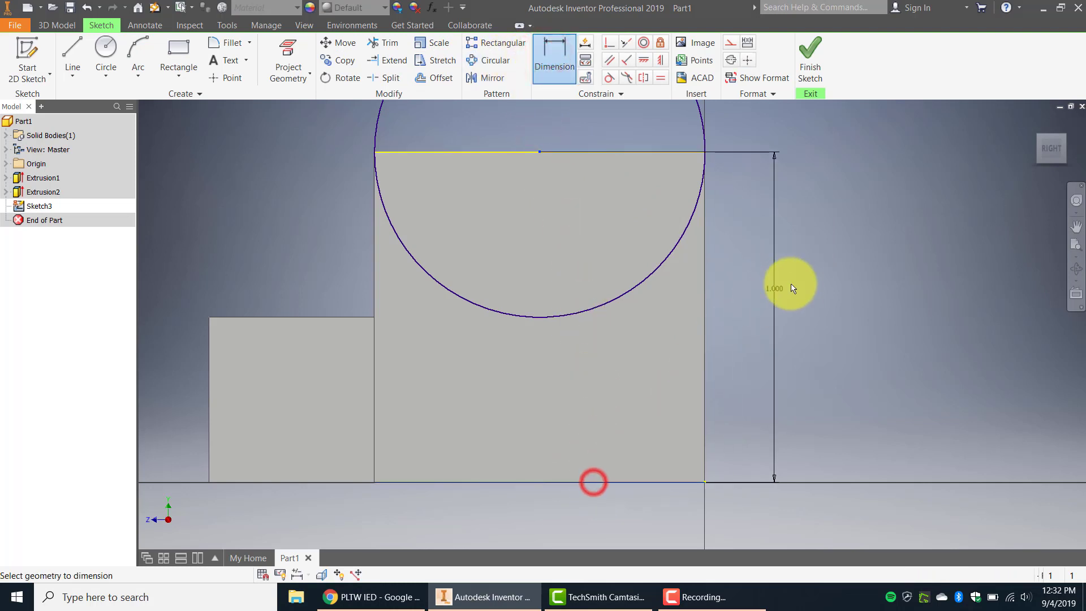
click(790, 291)
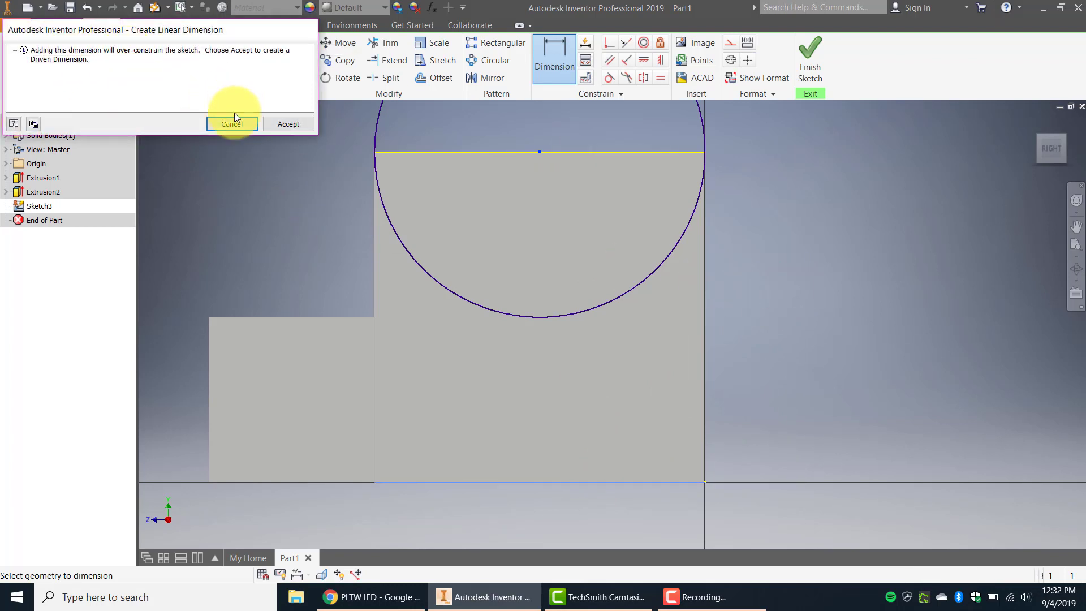
click(281, 126)
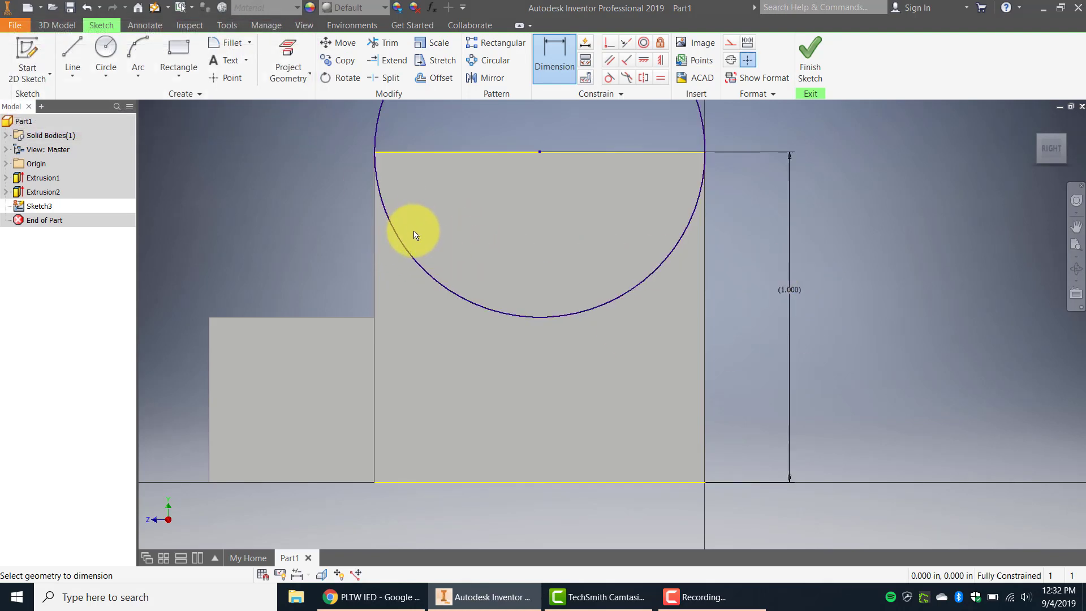
click(809, 68)
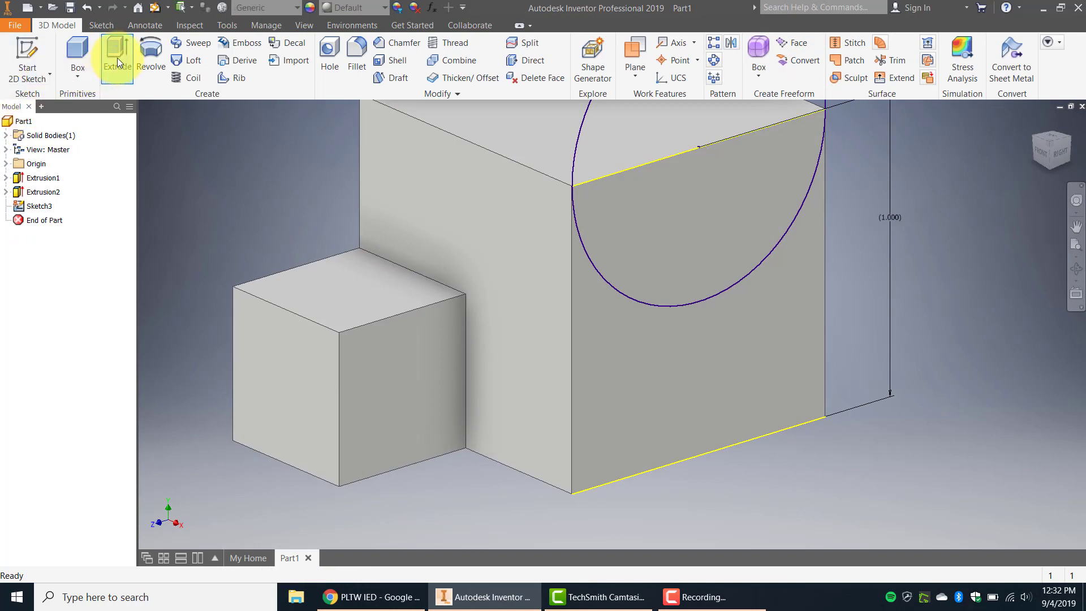
Step: Extrude the circle as a cut 1 in deep into the large cube from its right face
click(117, 58)
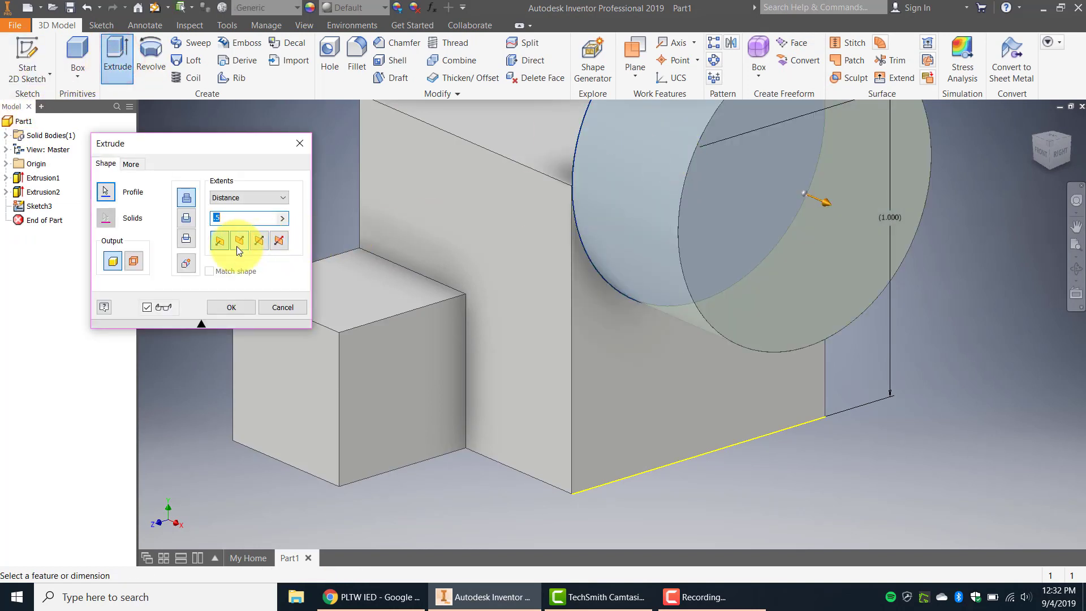
click(240, 242)
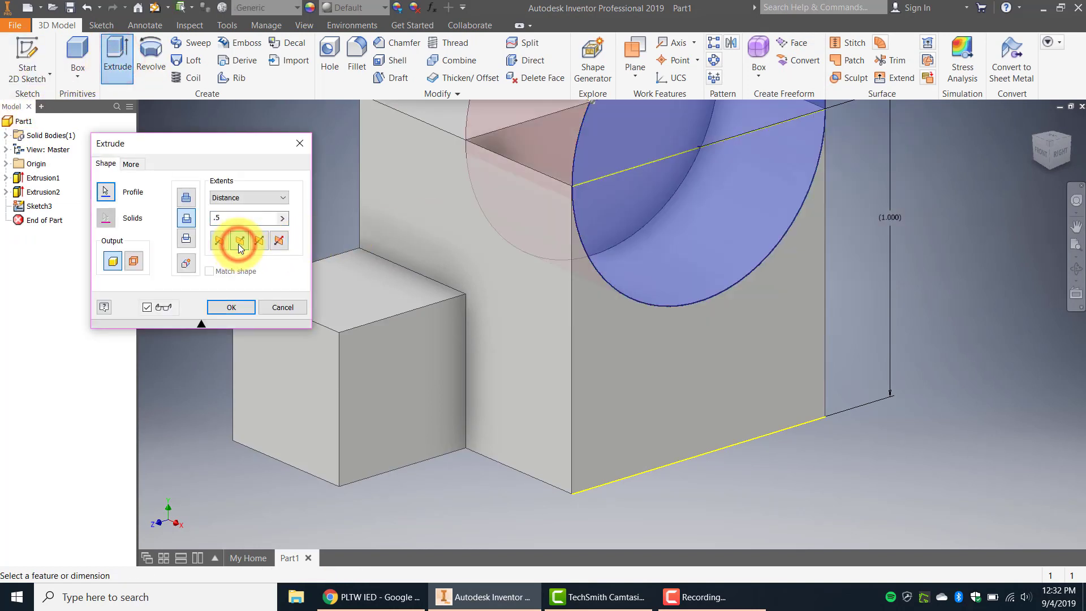
double_click(231, 217)
text(1)
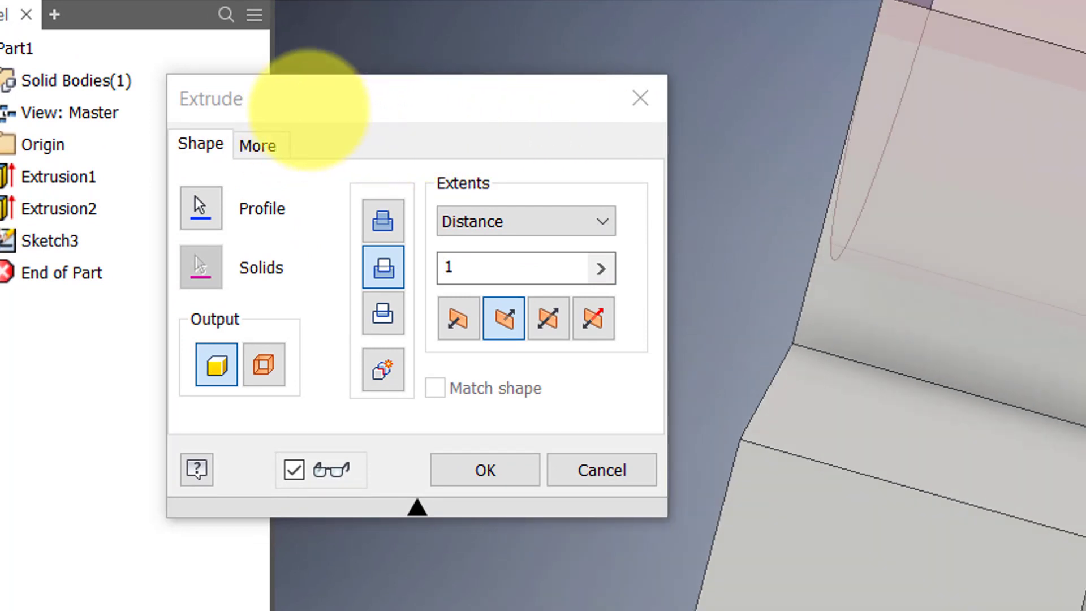
click(309, 108)
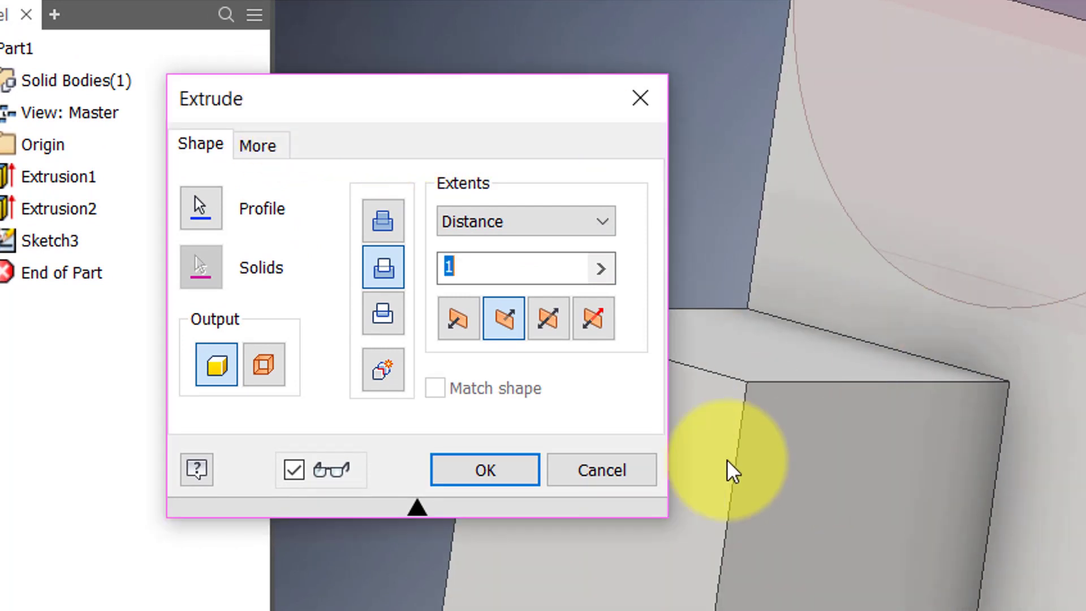
click(482, 467)
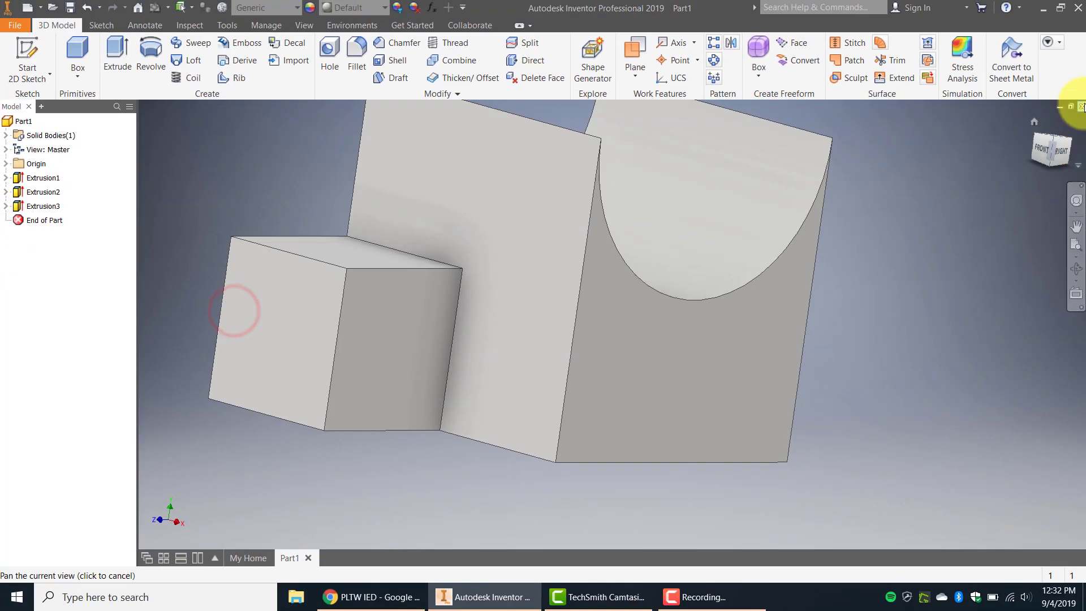
click(1054, 154)
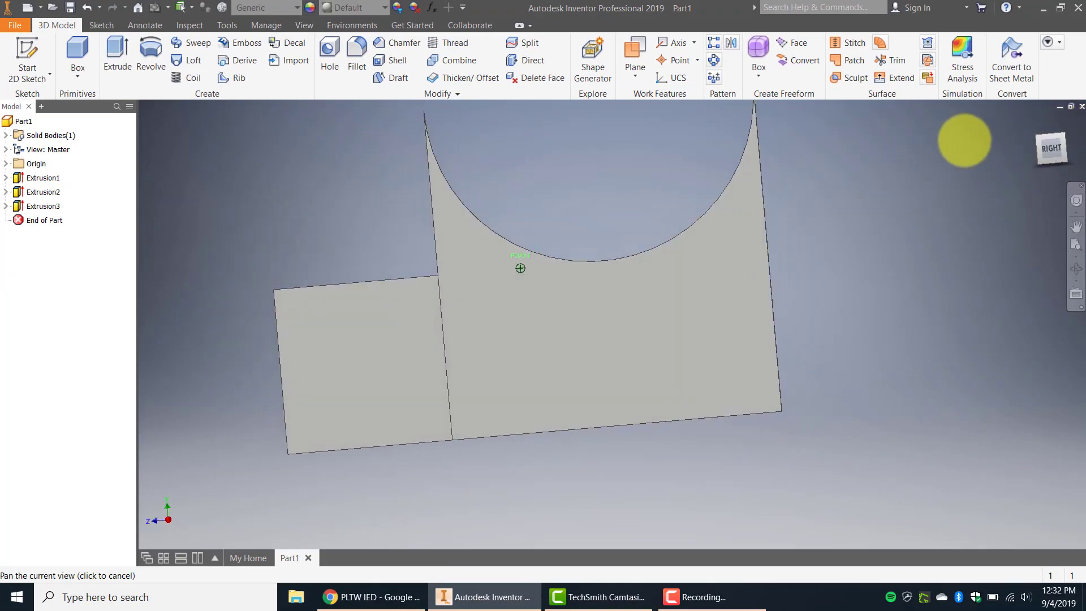
click(1063, 142)
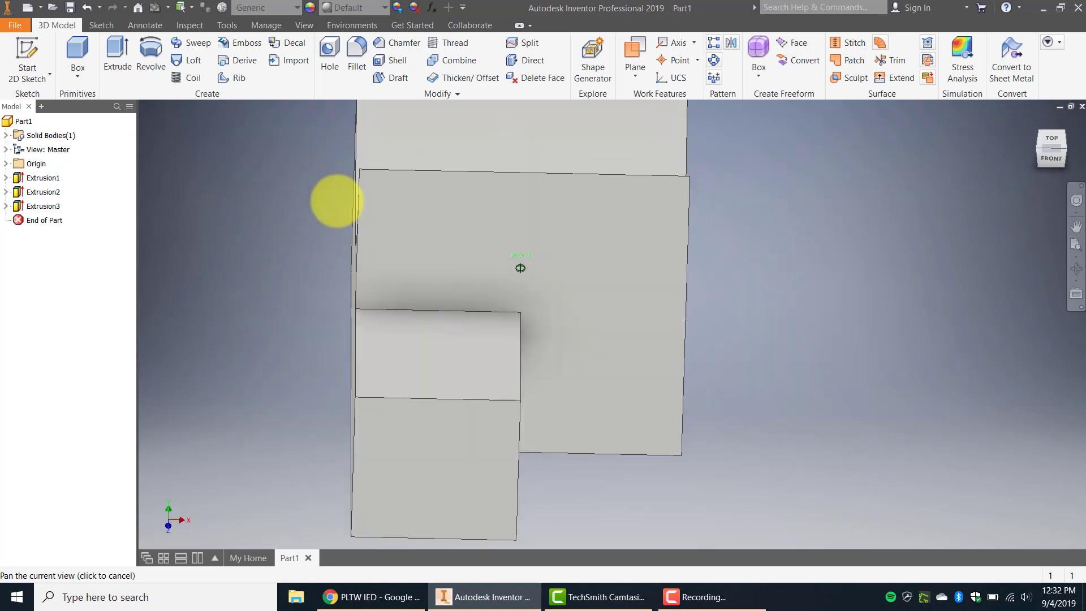
mouse_move(336, 201)
shift+middle_down()
mouse_move(338, 279)
mouse_move(300, 249)
mouse_move(162, 206)
shift+middle_up()
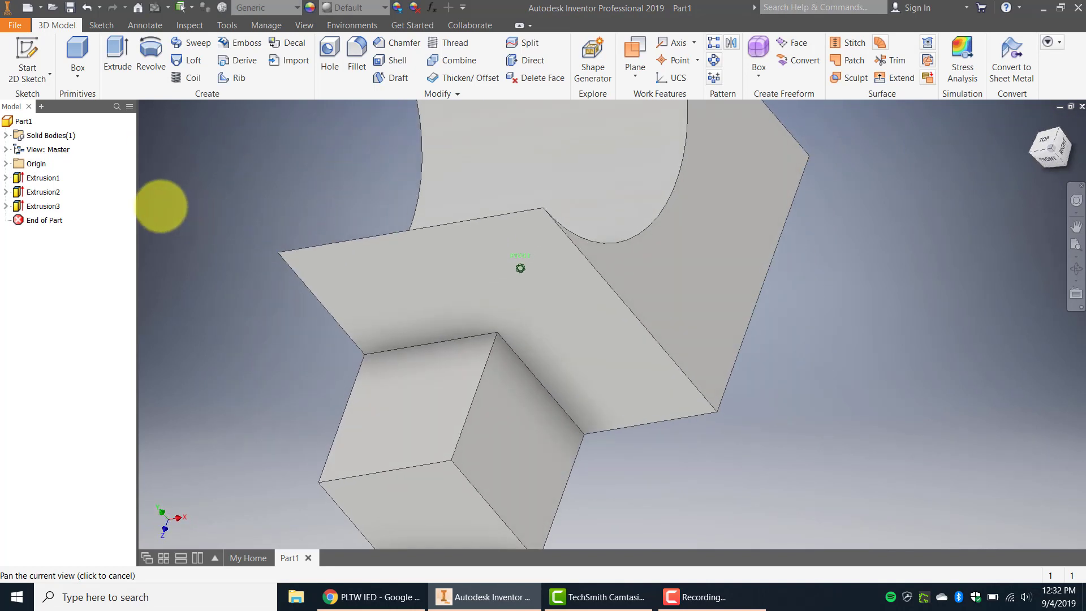
click(1034, 121)
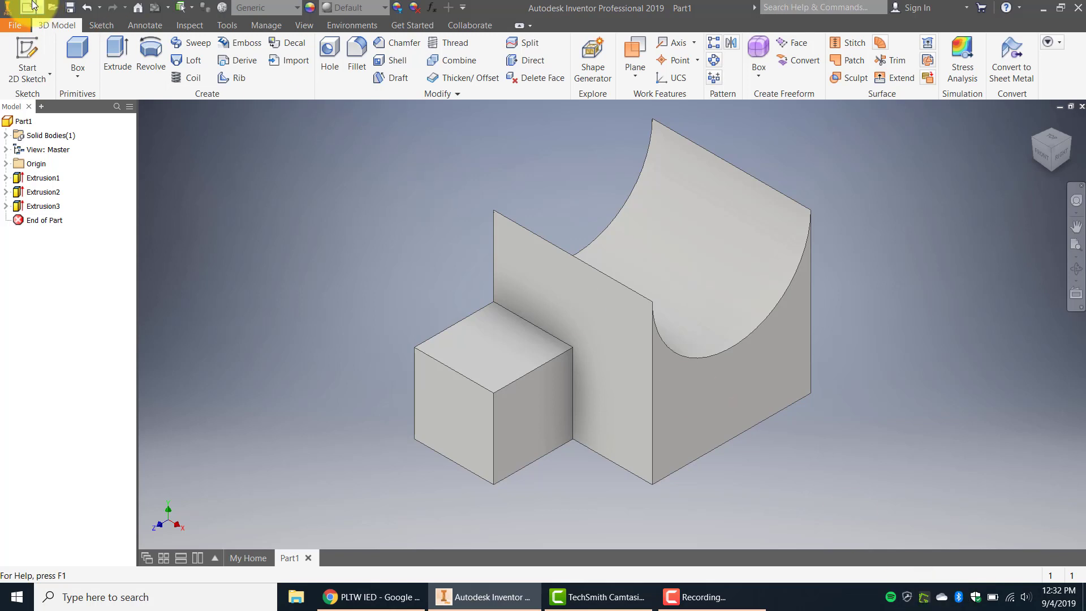
Step: Save the part as Good Part 1 in the Documents folder, accepting the location outside the active project
click(18, 27)
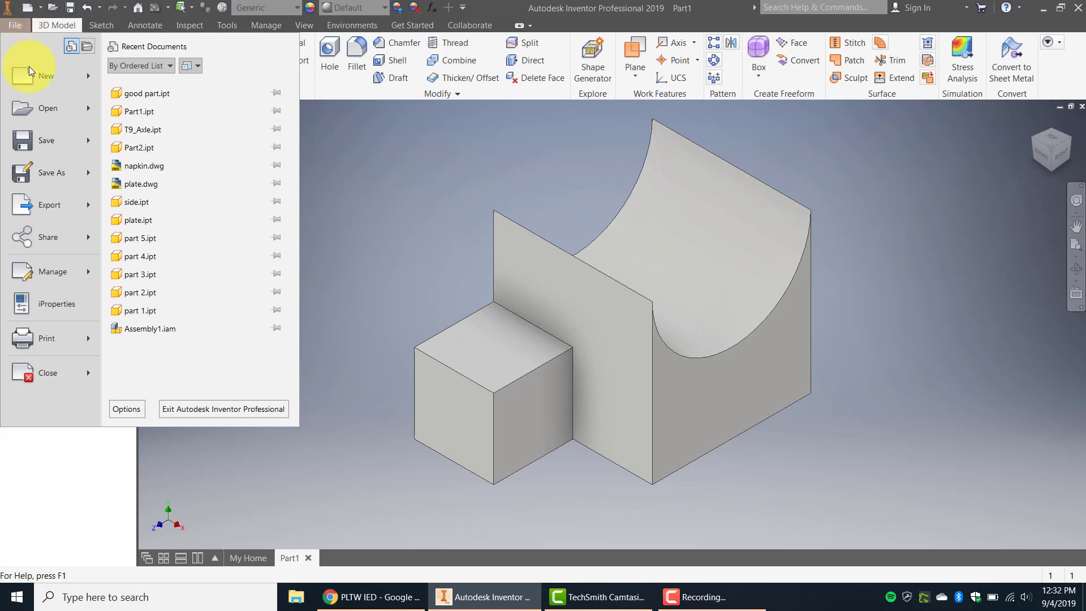
click(34, 149)
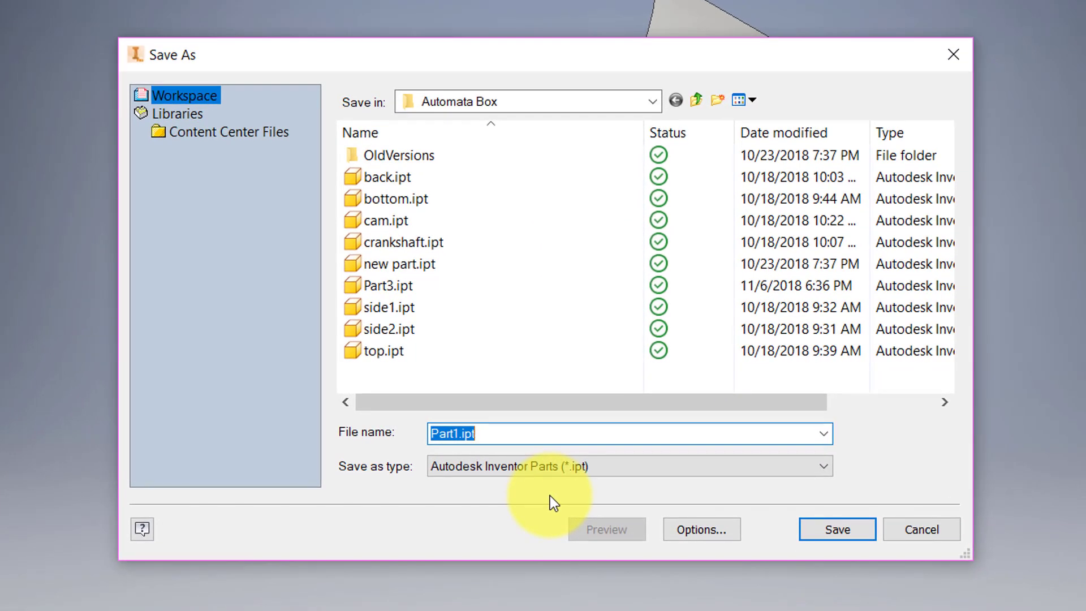
text(Good Part 1)
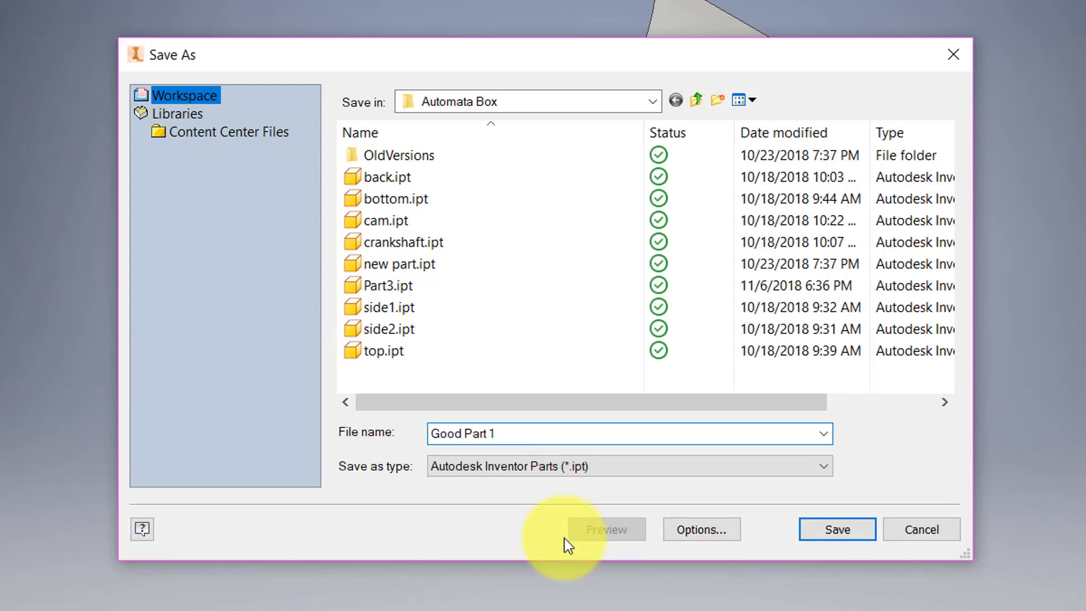
click(653, 101)
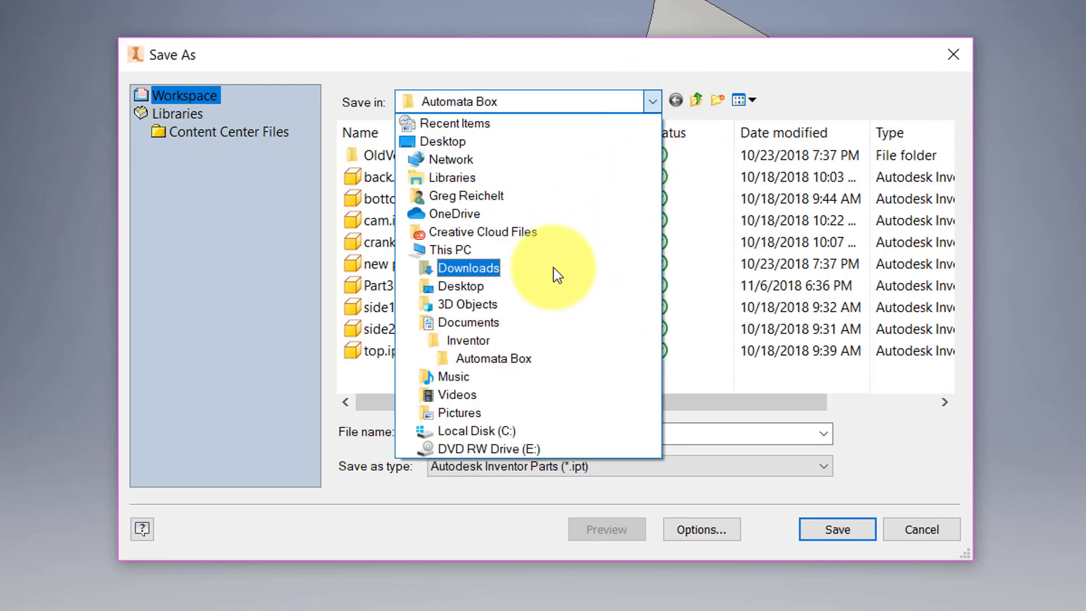
click(545, 325)
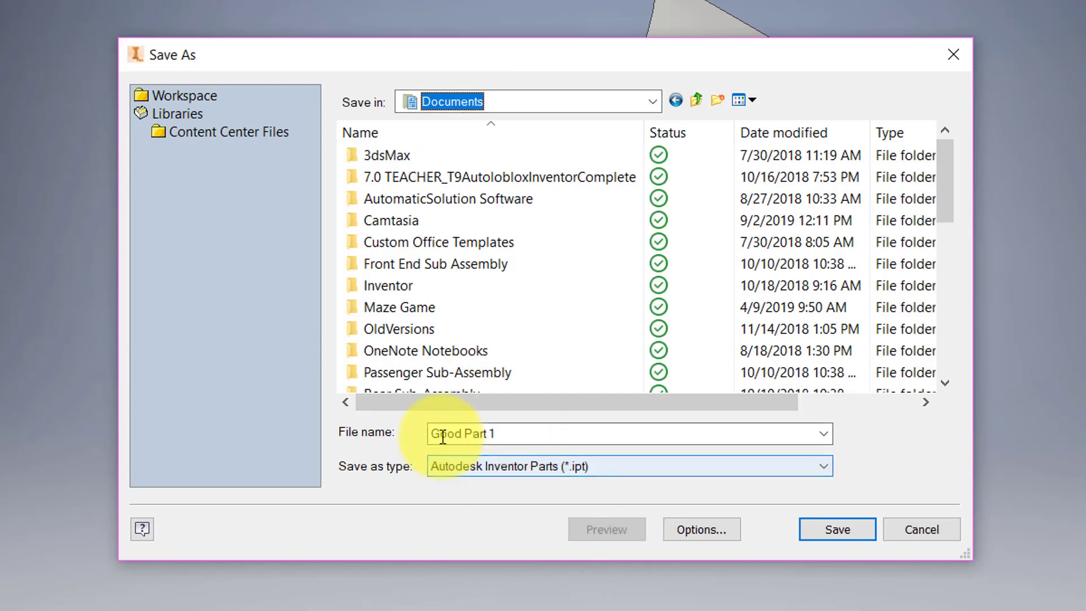
click(837, 529)
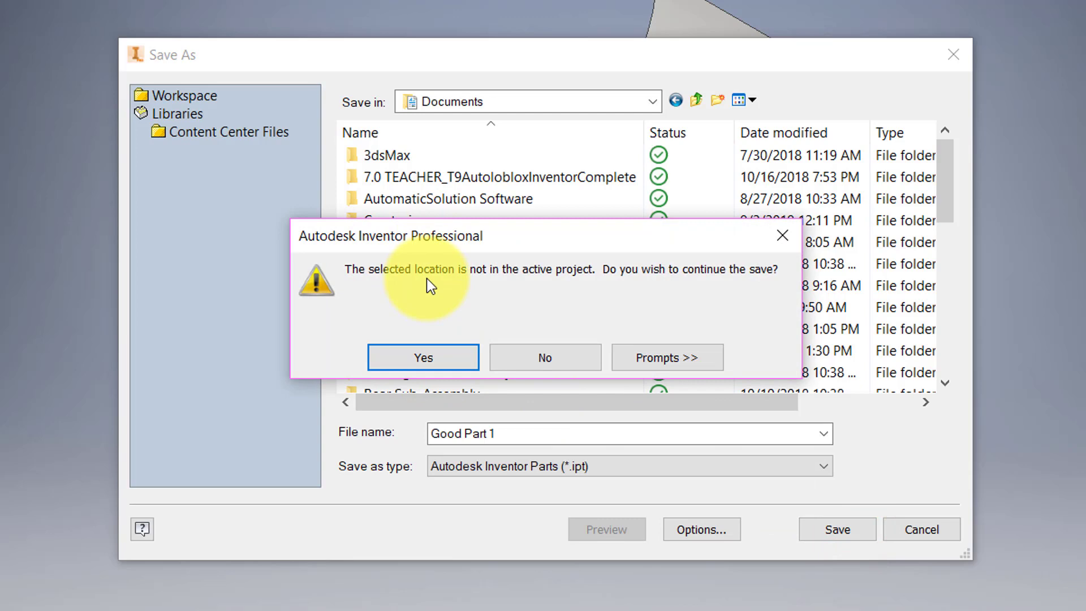
click(436, 362)
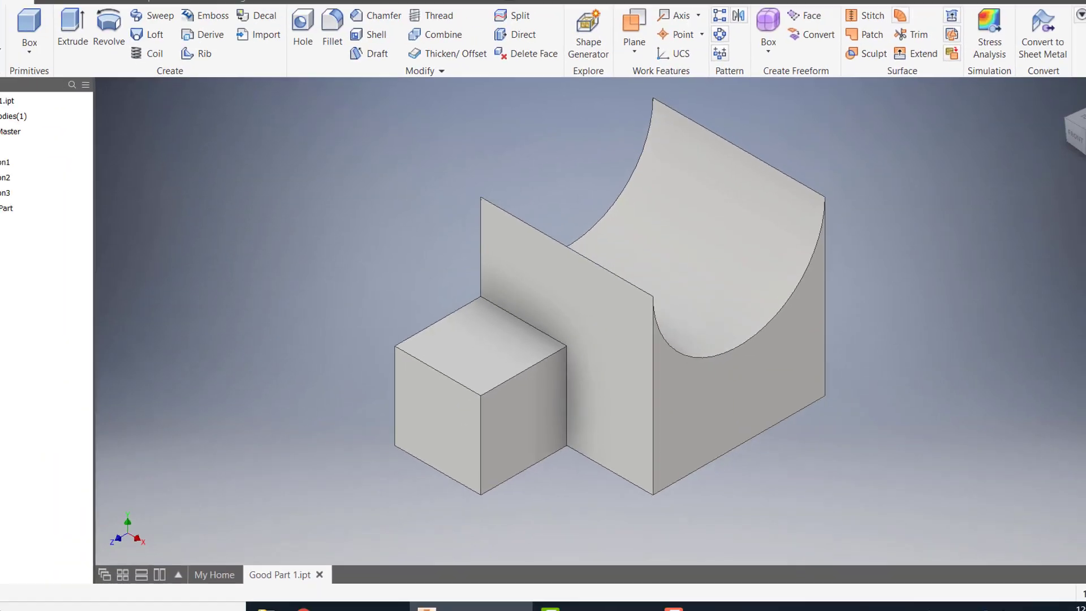
Step: Create a new drawing file
click(17, 25)
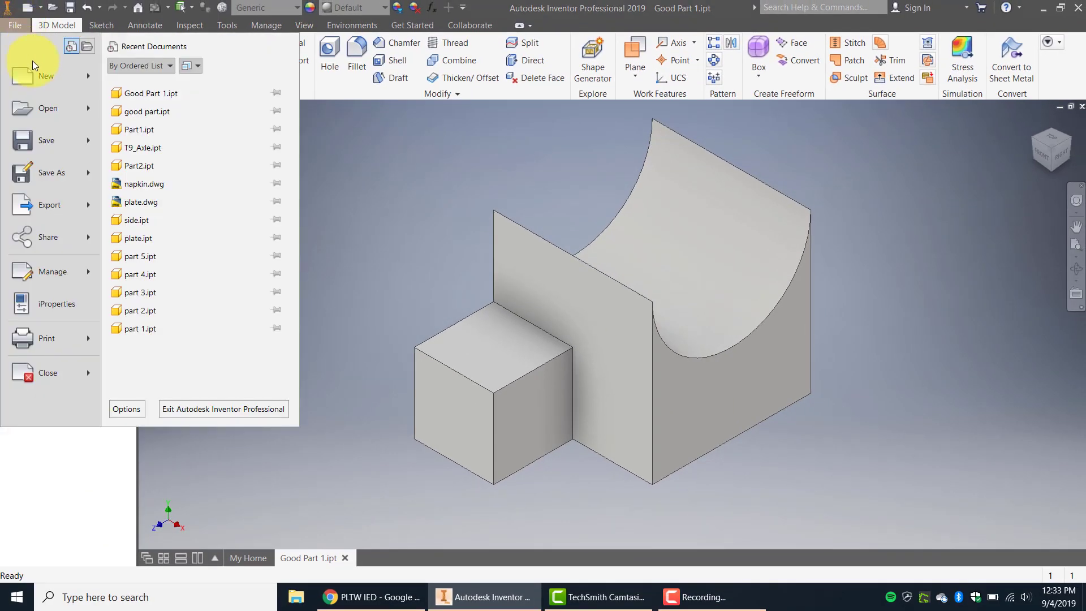
mouse_move(42, 85)
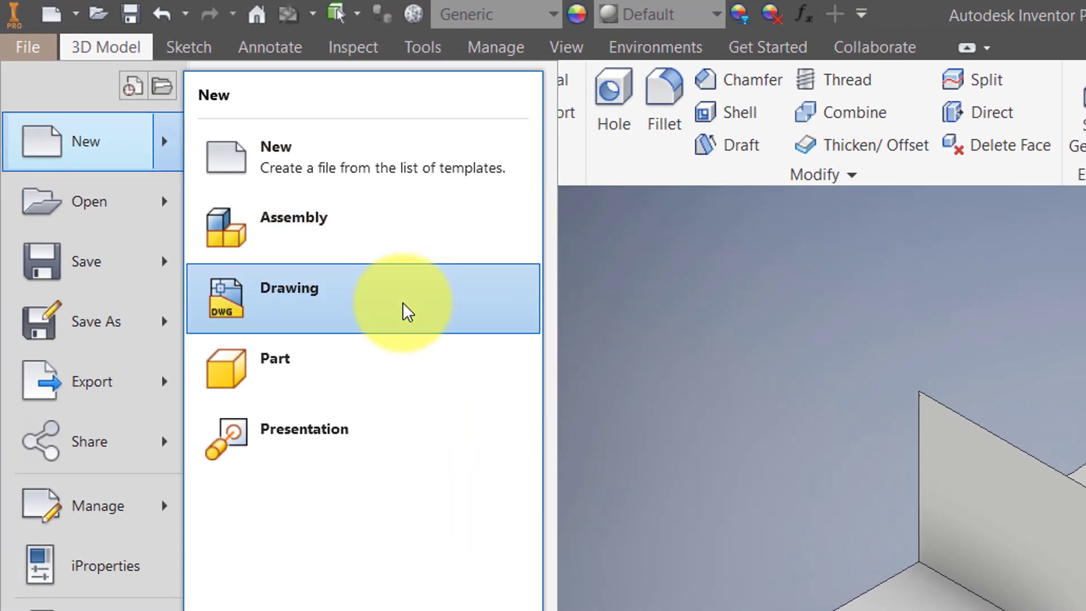
click(403, 302)
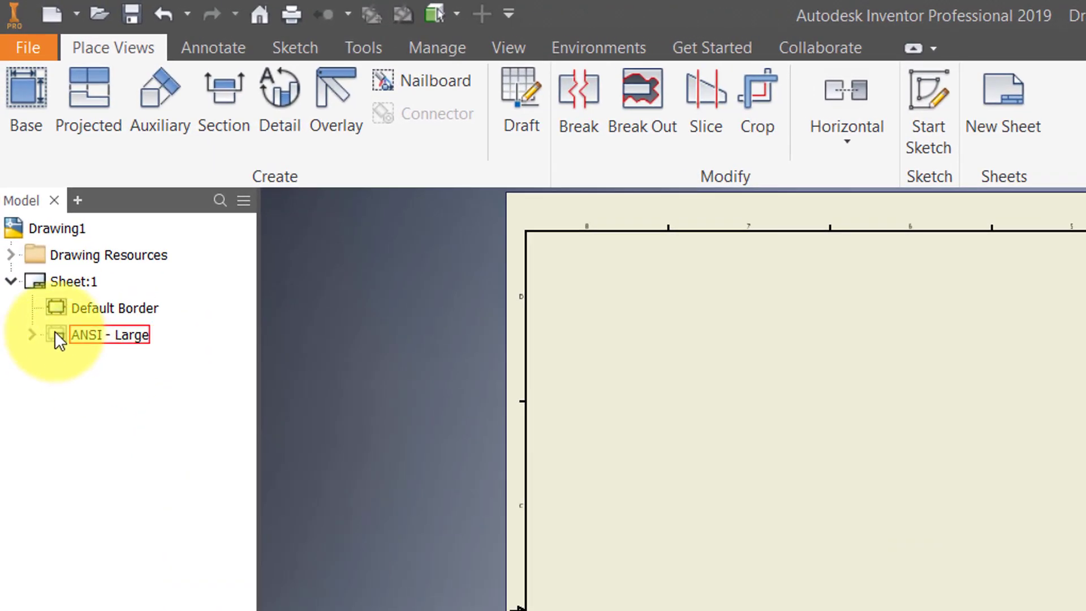
Step: Edit the drawing sheet and set its size to A
click(55, 333)
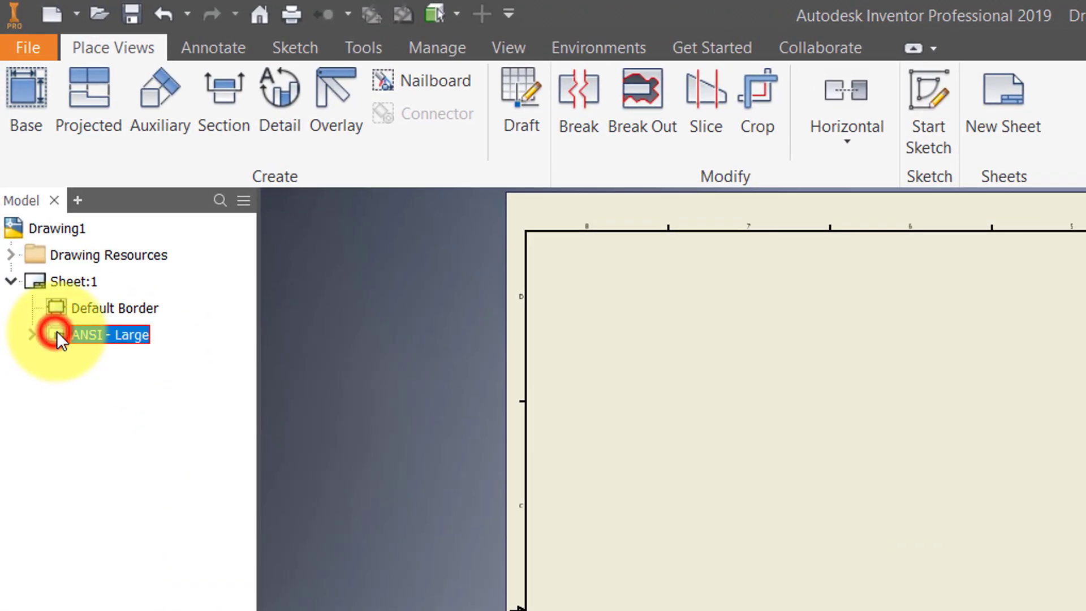
click(60, 307)
click(63, 334)
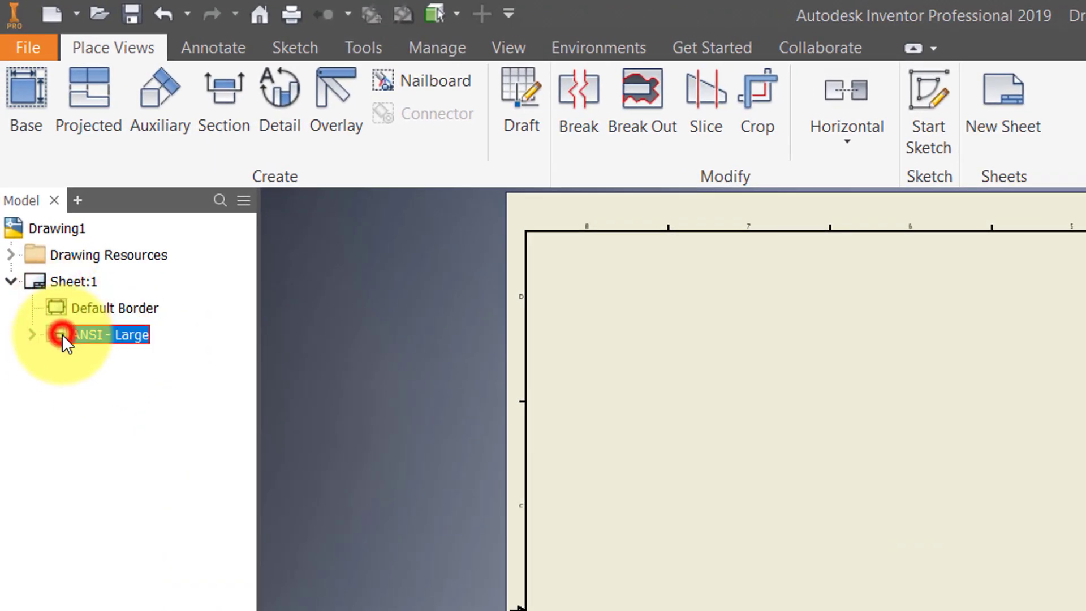
right_click(40, 283)
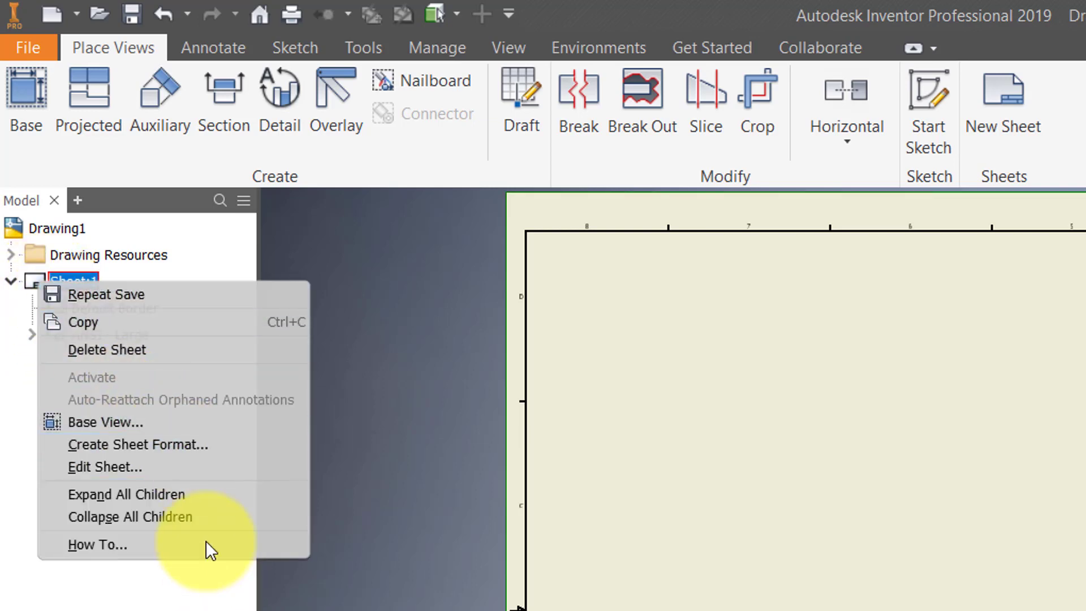
click(179, 466)
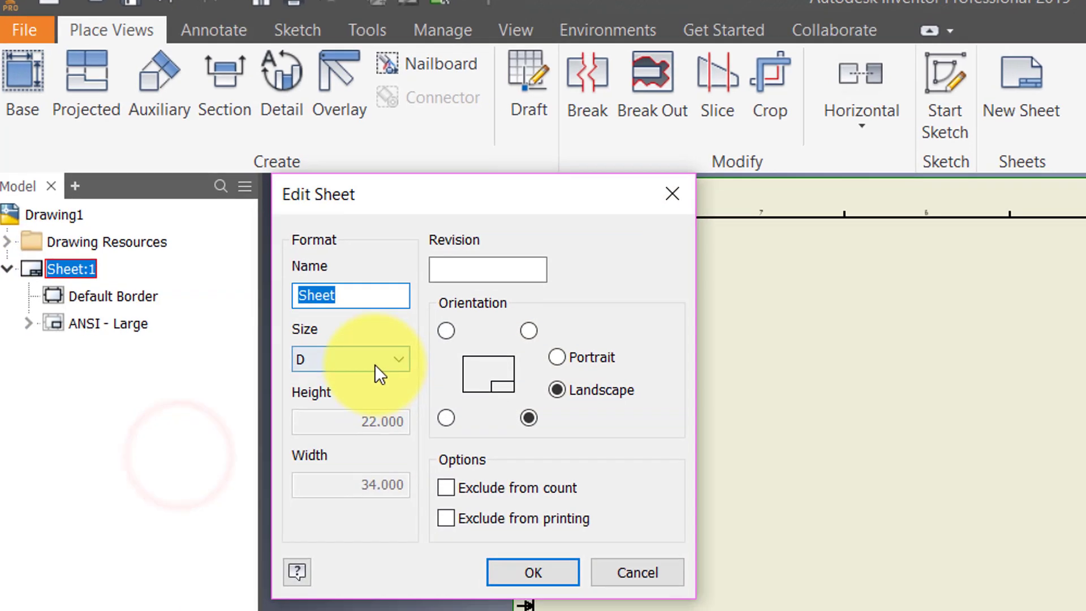
click(373, 370)
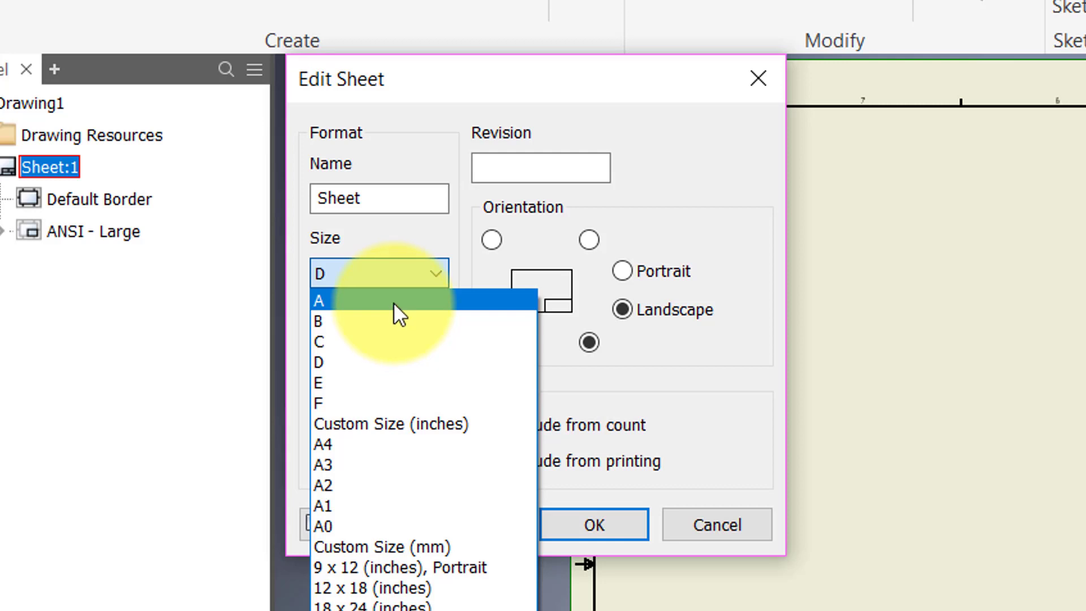
click(399, 316)
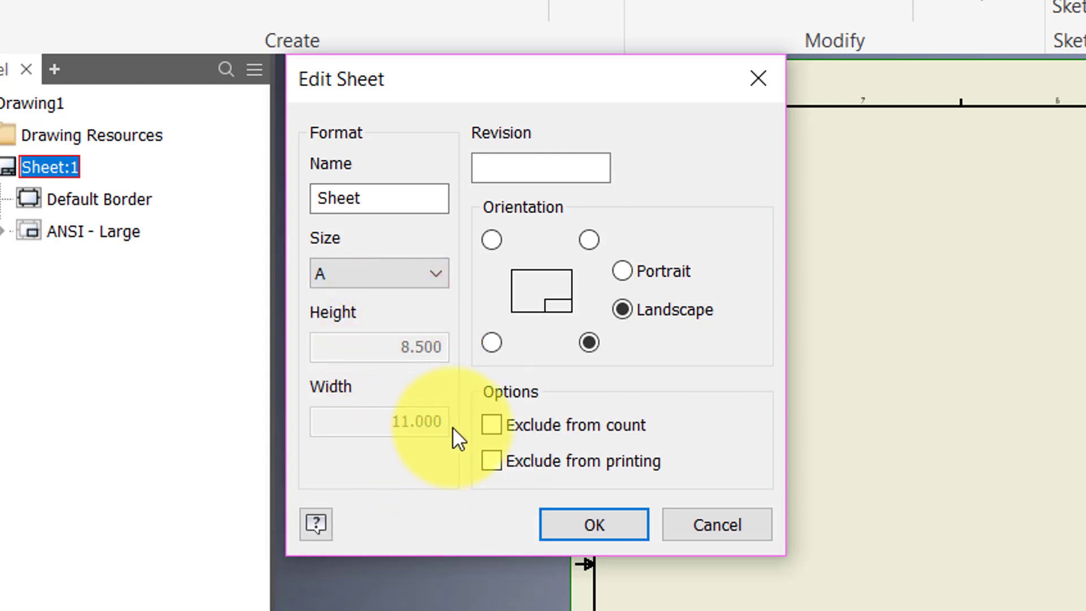
click(587, 525)
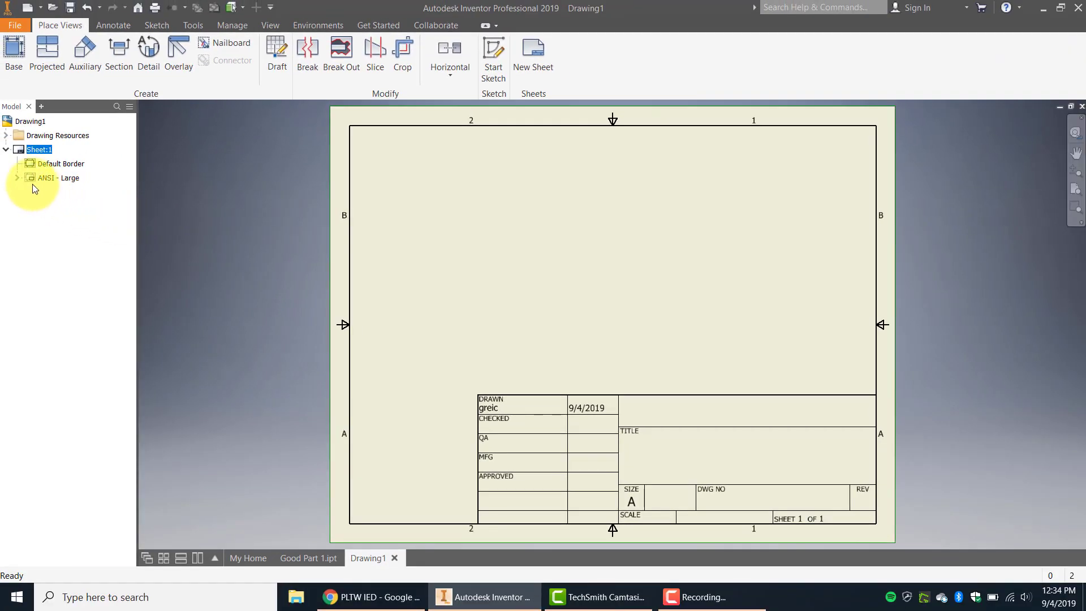
Step: Delete the ANSI - Large title block from the sheet
click(31, 180)
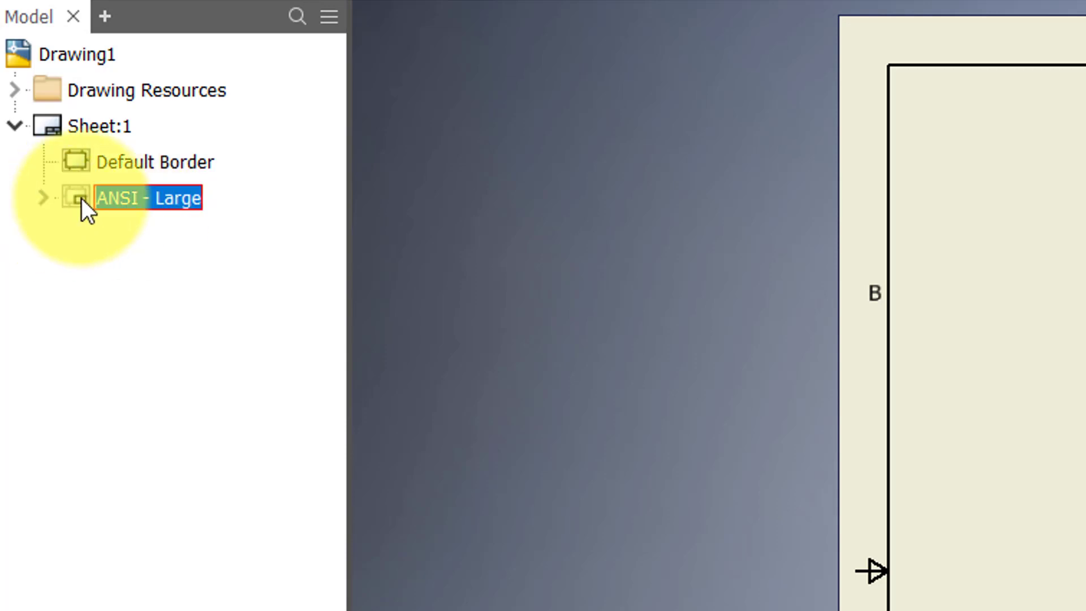
right_click(80, 198)
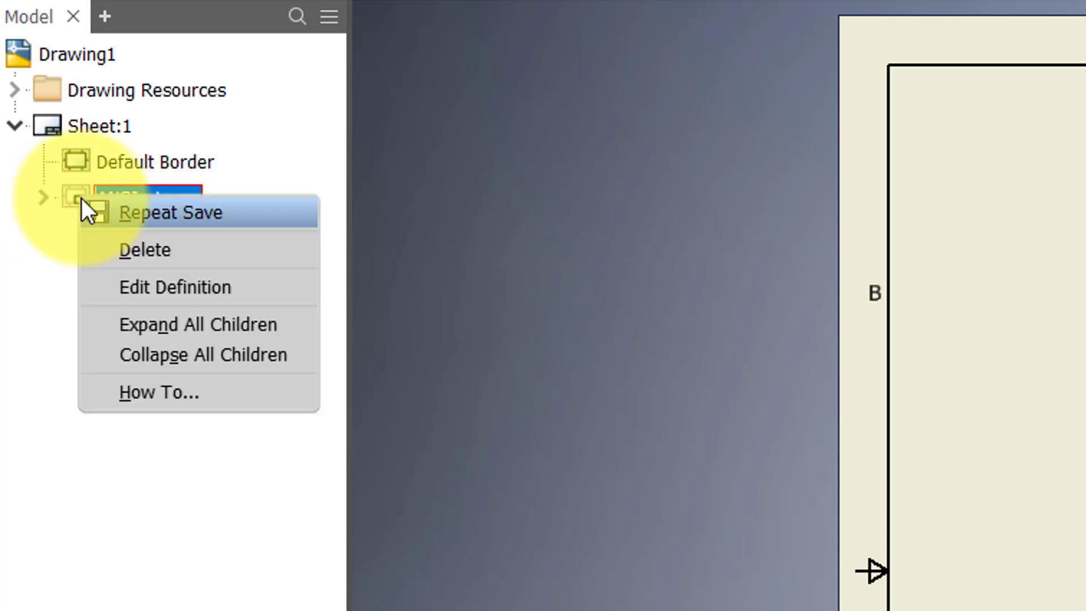
click(146, 255)
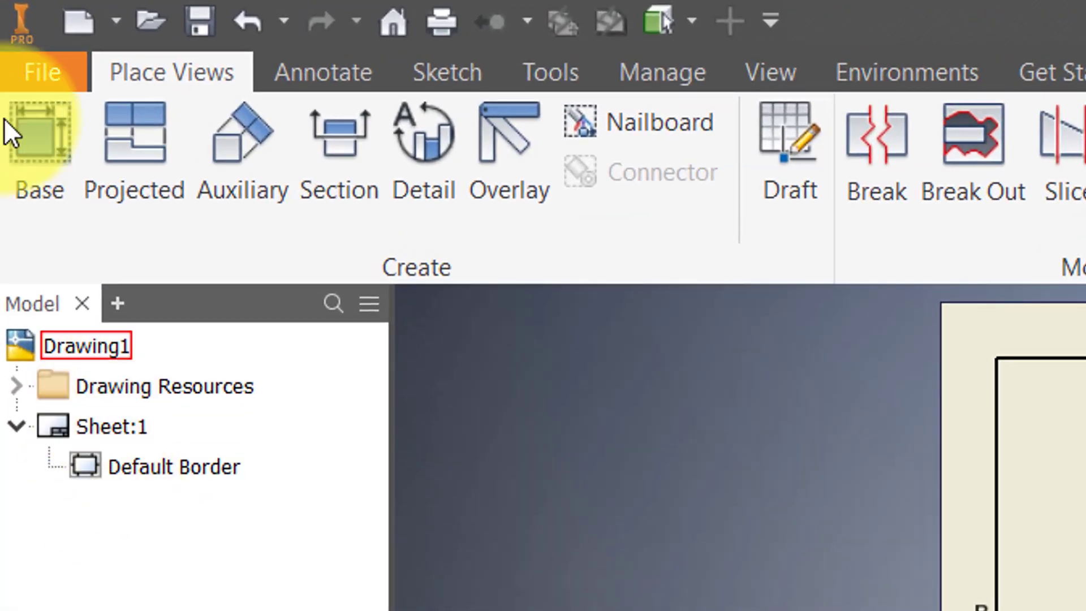
Step: Start a base view and browse to the Documents folder for its model file
click(22, 91)
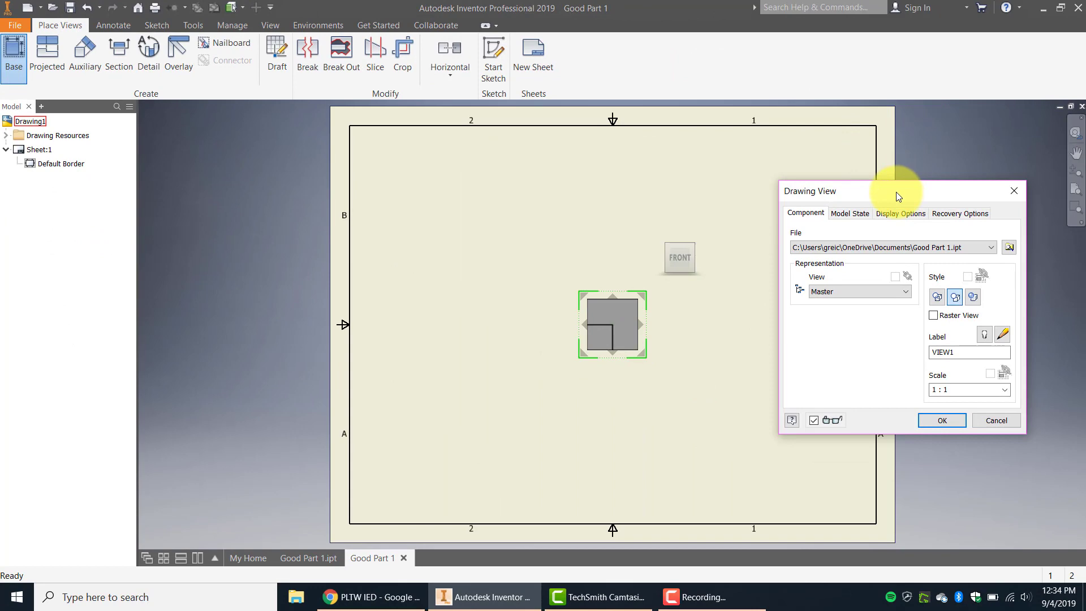
mouse_move(896, 193)
mouse_down()
mouse_move(390, 179)
mouse_move(300, 146)
mouse_up()
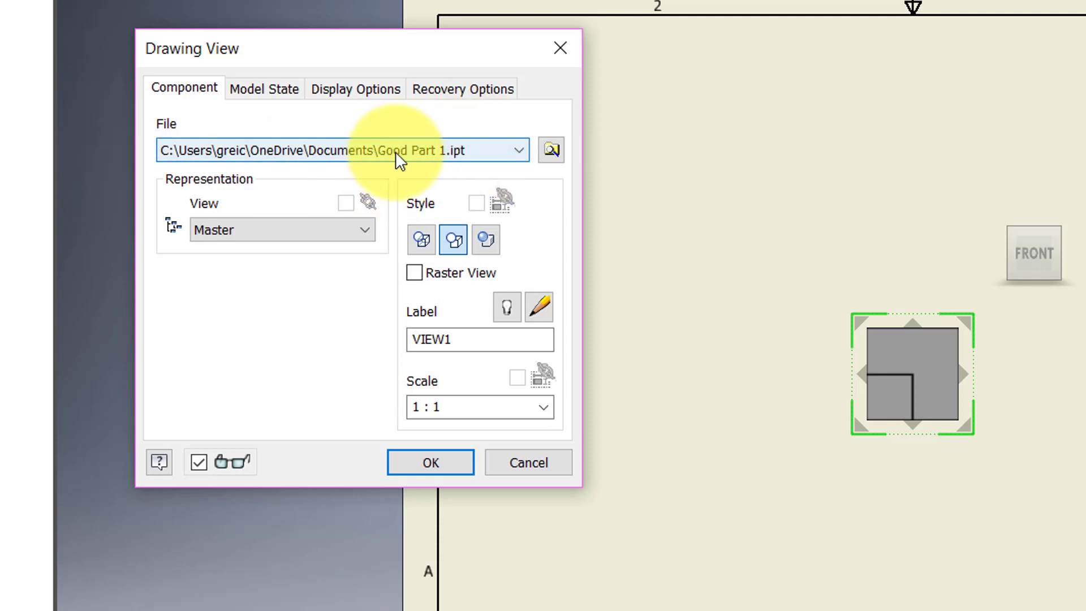
click(551, 149)
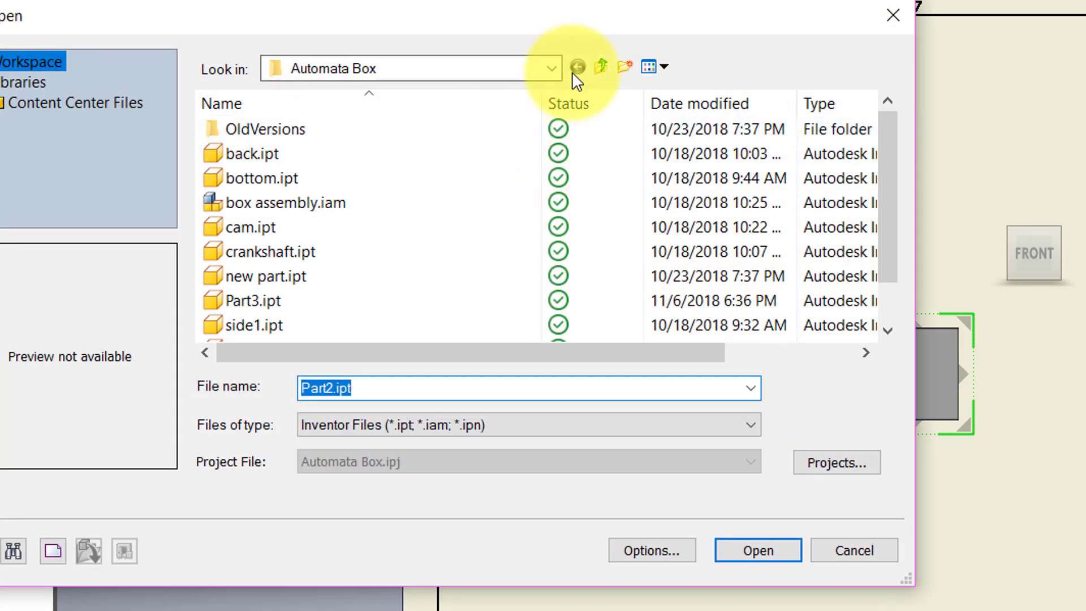
click(550, 68)
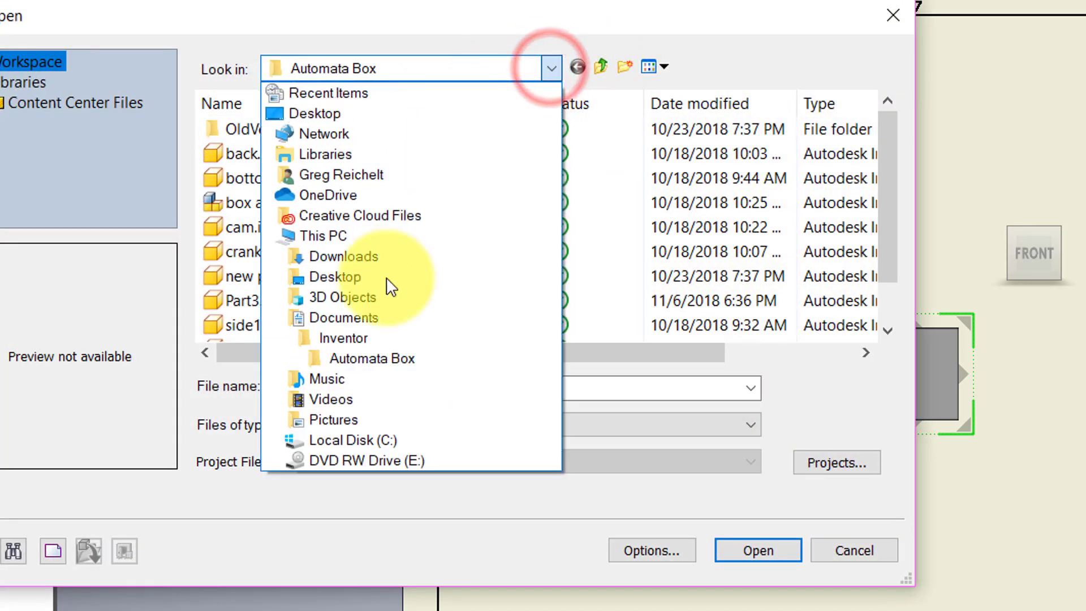
click(377, 318)
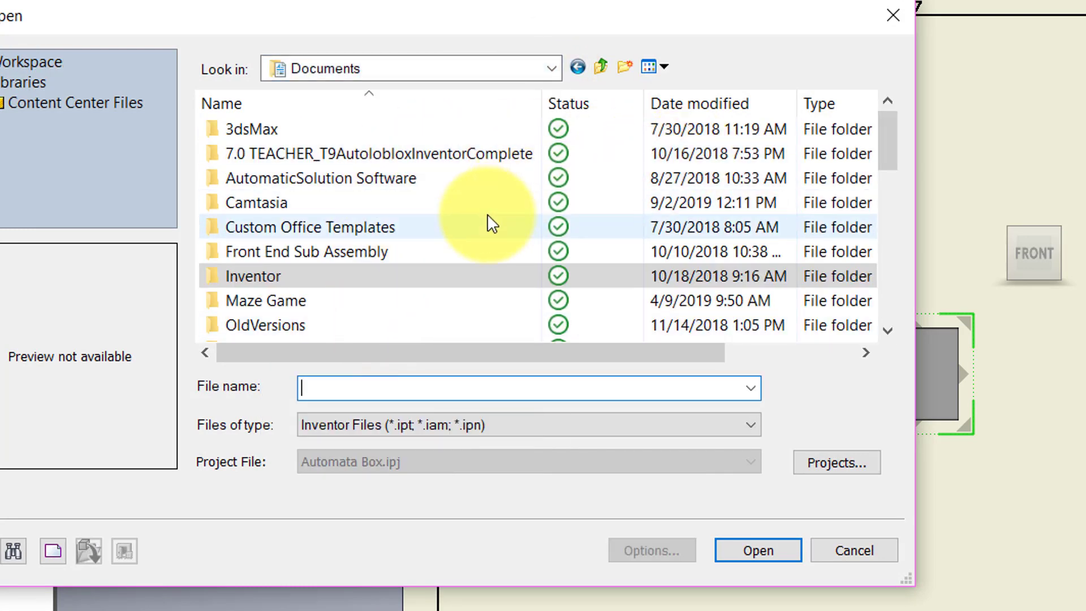
Step: Sort the files by modification date and open Good Part 1.ipt for the view, accepting its location outside the active project
scroll(528, 170, down, 1)
scroll(601, 133, up, 1)
click(697, 102)
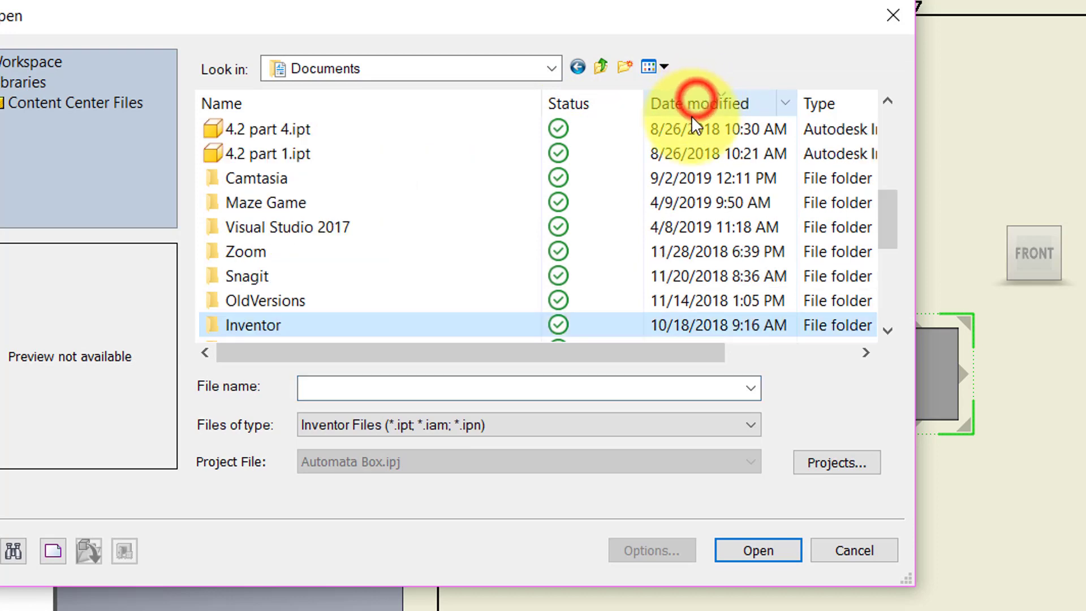
scroll(396, 254, down, 1)
scroll(398, 251, down, 3)
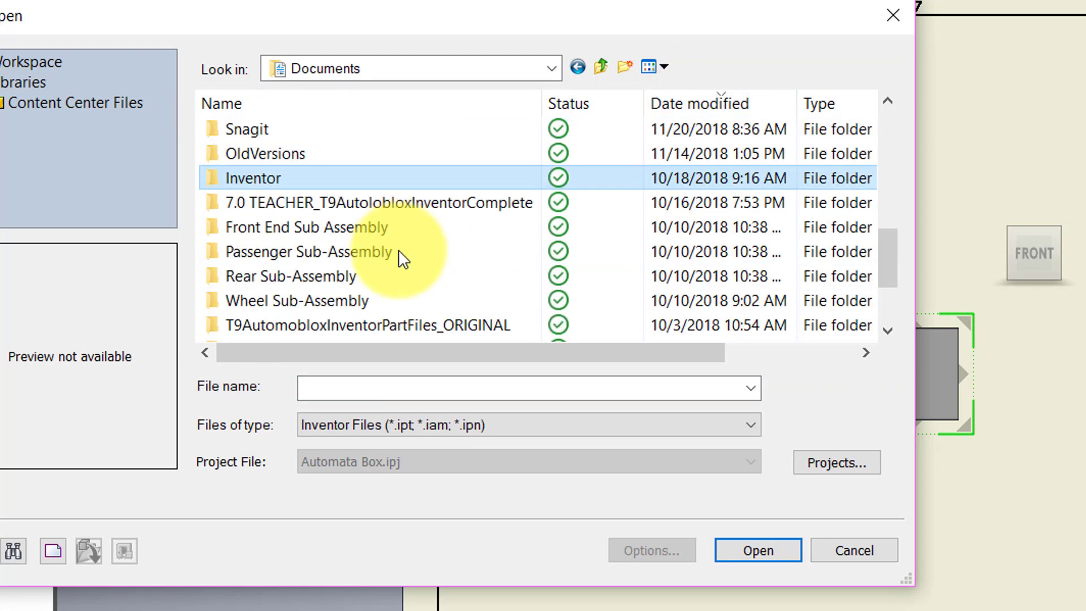
scroll(398, 249, up, 5)
scroll(399, 247, up, 3)
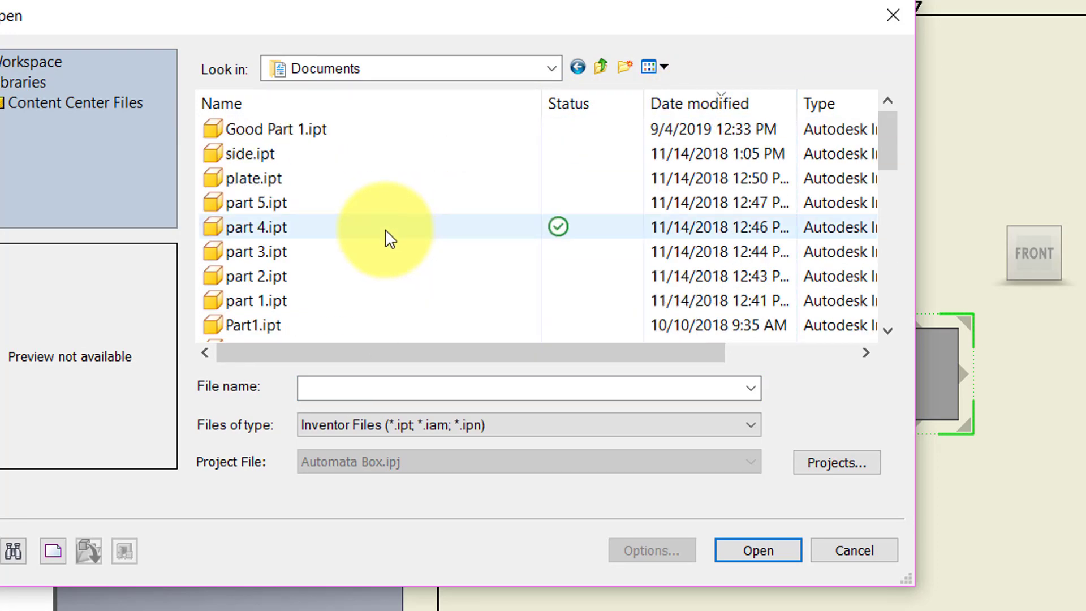
click(350, 130)
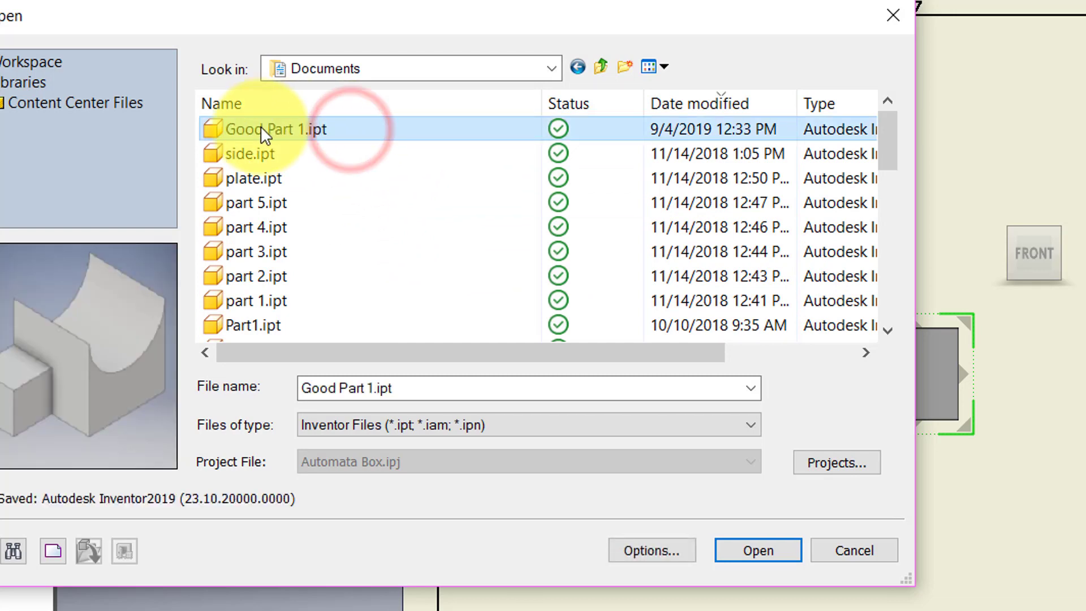
click(768, 555)
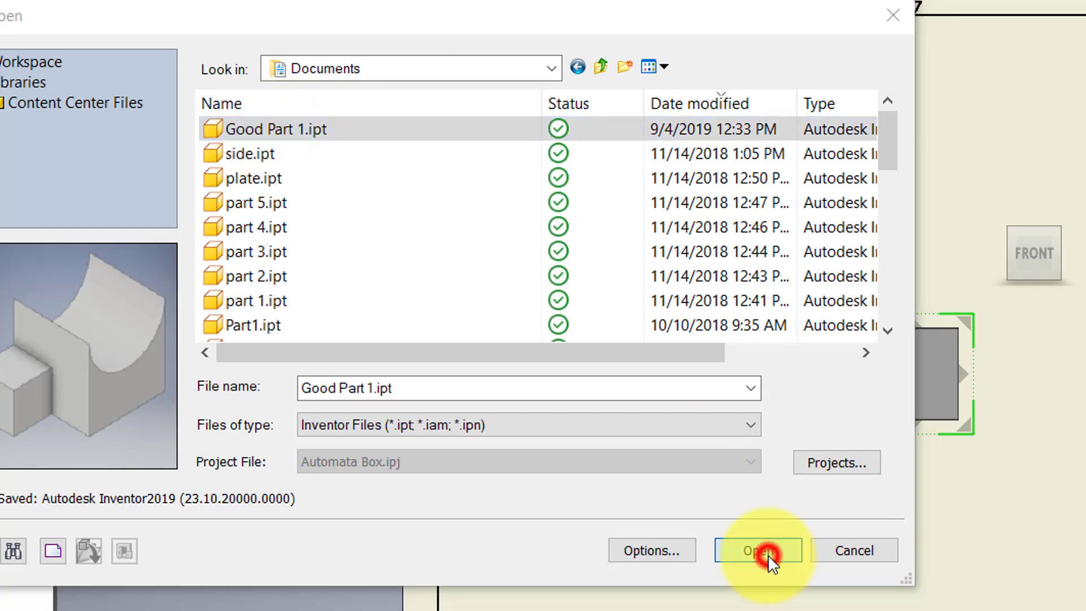
click(523, 371)
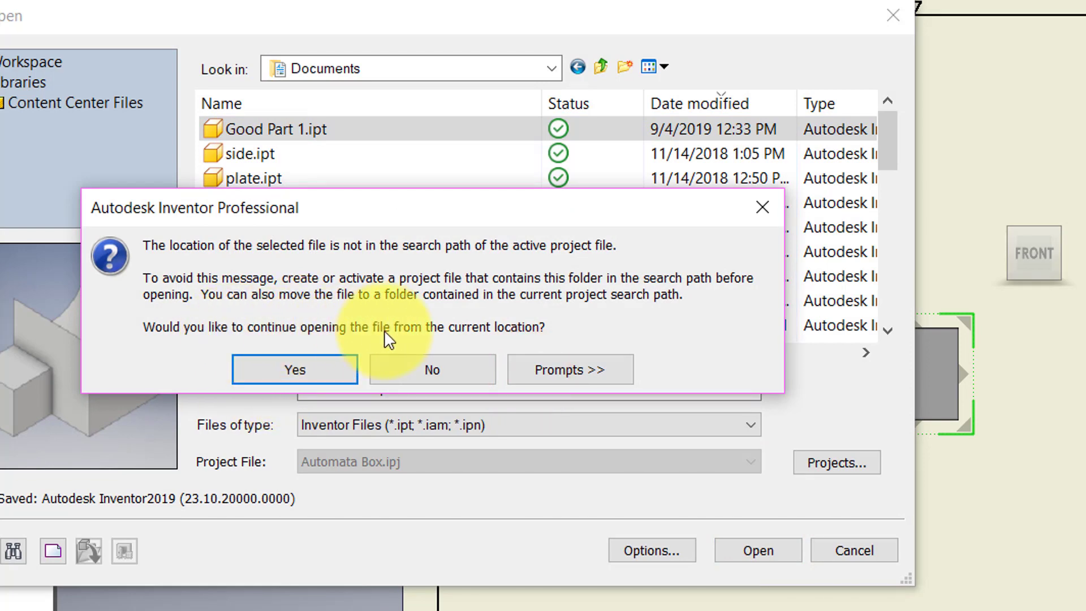
click(287, 377)
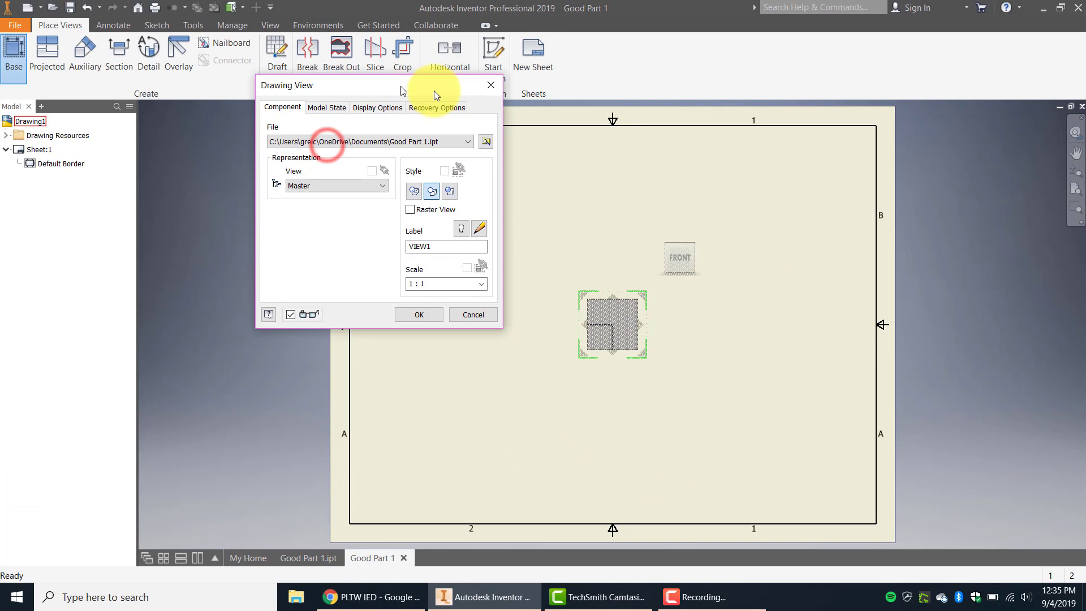
Step: Place the front view in the lower-left area of the sheet and set its scale to 2 : 1
mouse_move(433, 91)
mouse_down()
mouse_move(857, 139)
mouse_move(849, 136)
mouse_up()
drag(612, 322, 454, 441)
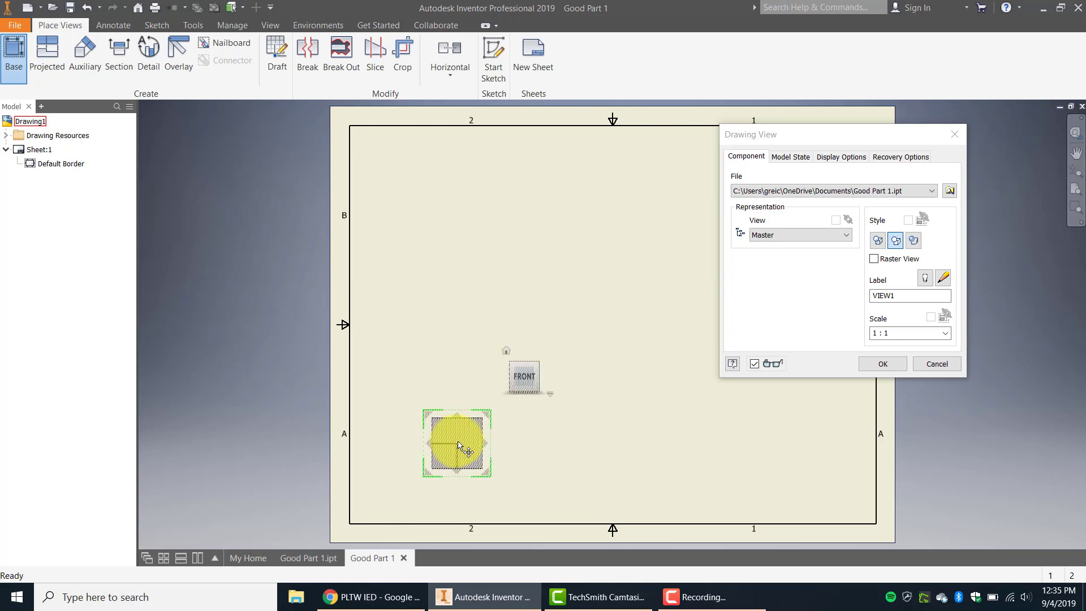
click(945, 336)
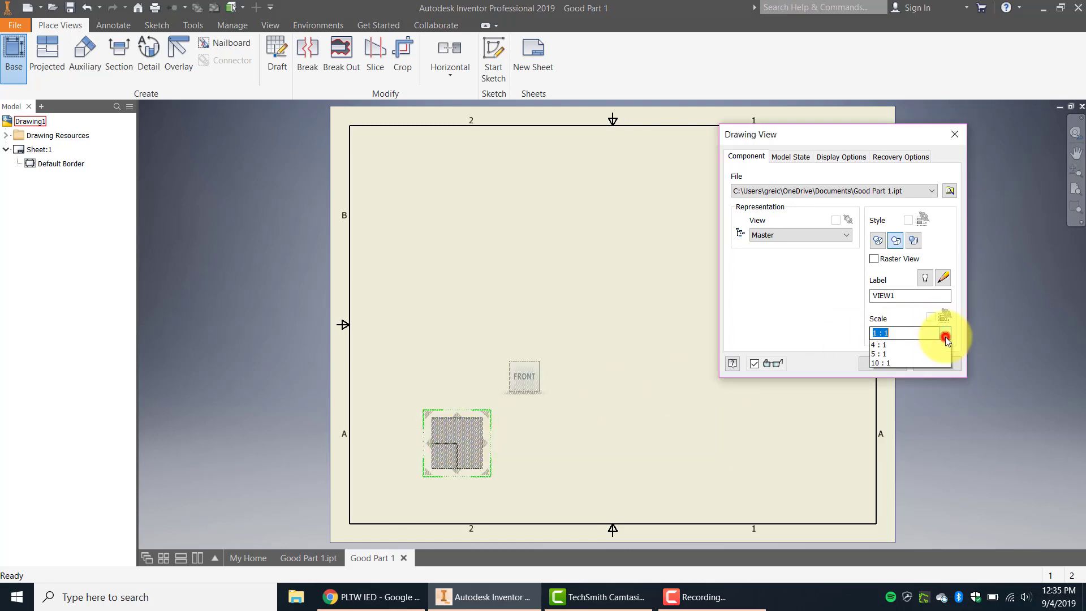
click(937, 372)
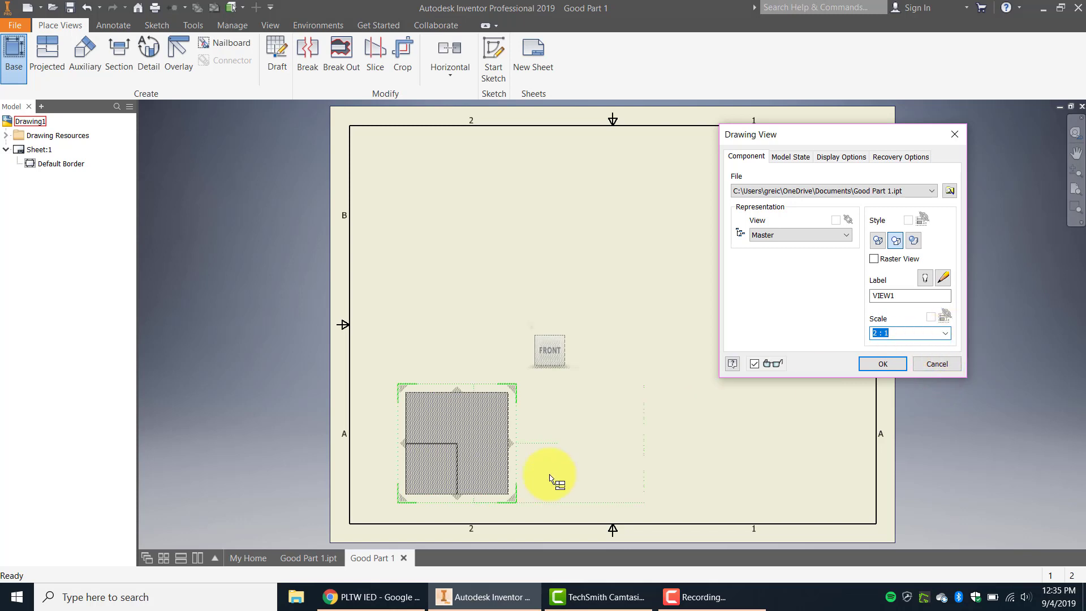
drag(448, 445, 465, 435)
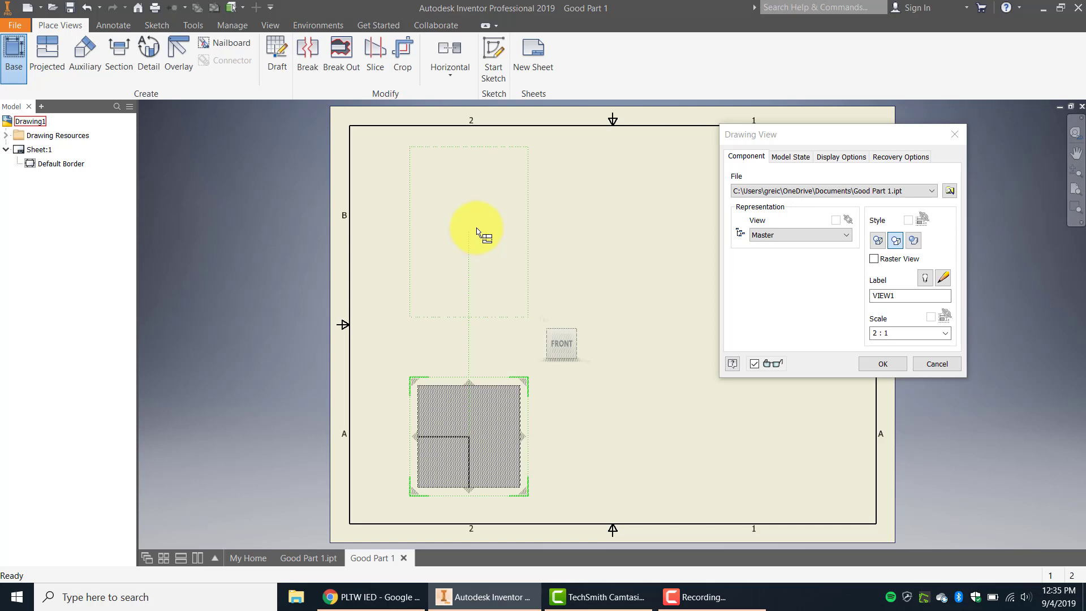
Step: Project a top view above the front view, a side view to its right and an isometric view diagonally, and create the views
click(471, 236)
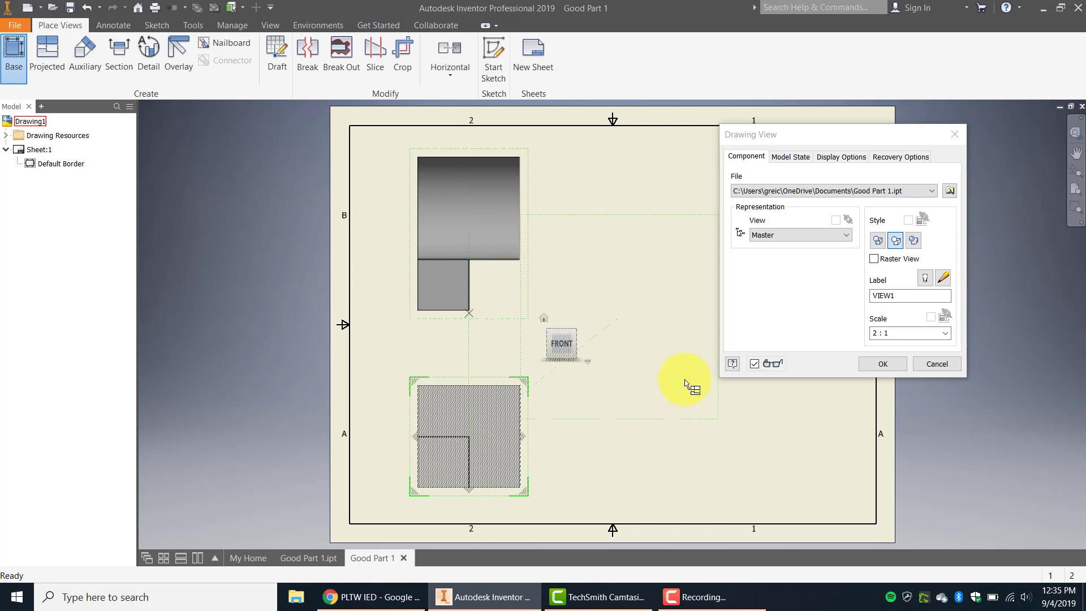
click(746, 436)
drag(837, 135, 657, 150)
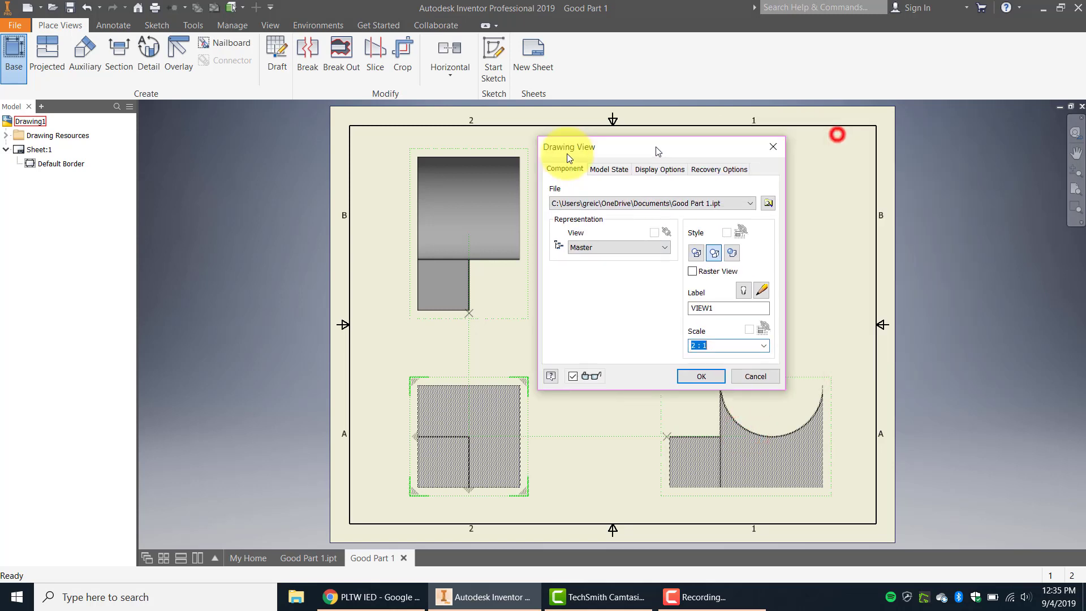
mouse_move(567, 154)
mouse_down()
mouse_move(169, 233)
mouse_move(142, 249)
mouse_up()
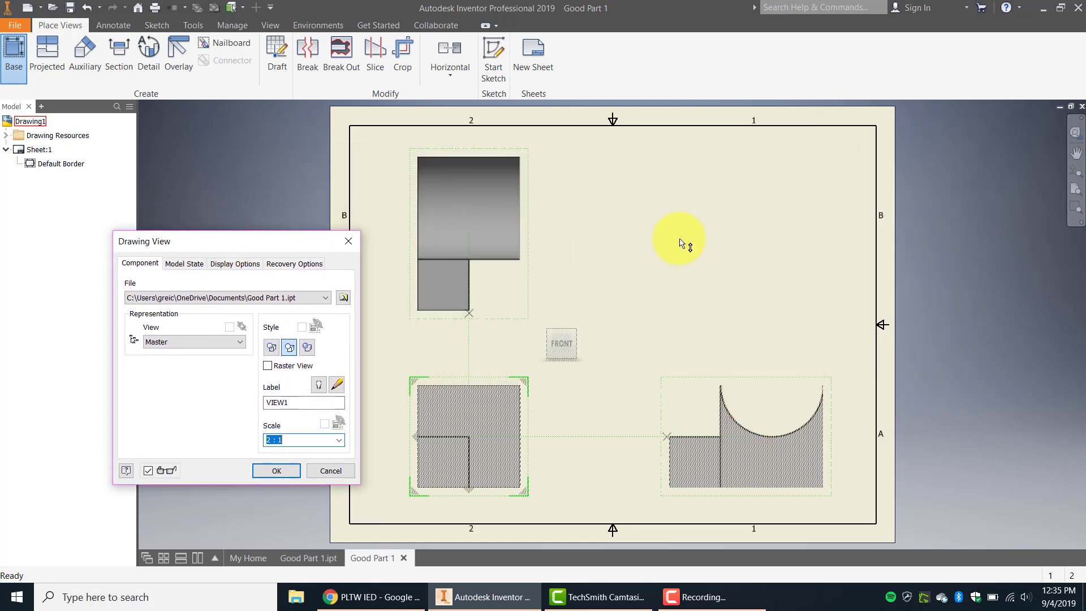
click(753, 242)
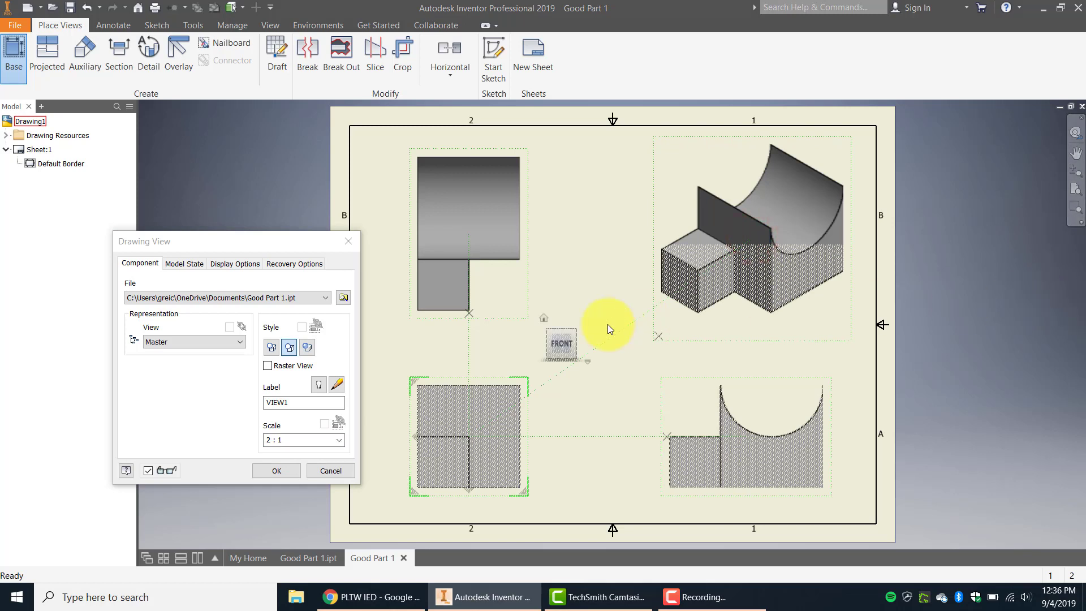
click(273, 467)
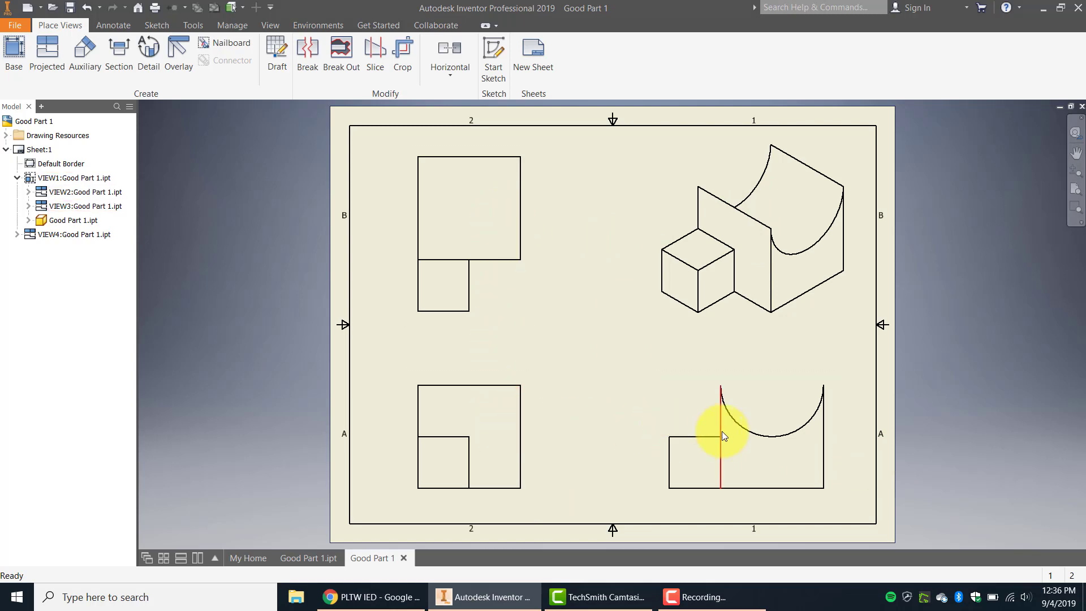
click(674, 134)
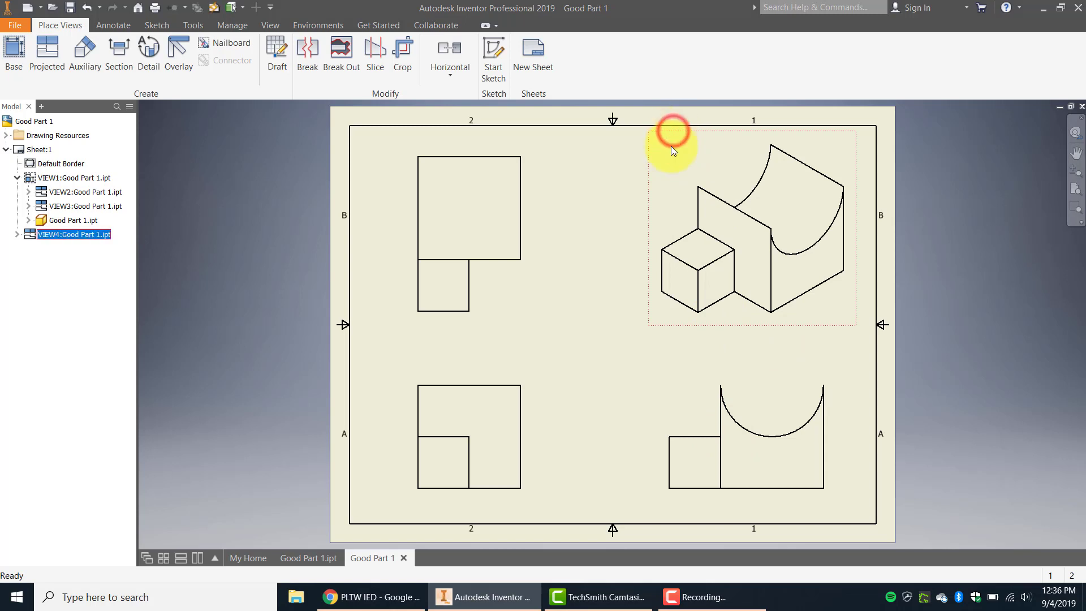
click(649, 172)
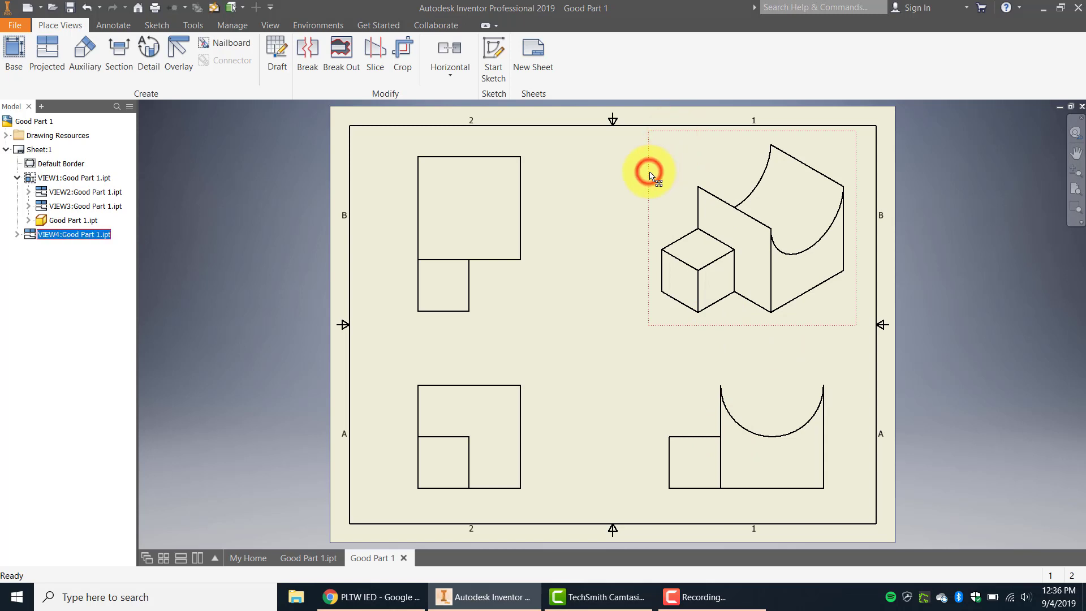
right_click(651, 174)
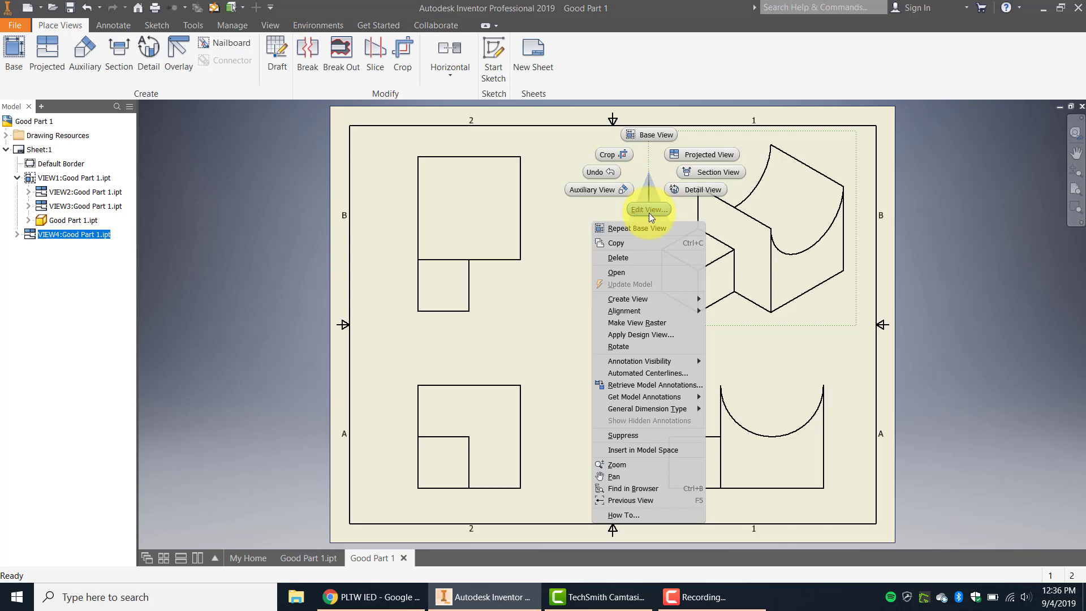
click(534, 178)
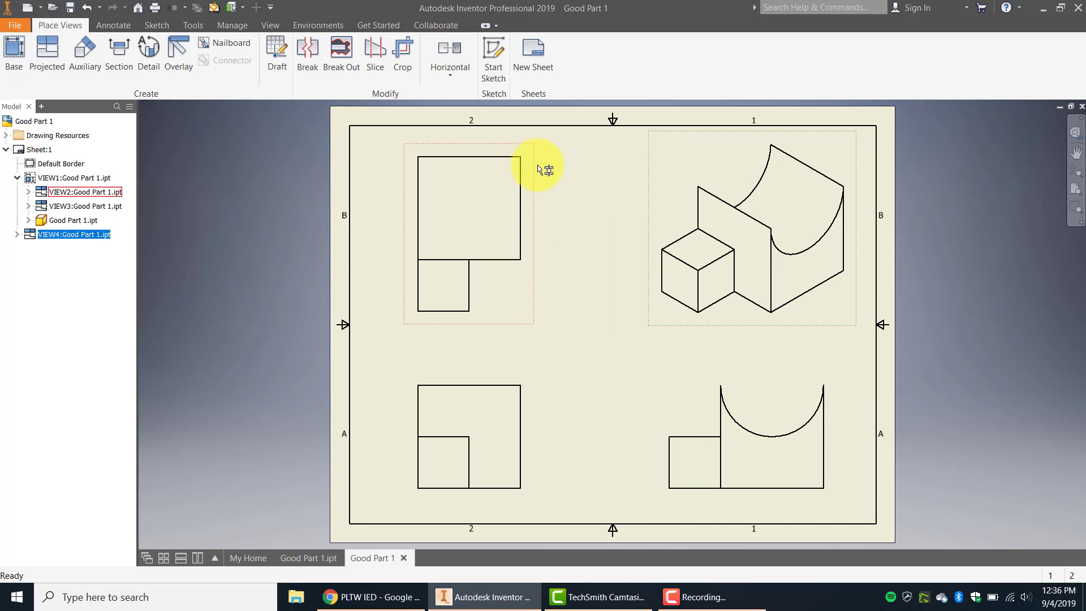
Step: Try to apply the shaded style to the isometric view in its drawing view settings
right_click(650, 169)
click(649, 202)
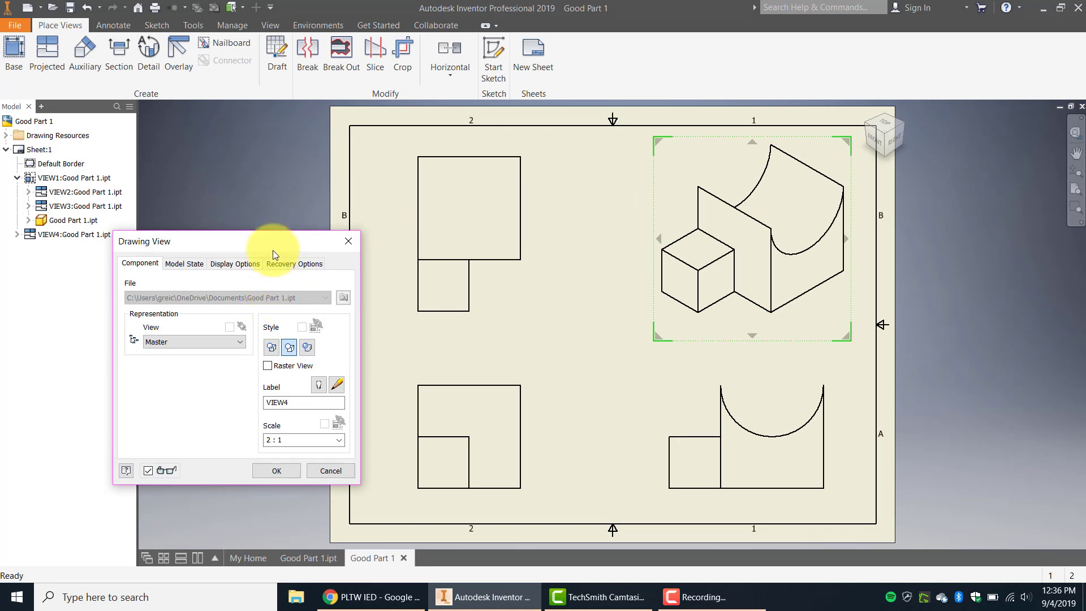
drag(273, 250, 304, 181)
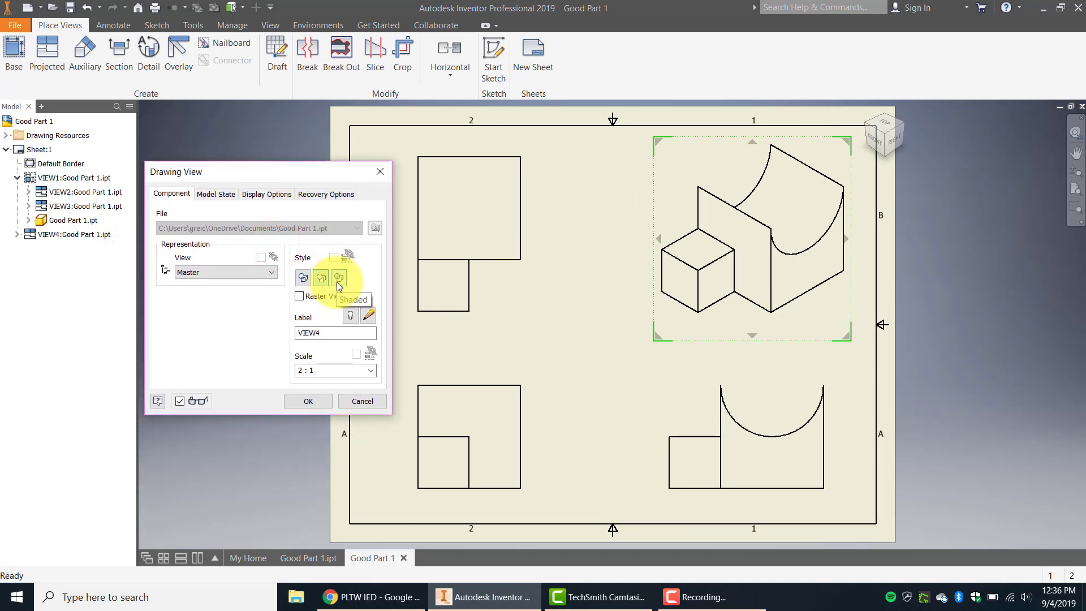
click(337, 282)
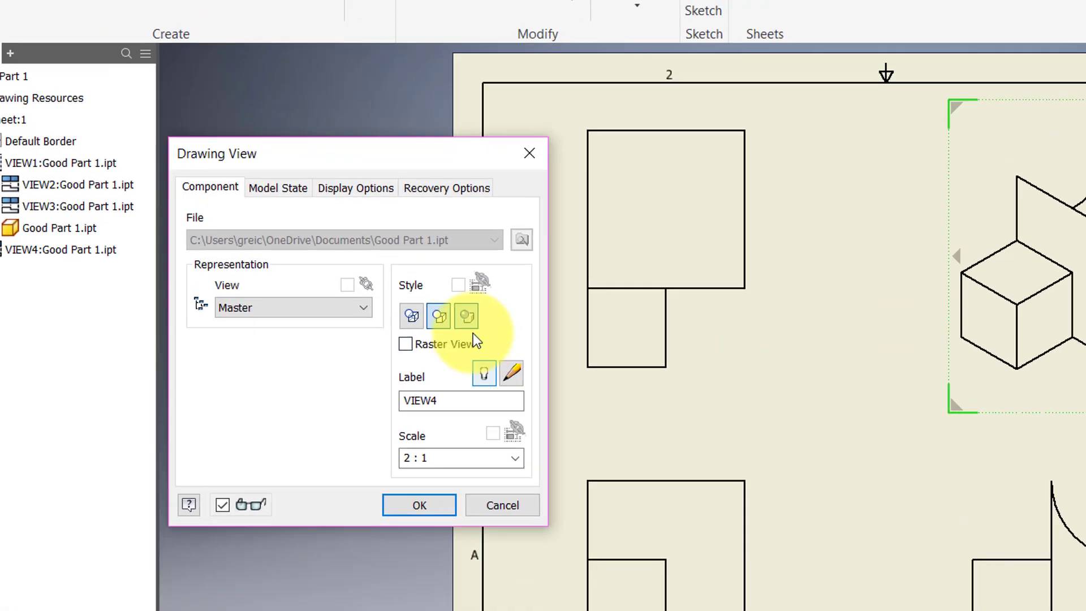
click(466, 316)
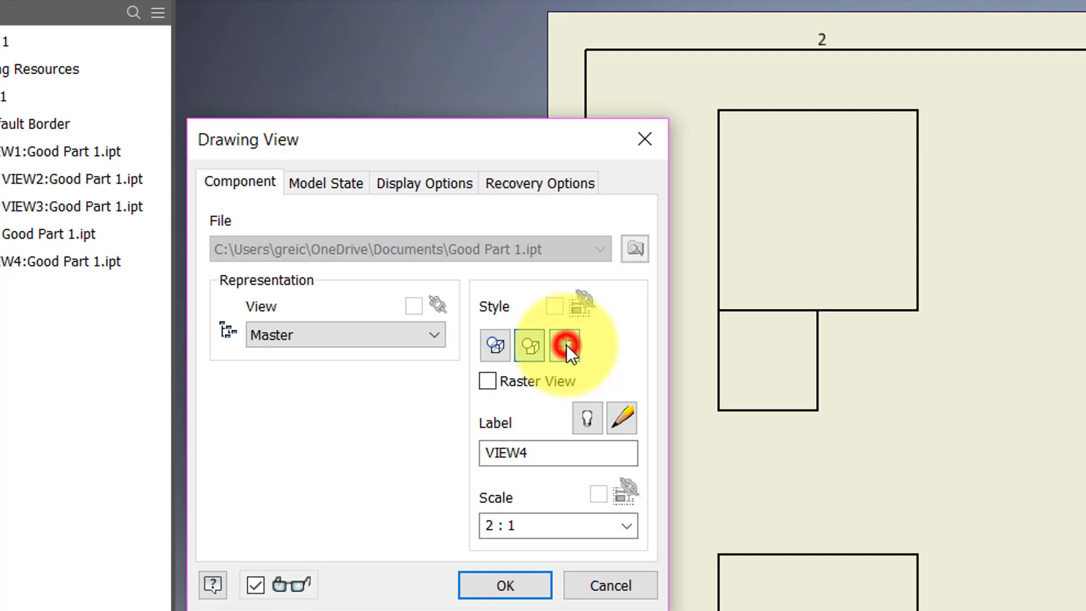
click(521, 589)
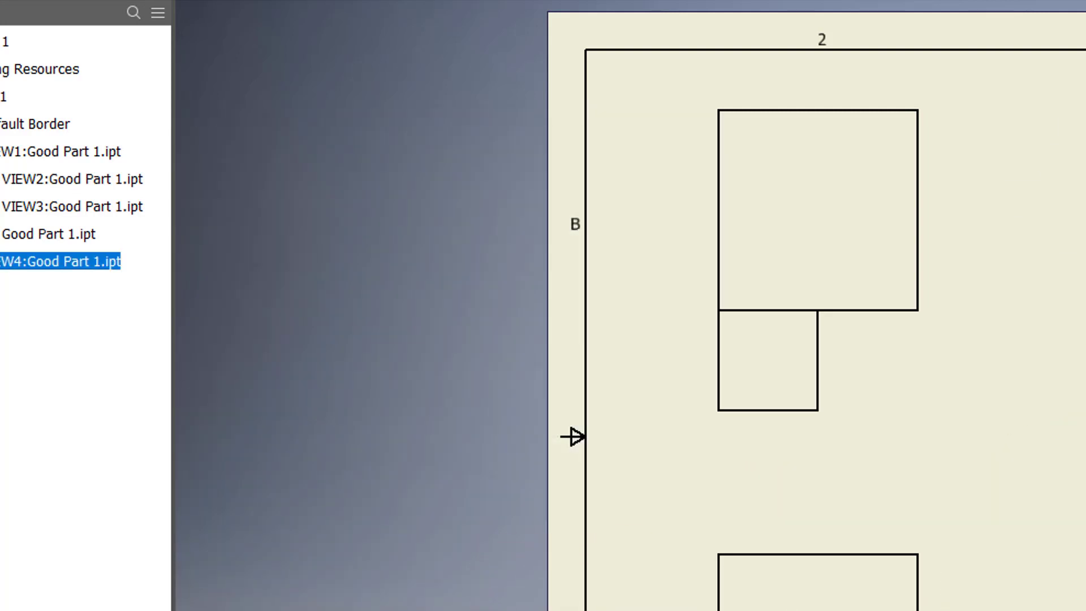
Step: Edit the isometric view again, turning on the shaded style and Raster View
right_click(1085, 162)
click(1085, 362)
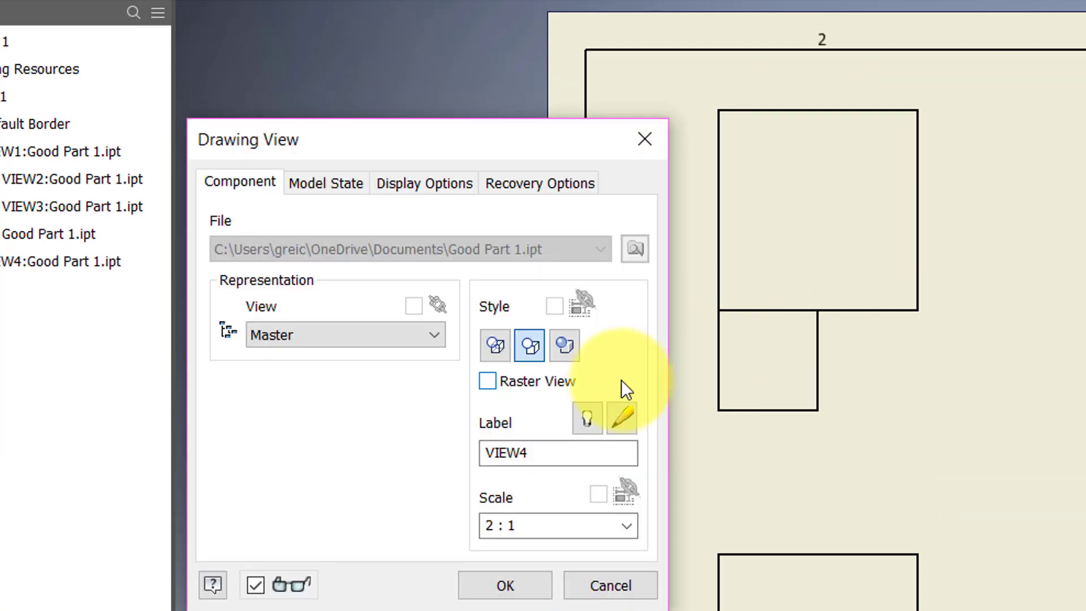
click(564, 356)
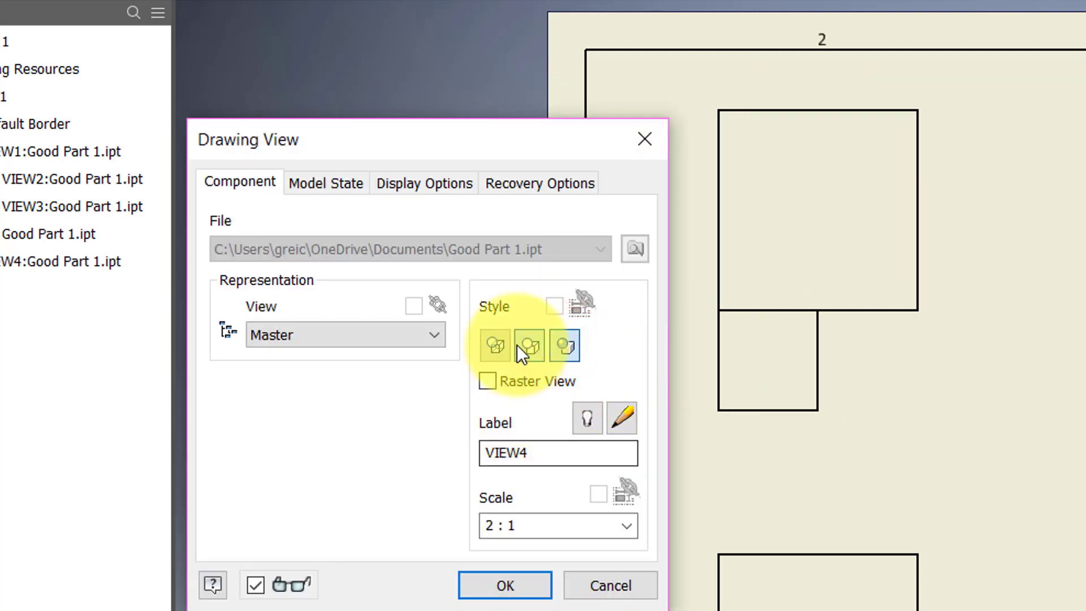
click(532, 344)
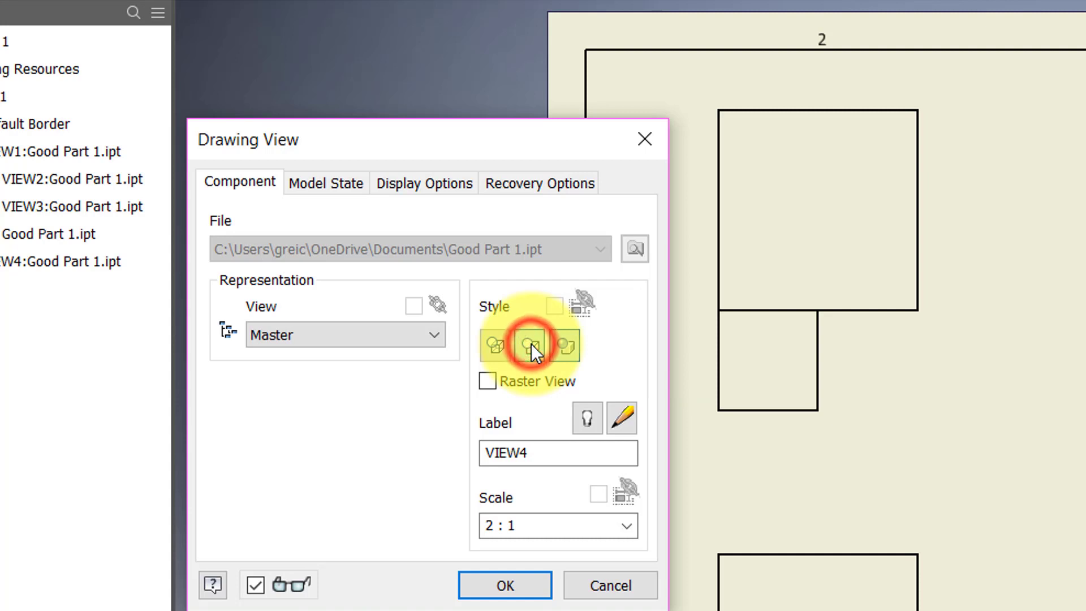
click(490, 382)
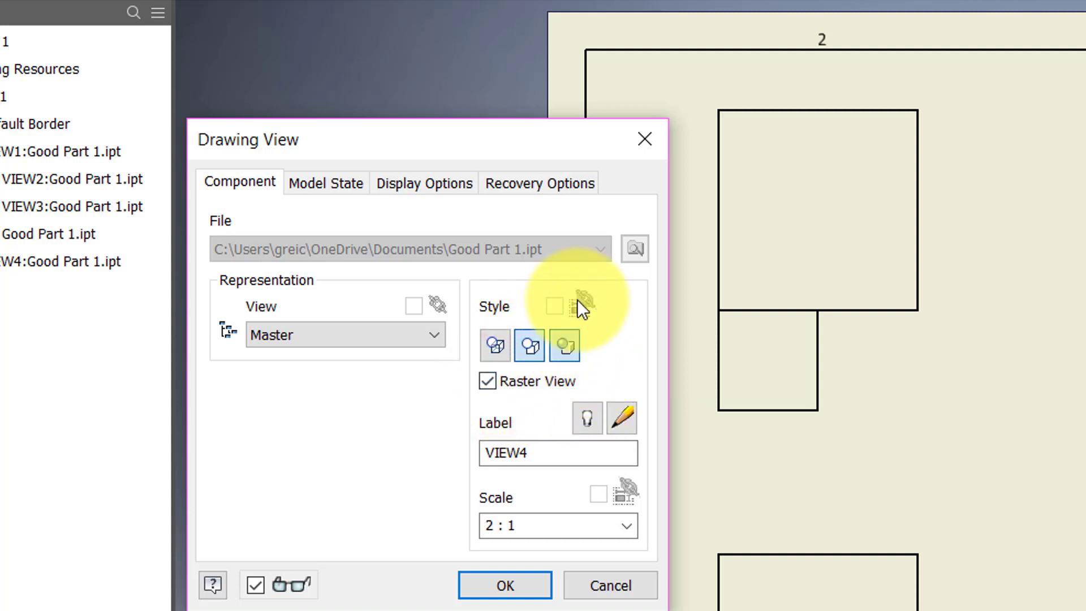
click(562, 458)
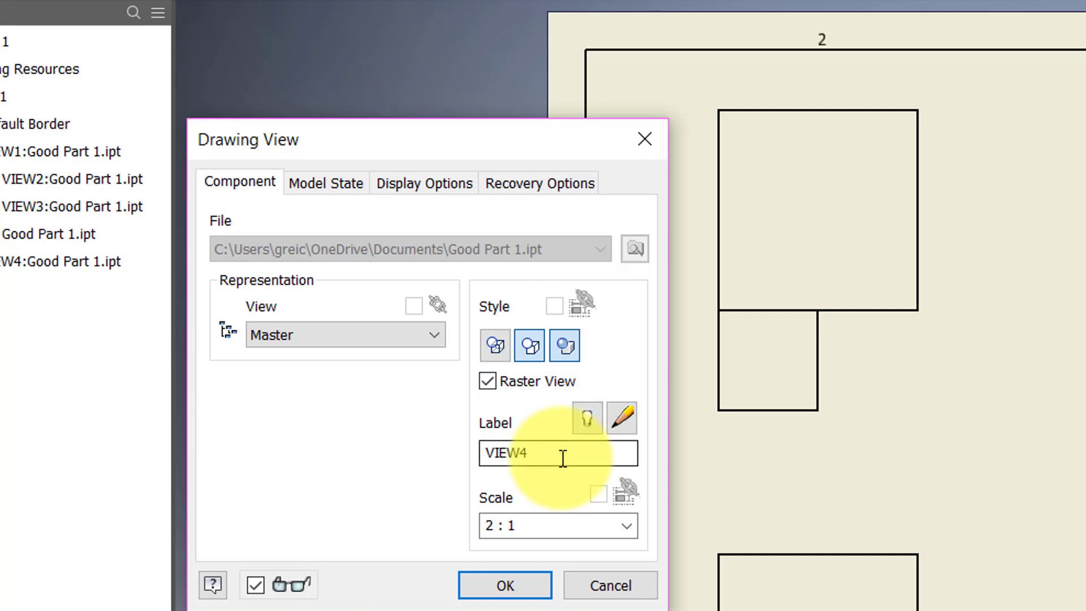
Step: Set the isometric view's representation to Isometric and apply the view settings
click(435, 338)
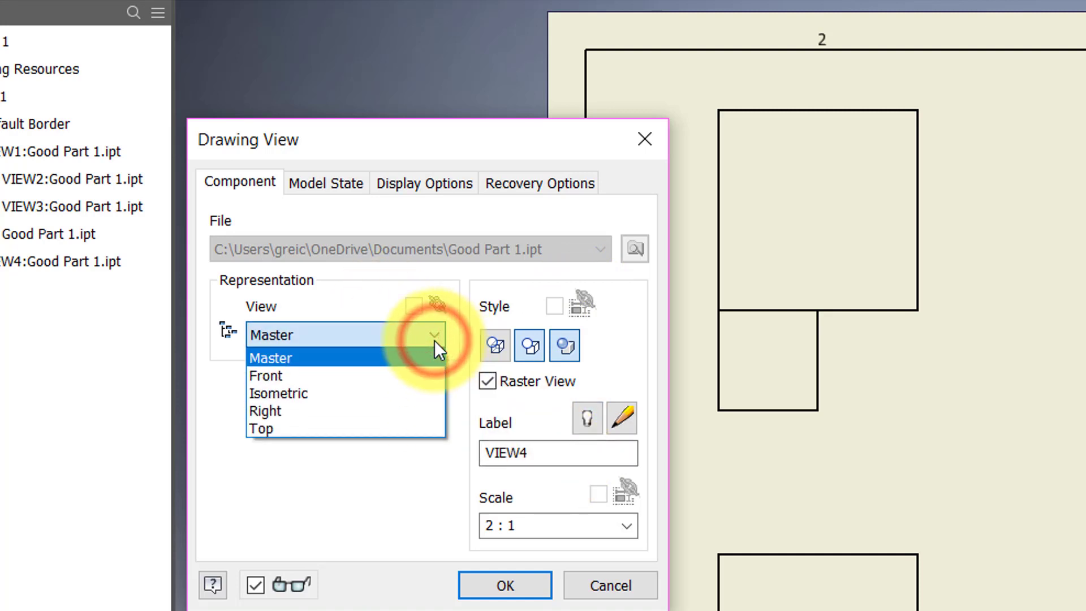
click(420, 393)
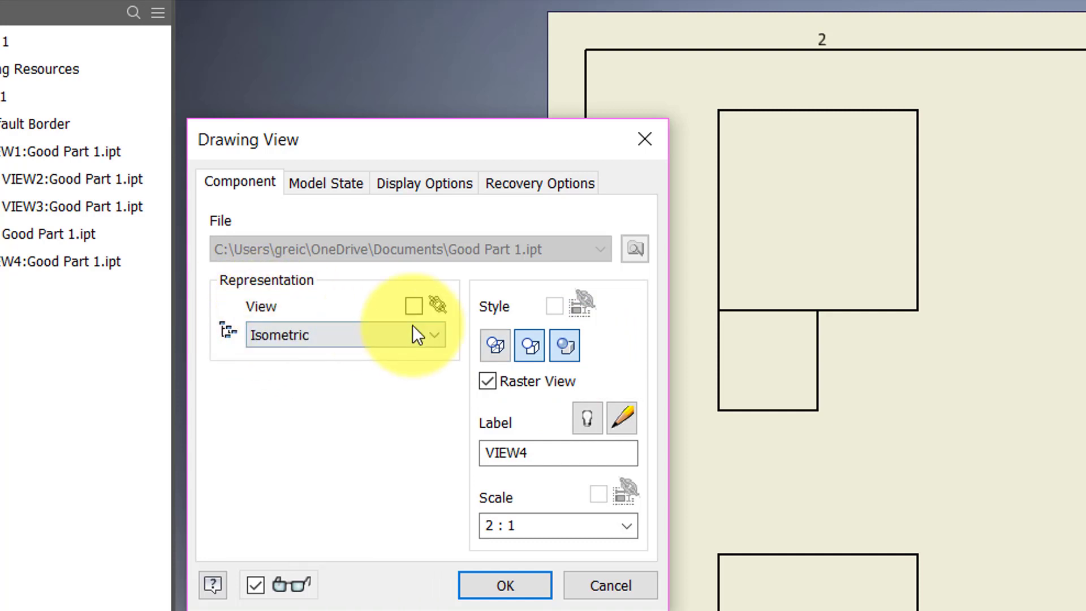
click(434, 333)
click(378, 386)
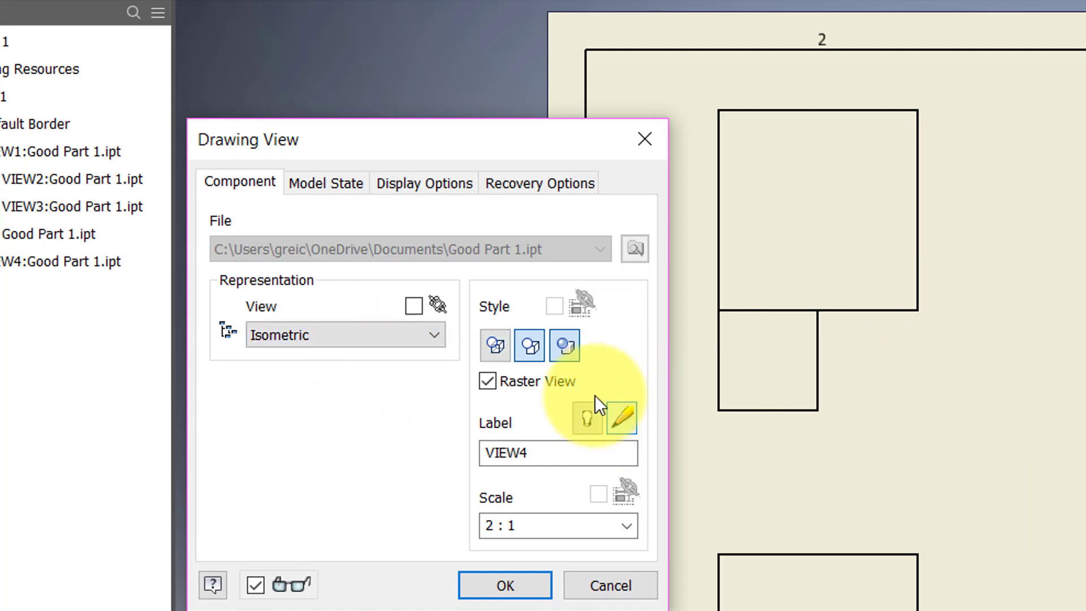
click(393, 339)
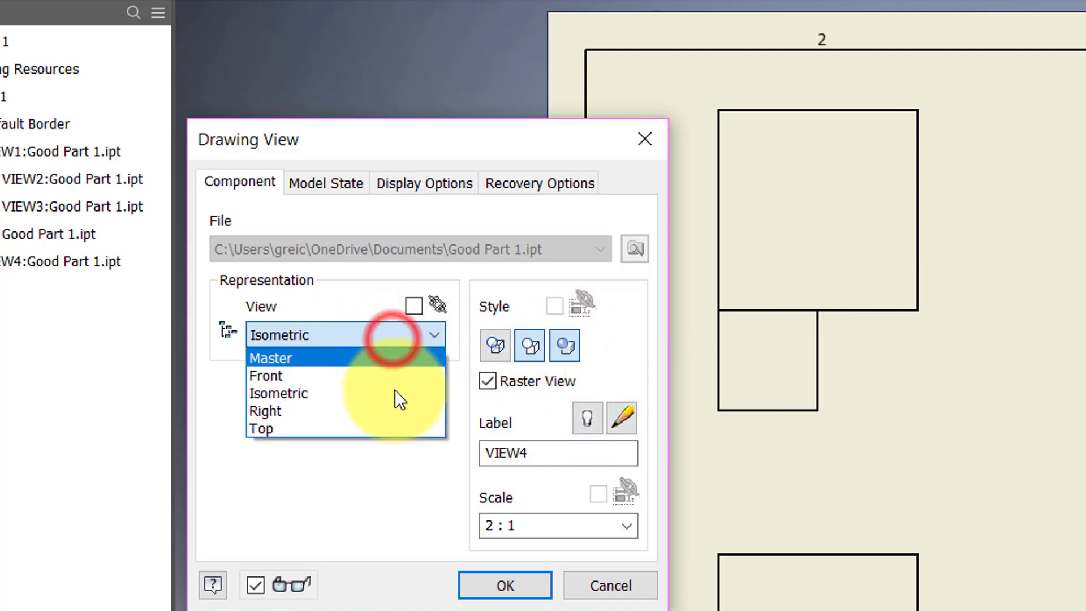
click(387, 388)
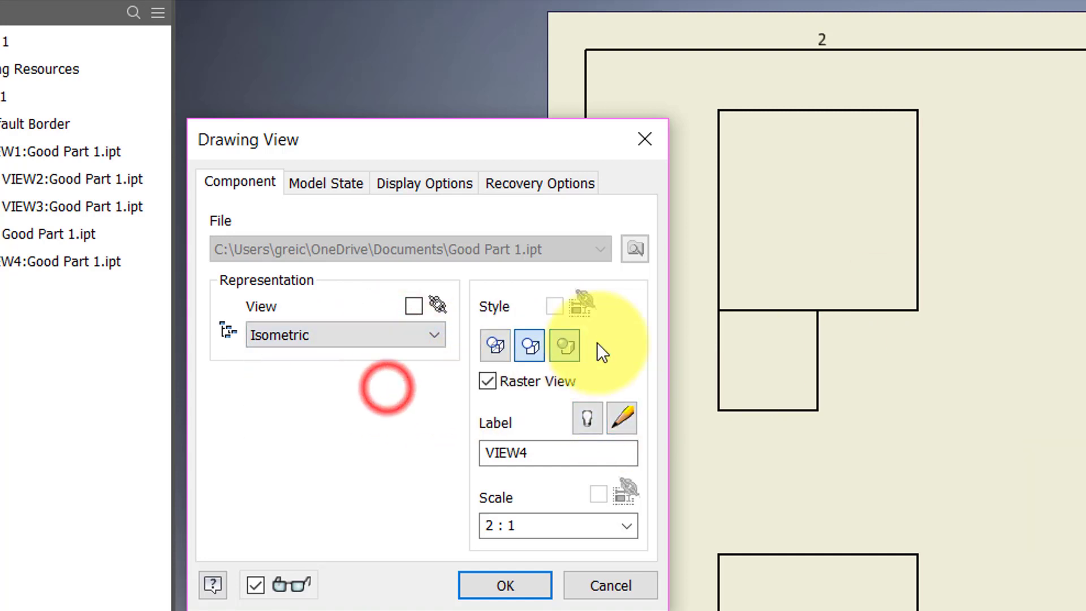
click(565, 346)
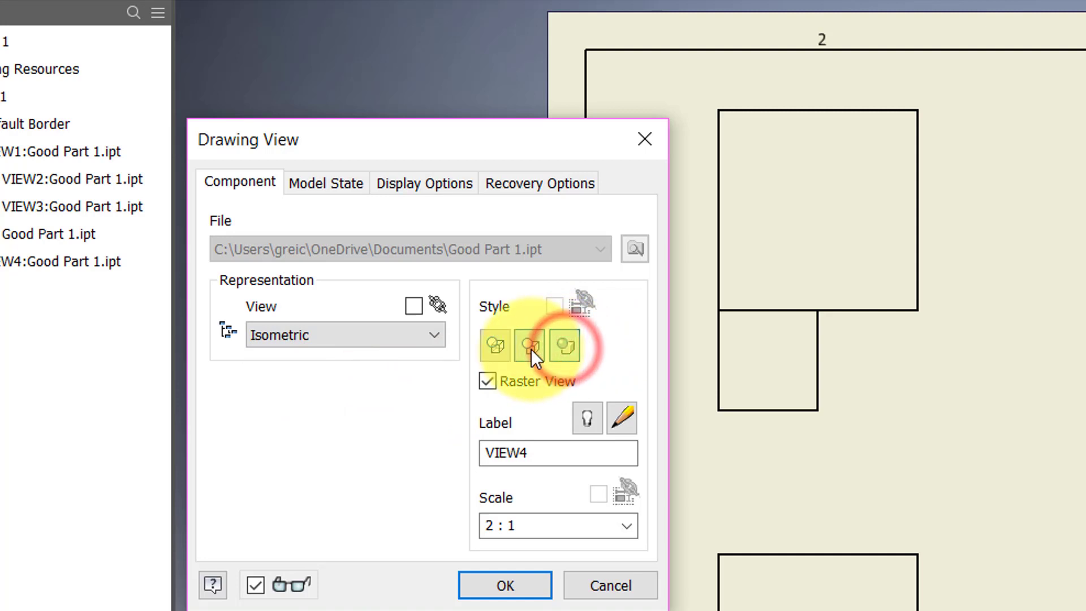
click(529, 346)
click(568, 351)
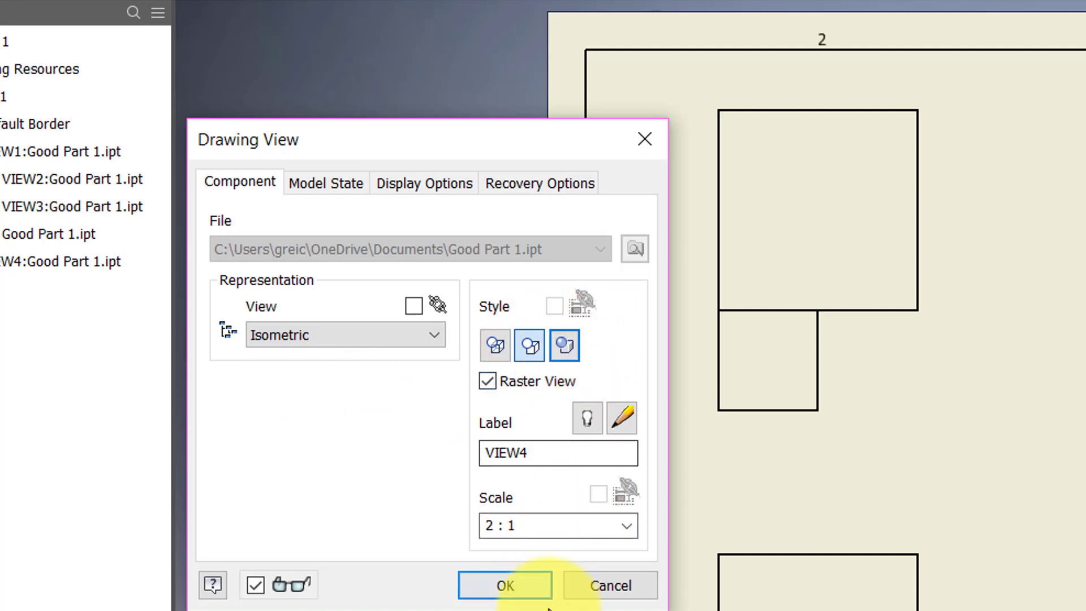
click(531, 588)
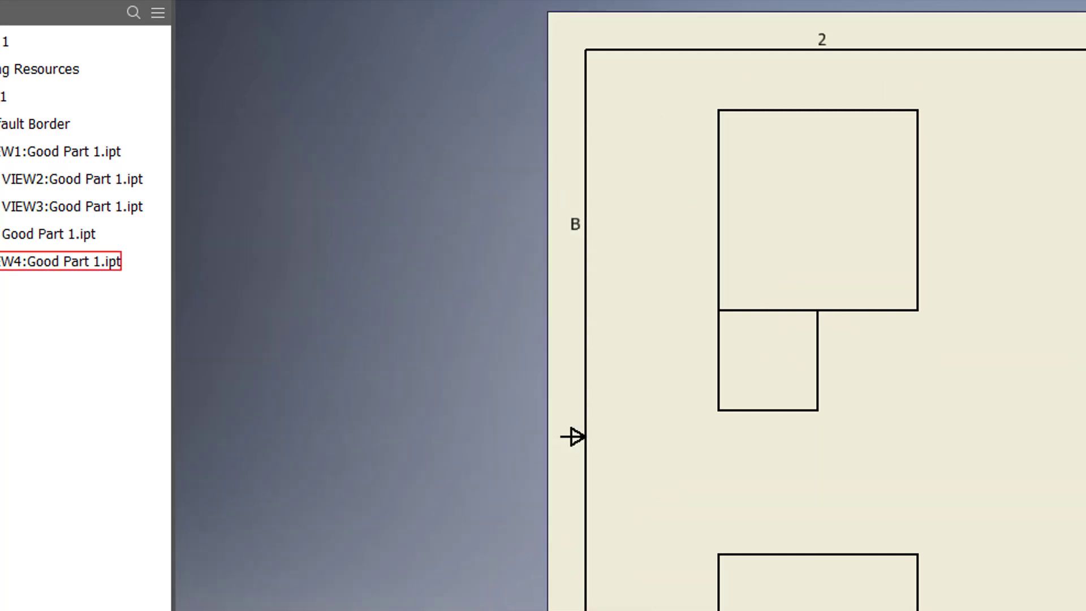
Step: Reopen the isometric view's settings and apply the shaded style to it
right_click(1085, 204)
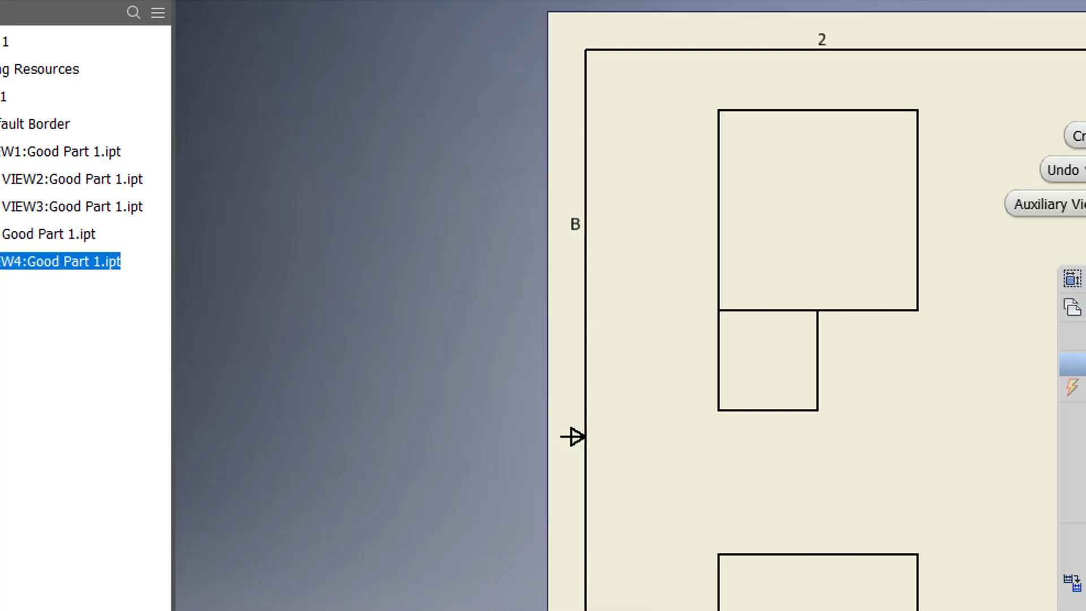
click(1085, 204)
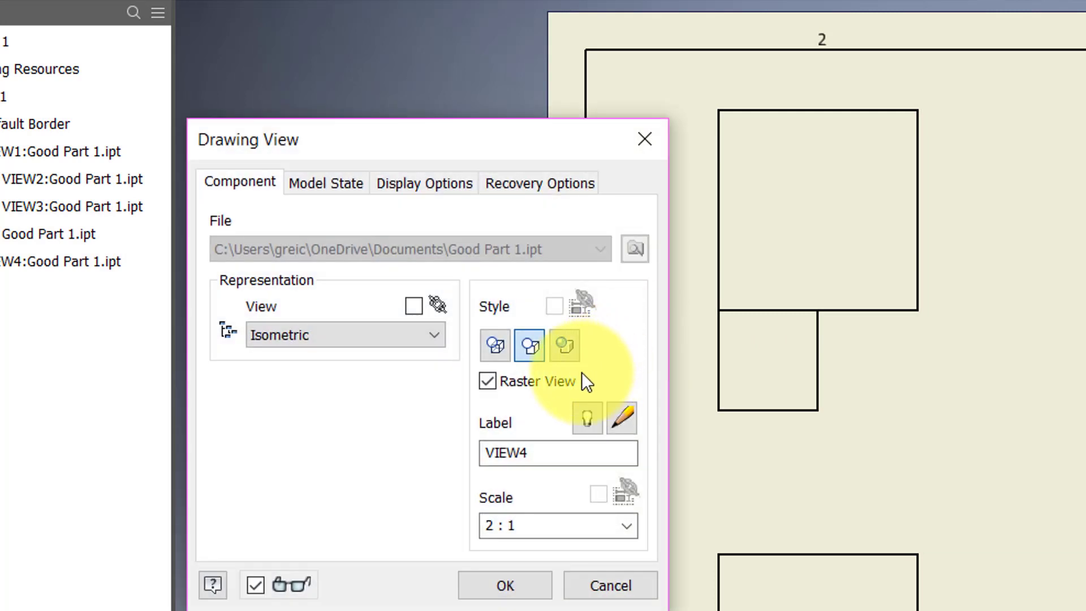
click(565, 345)
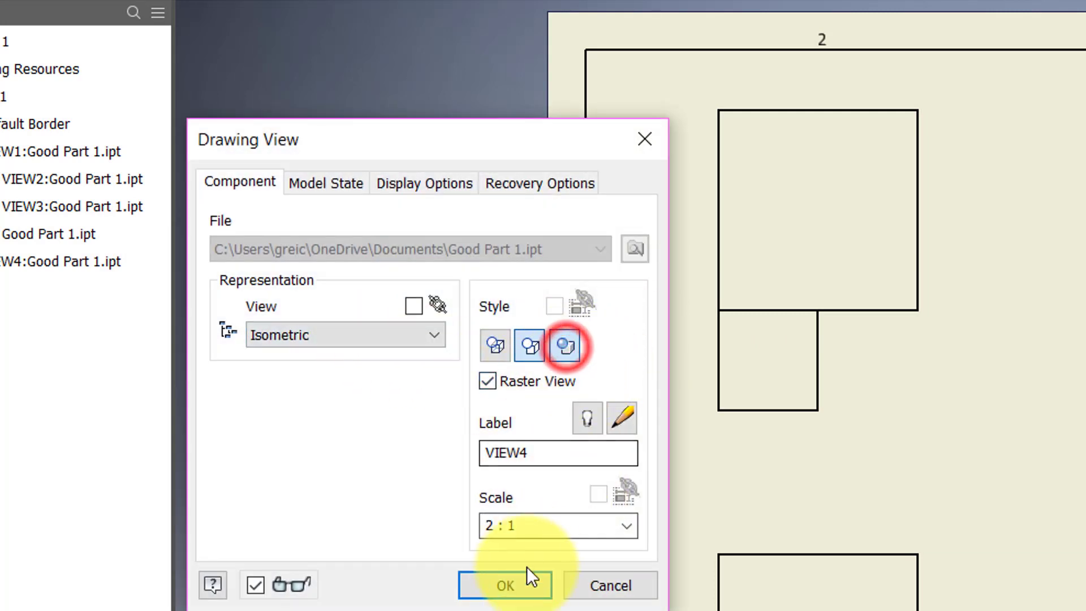
click(535, 584)
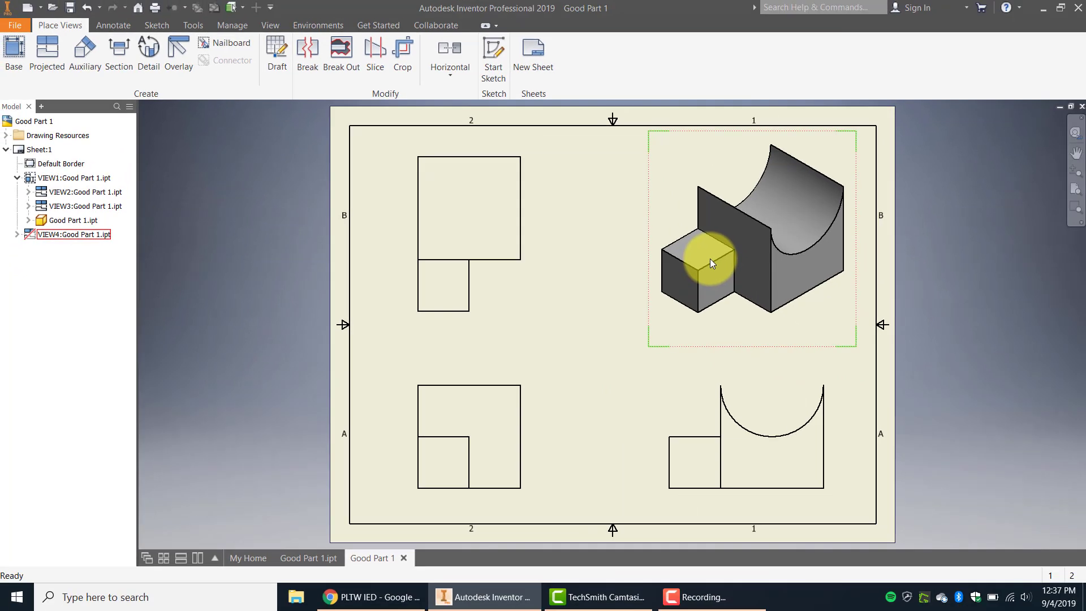
click(540, 277)
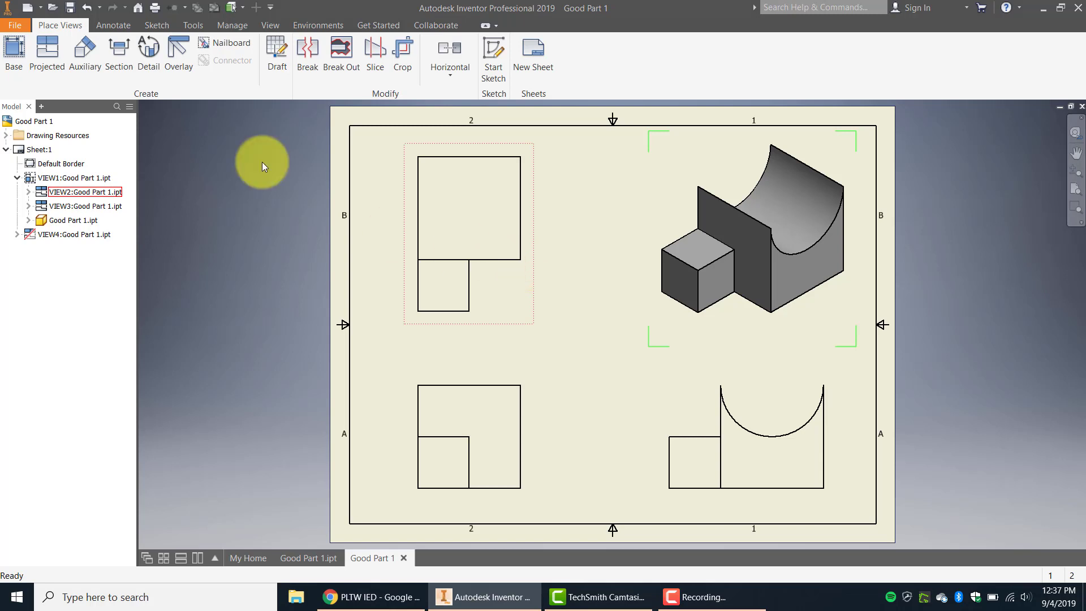
click(232, 25)
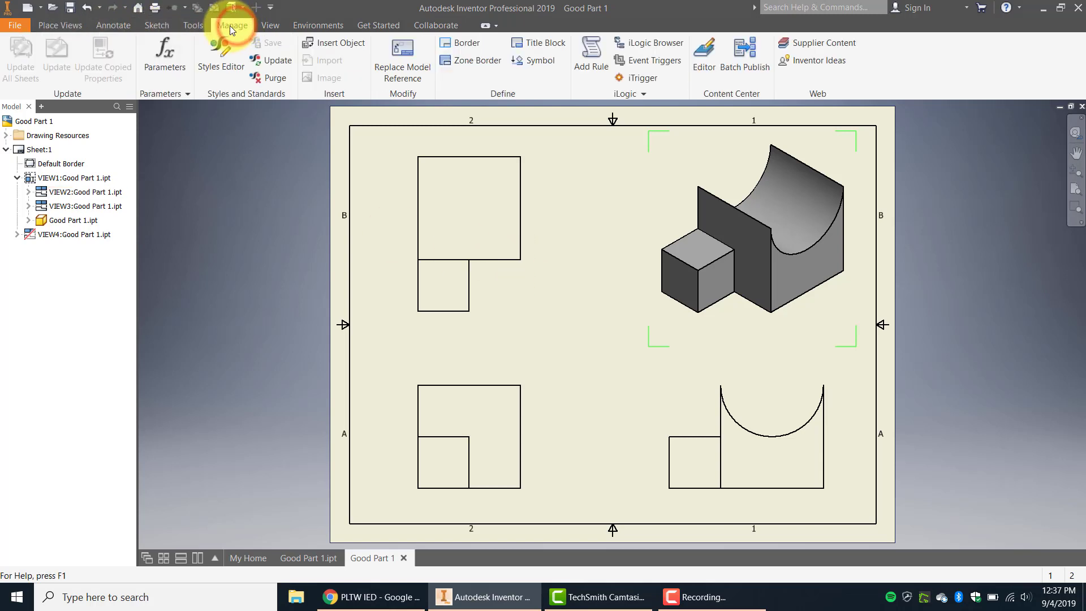
click(190, 26)
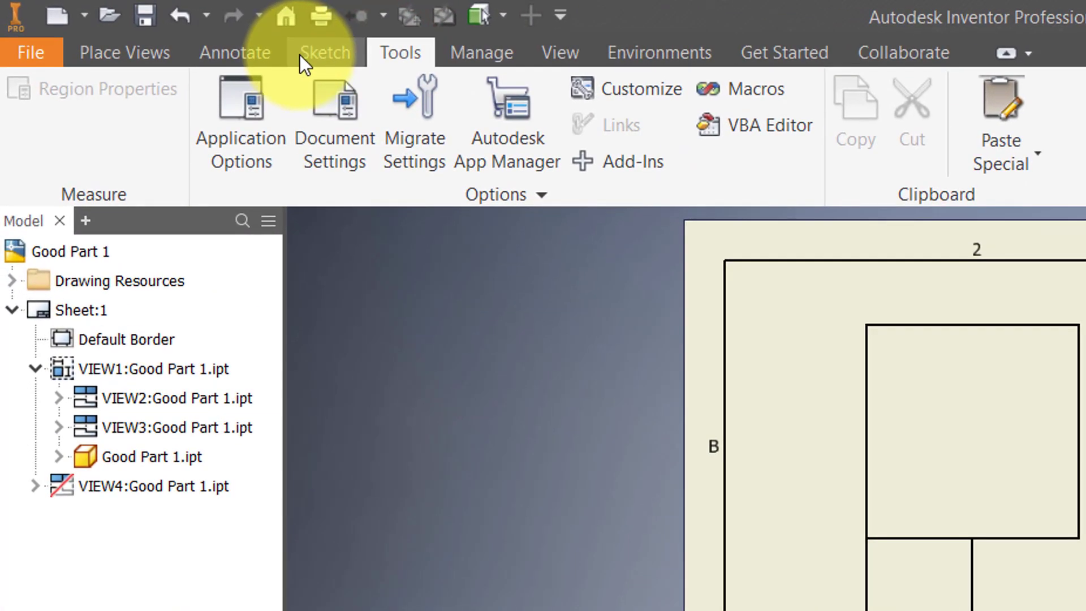
click(313, 53)
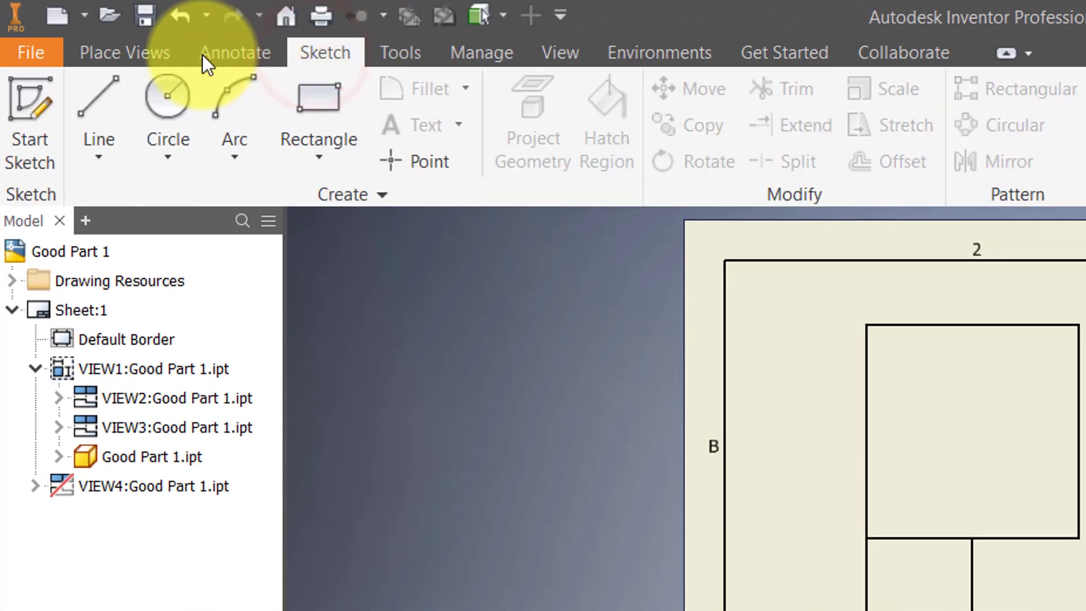
Step: Dimension the overall height of the front view between its top and bottom edges, placing the dimension to the left of the view
click(226, 55)
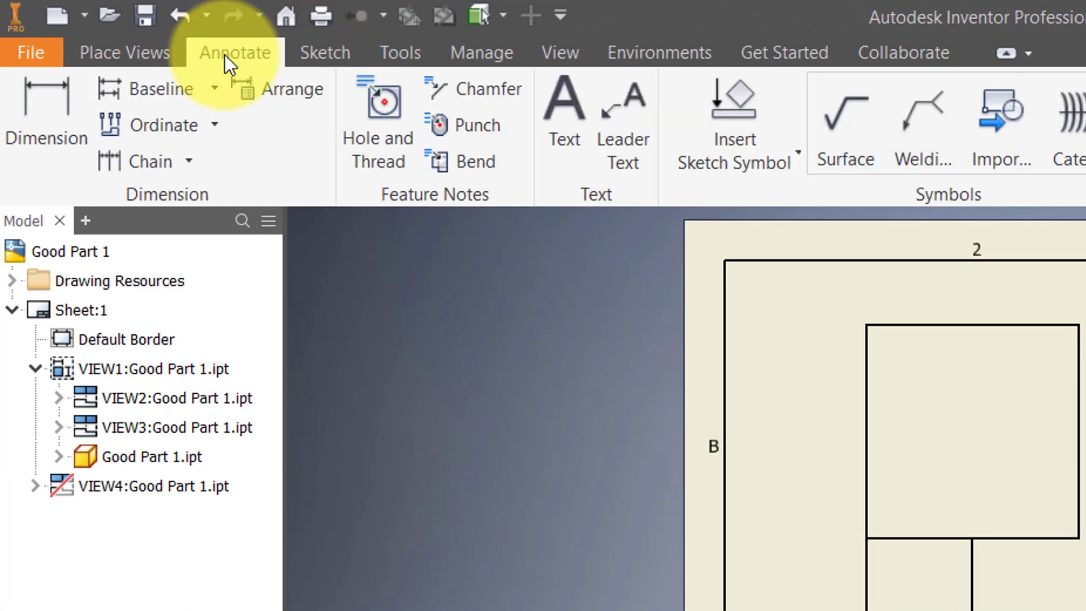
click(62, 121)
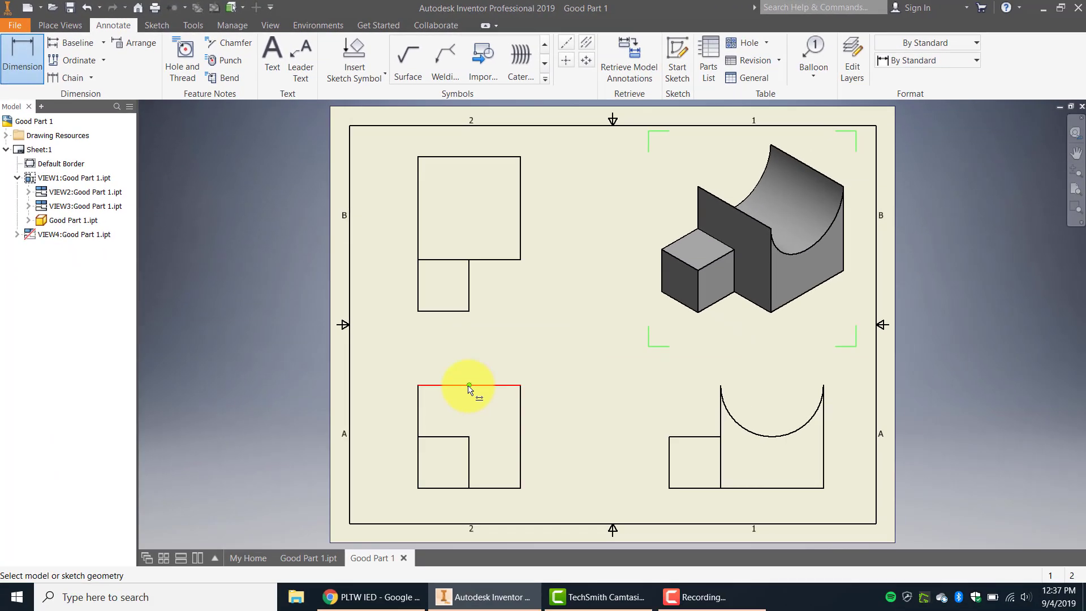
click(468, 386)
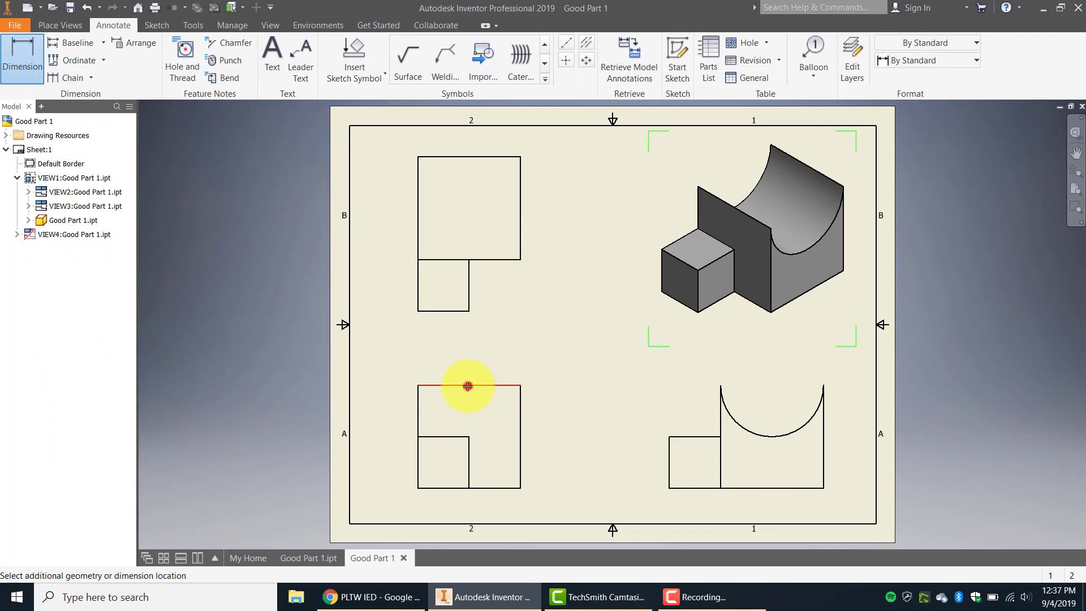
click(490, 488)
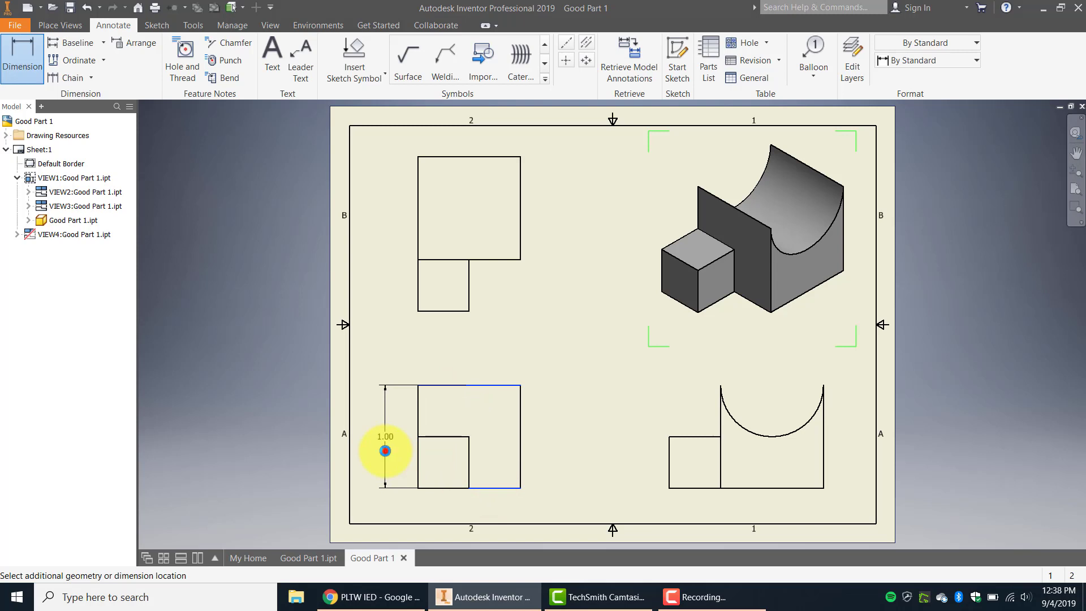
click(385, 451)
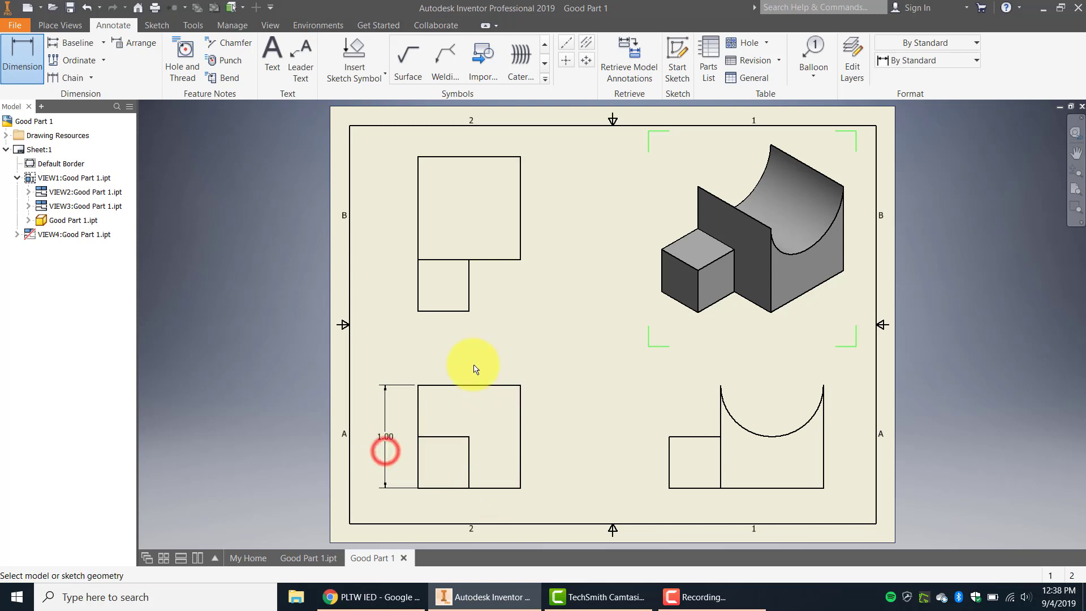
Step: Dimension the width of the small square in the front view, placing the dimension above the view
click(469, 464)
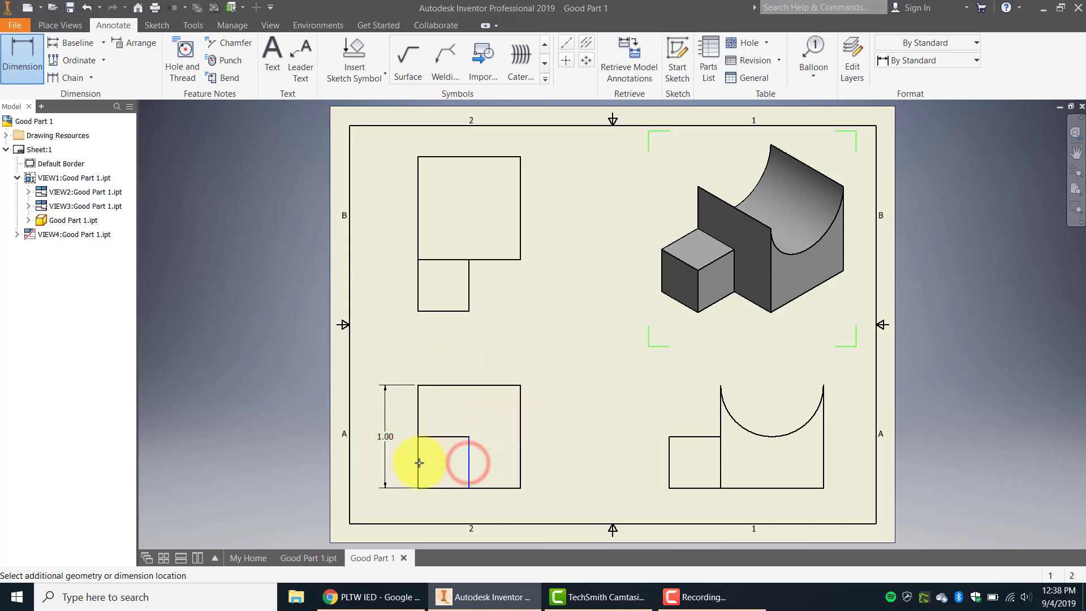
click(419, 463)
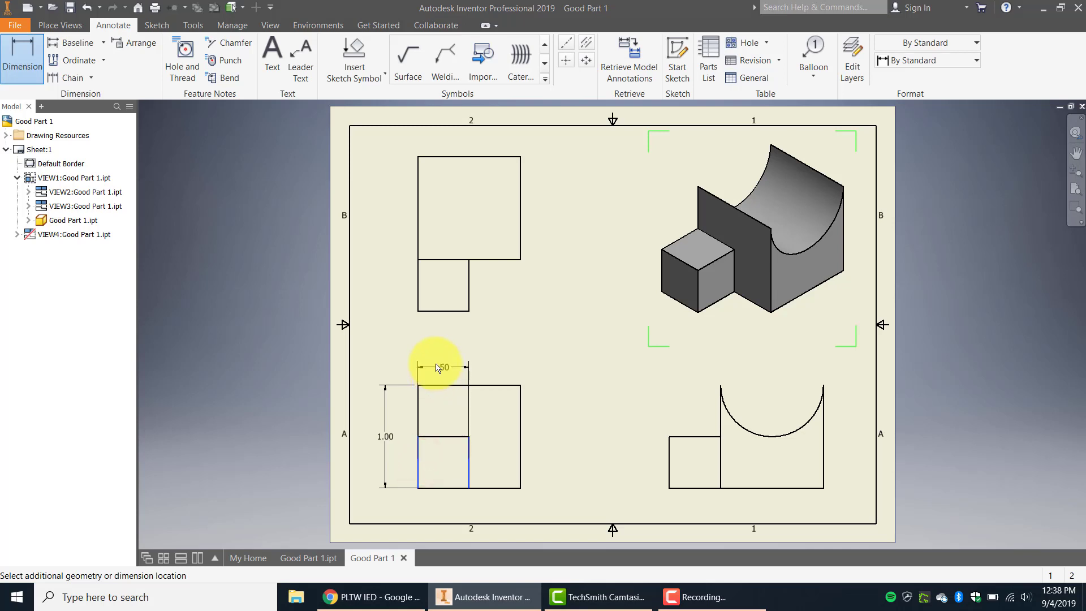
click(437, 359)
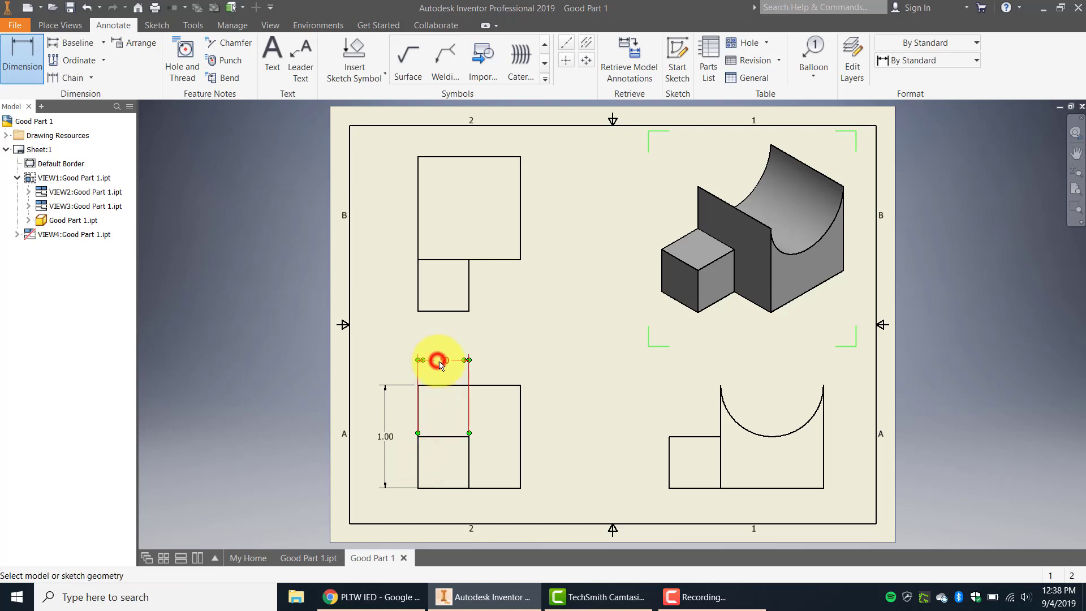
Step: Dimension the small square's height beside the front view and the view's overall width above the small square's width dimension
click(444, 436)
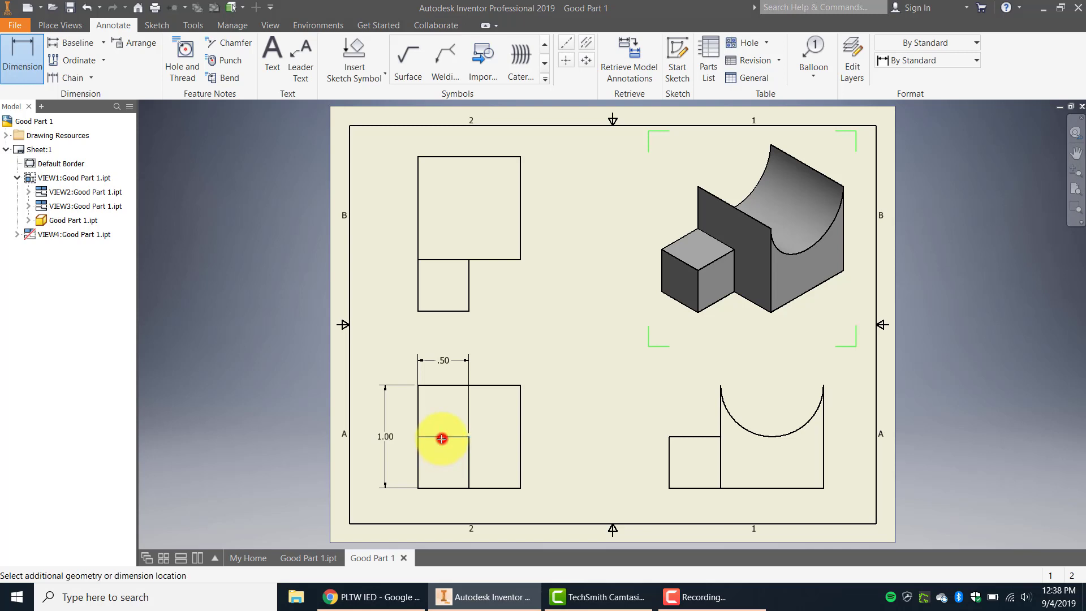
click(445, 487)
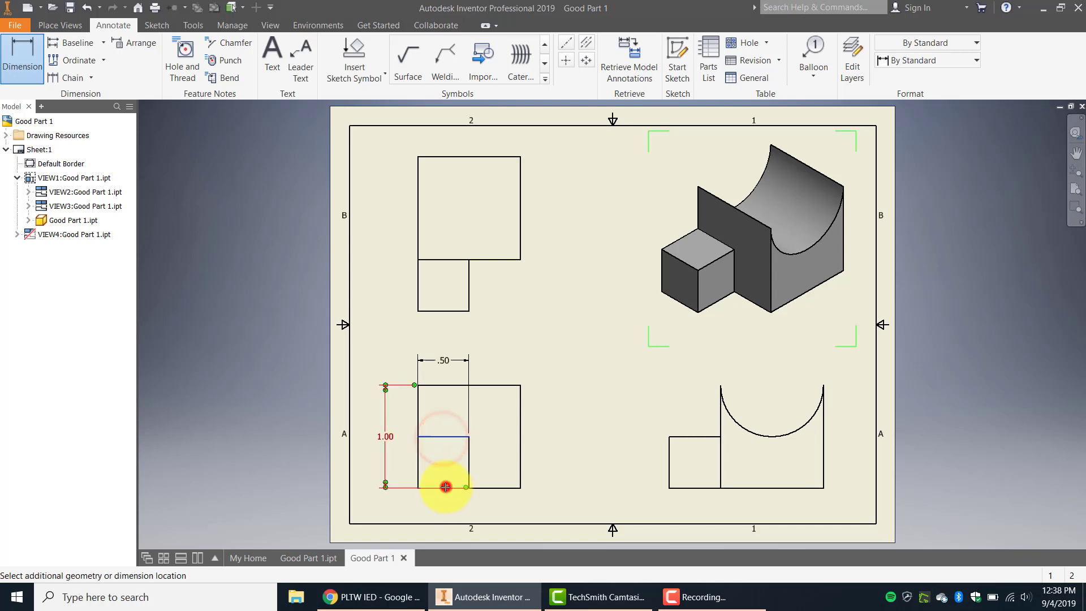
click(404, 475)
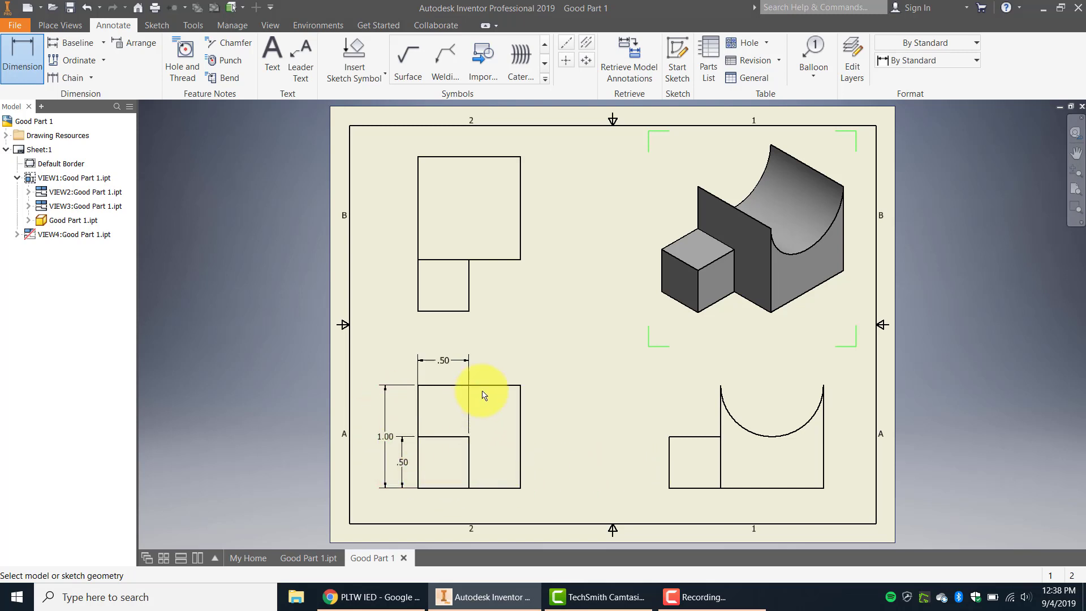
click(417, 409)
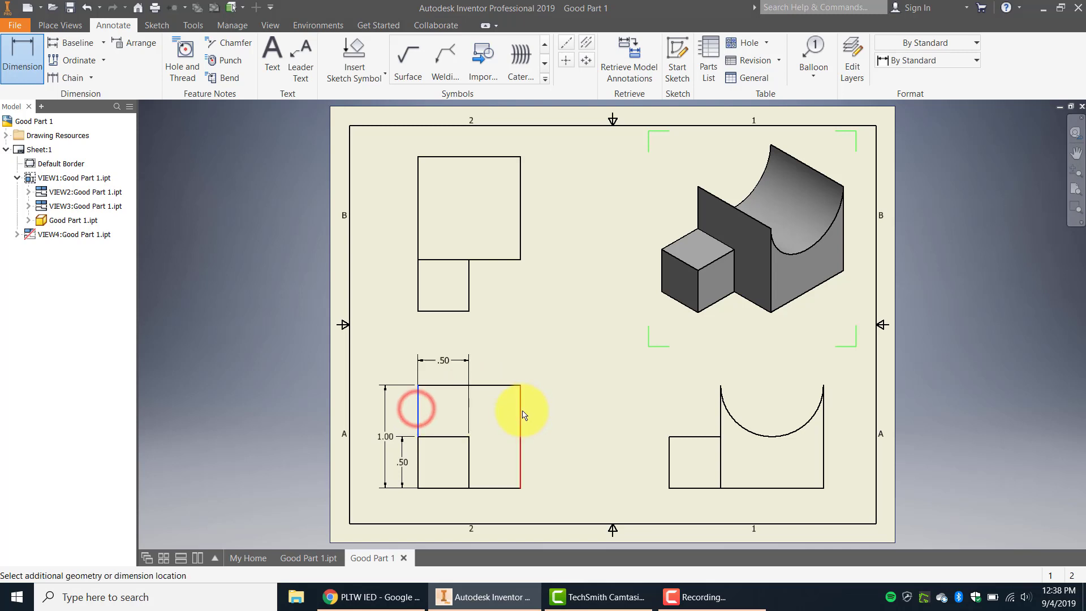
click(520, 409)
click(484, 339)
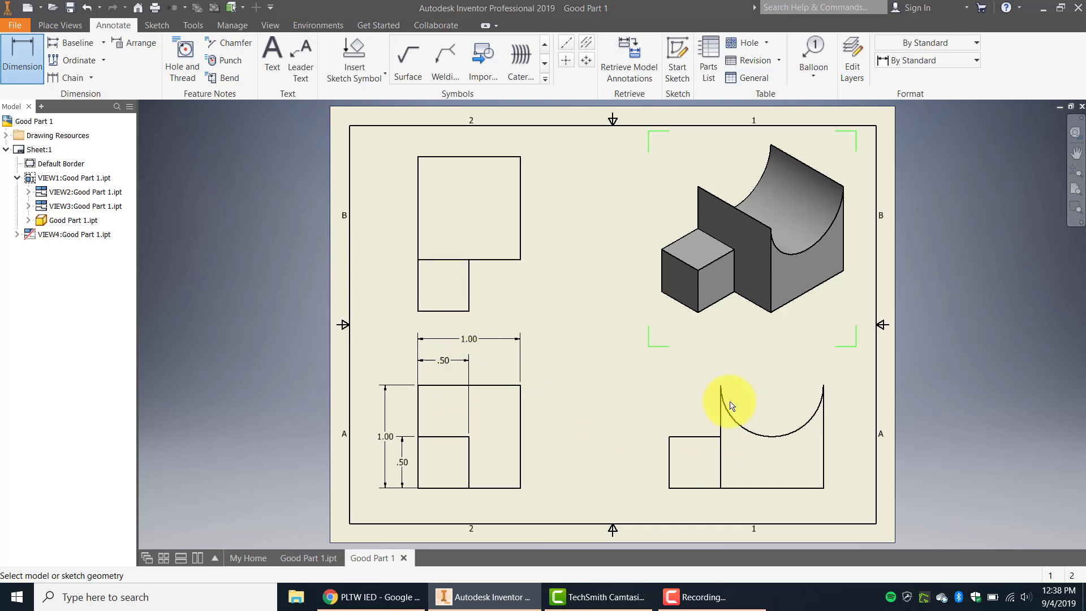
Step: Dimension the radius of the arc in the side view, placing the dimension above the view
click(777, 441)
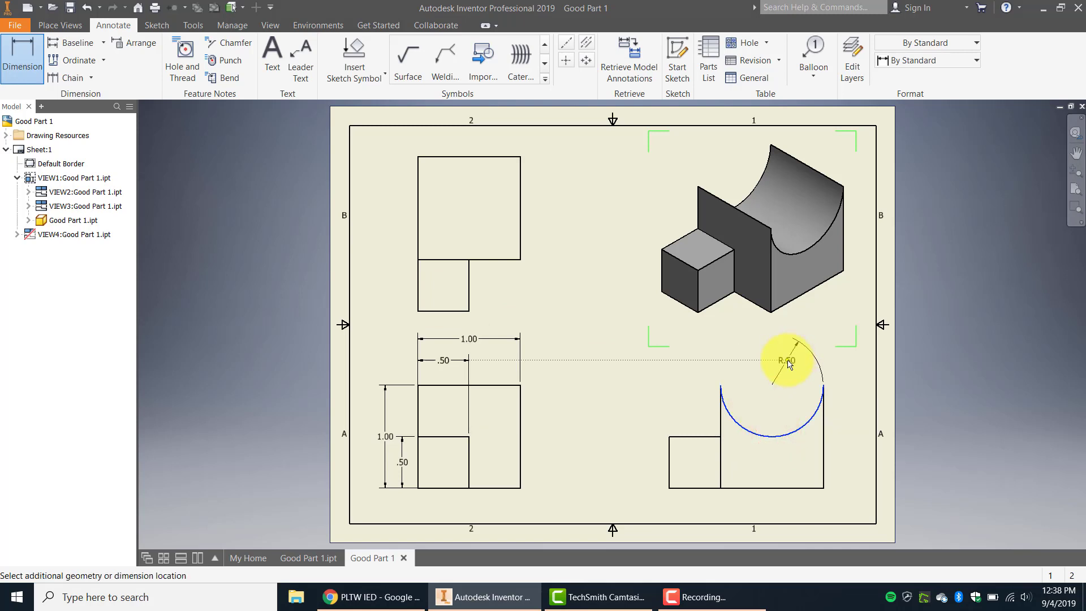
click(789, 362)
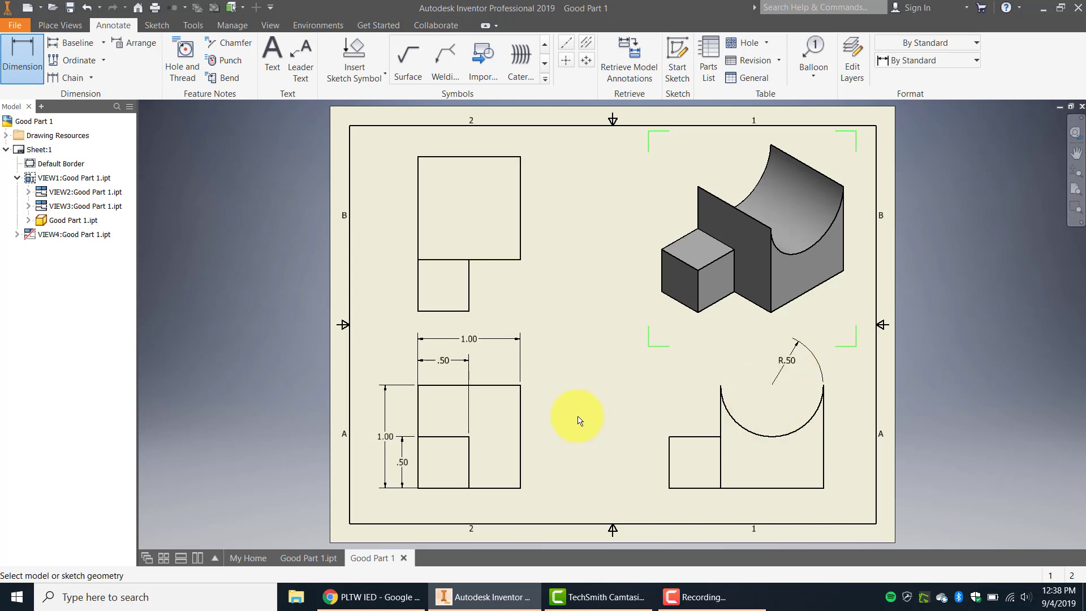
Step: Dimension the small square's depth and the overall depth in the top view, stacking both dimensions to the right of the view
click(449, 311)
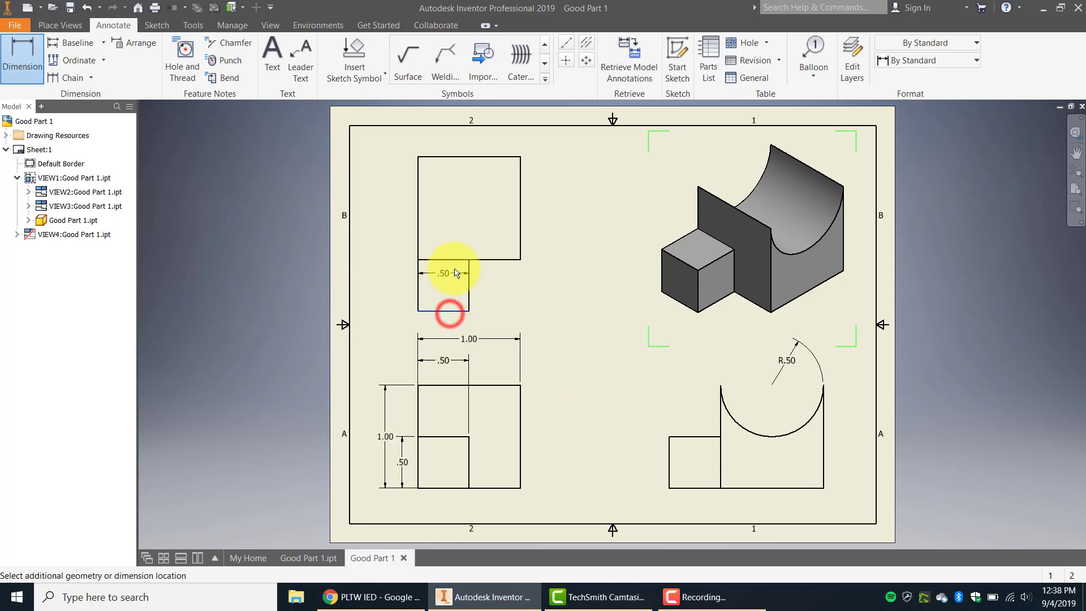
click(455, 260)
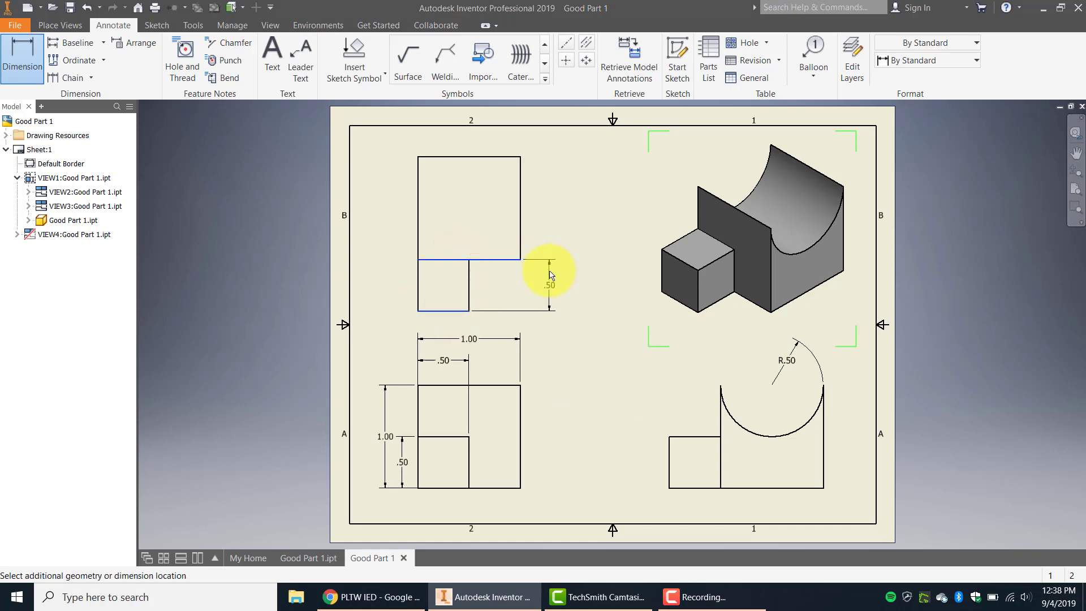
click(548, 275)
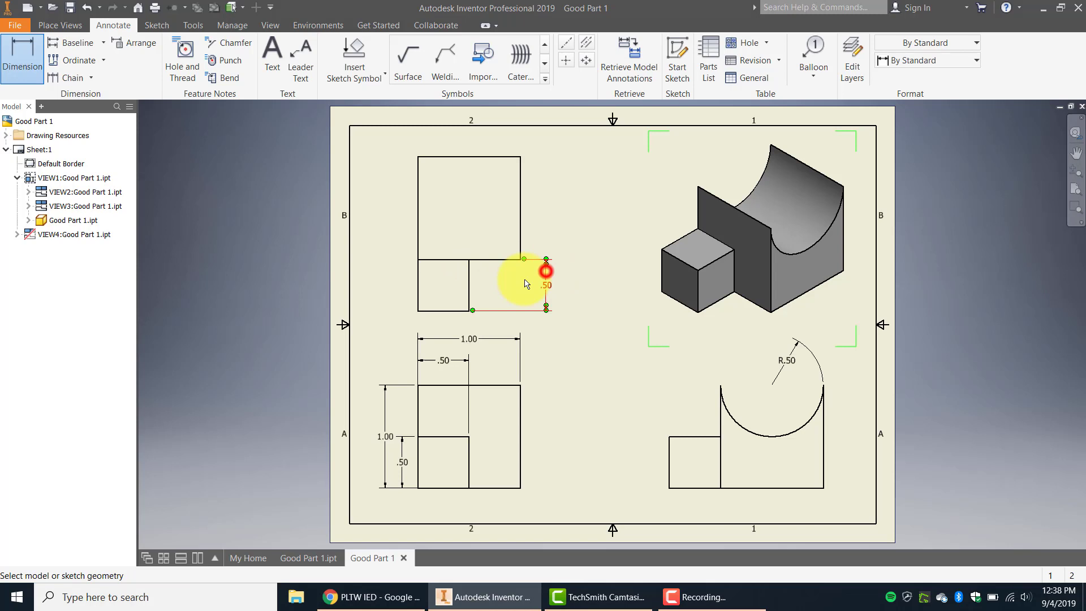
click(451, 311)
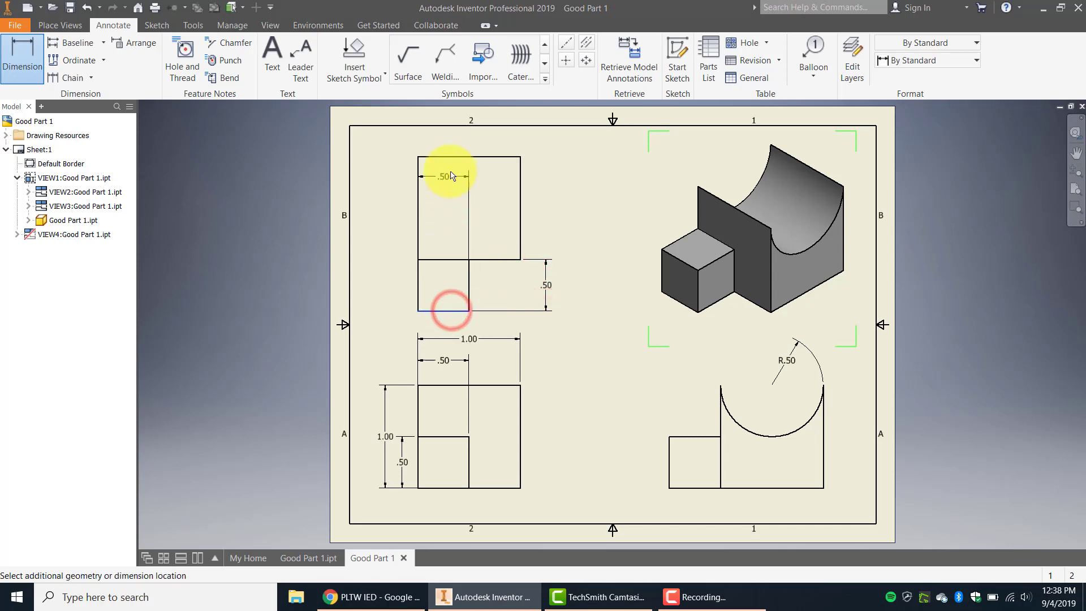
click(450, 156)
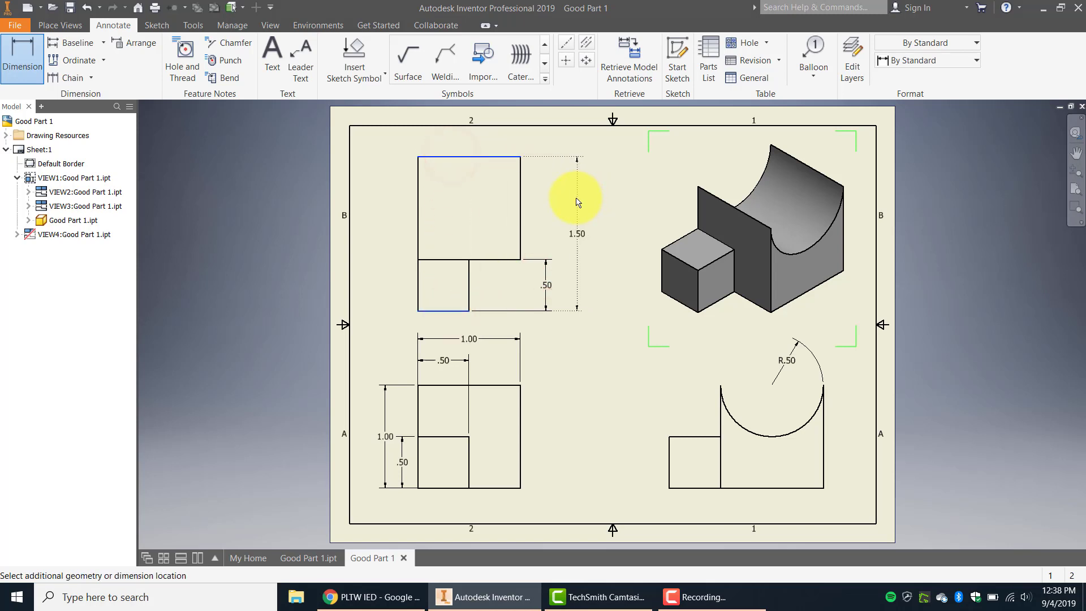
click(577, 202)
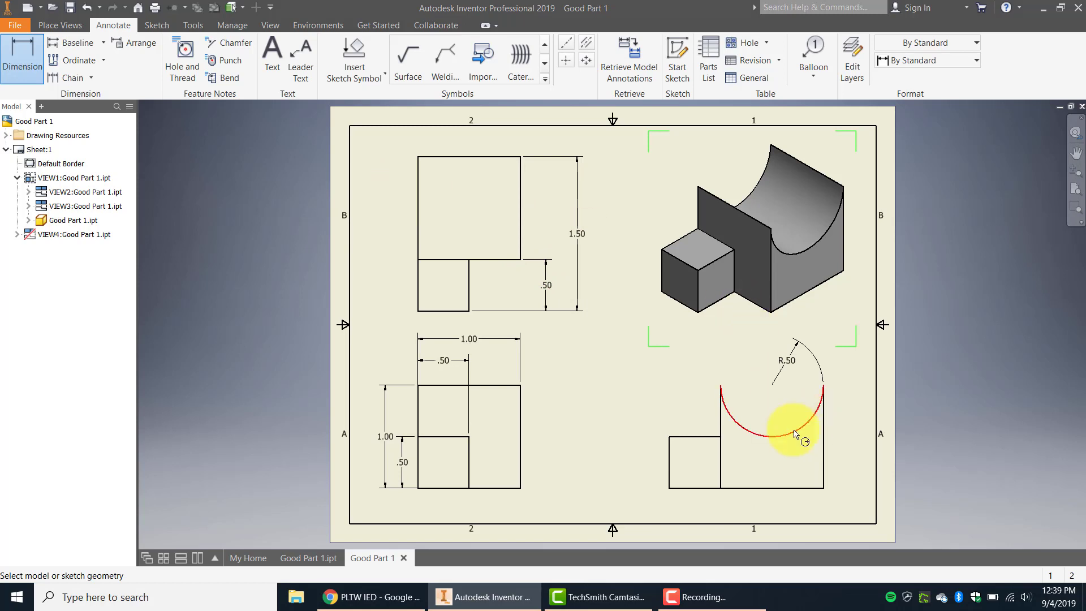
Step: Dimension the vertical distance from the arc to the bottom edge in the side view, placing the dimension to the right of the view
click(777, 439)
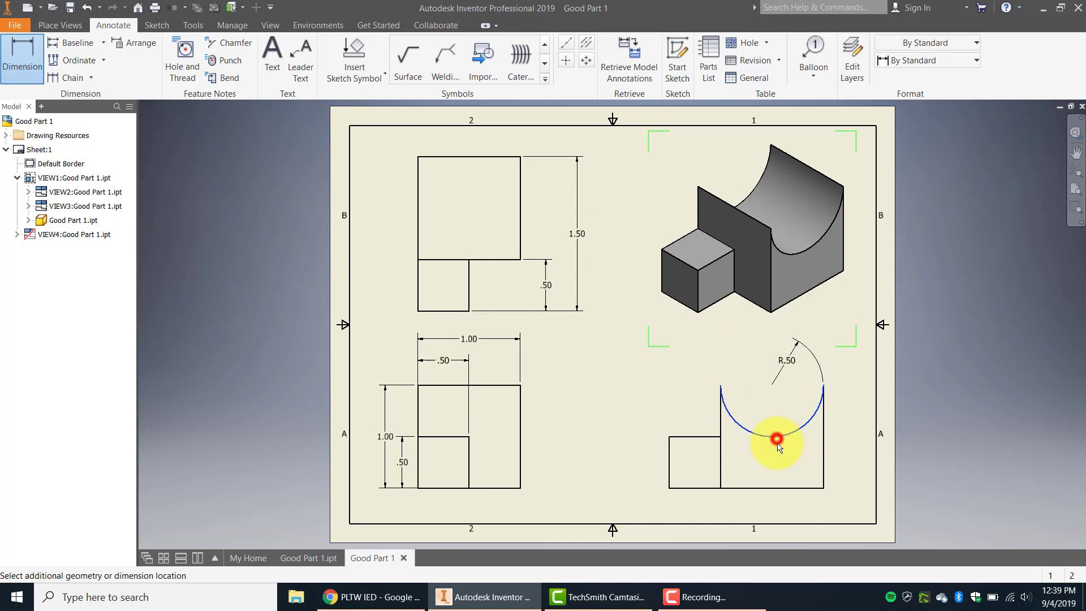
click(779, 489)
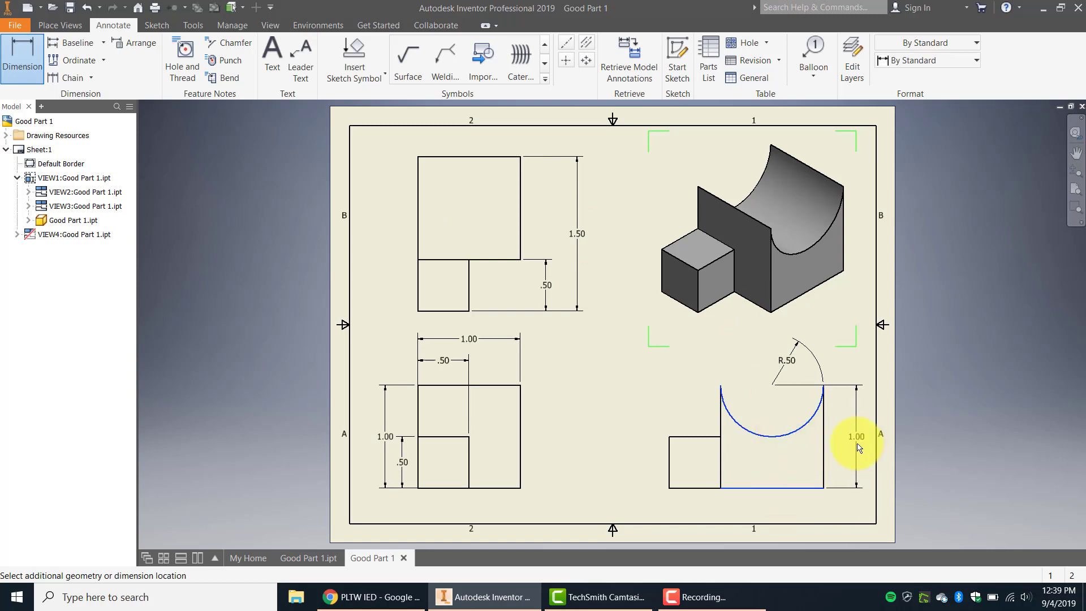
click(857, 447)
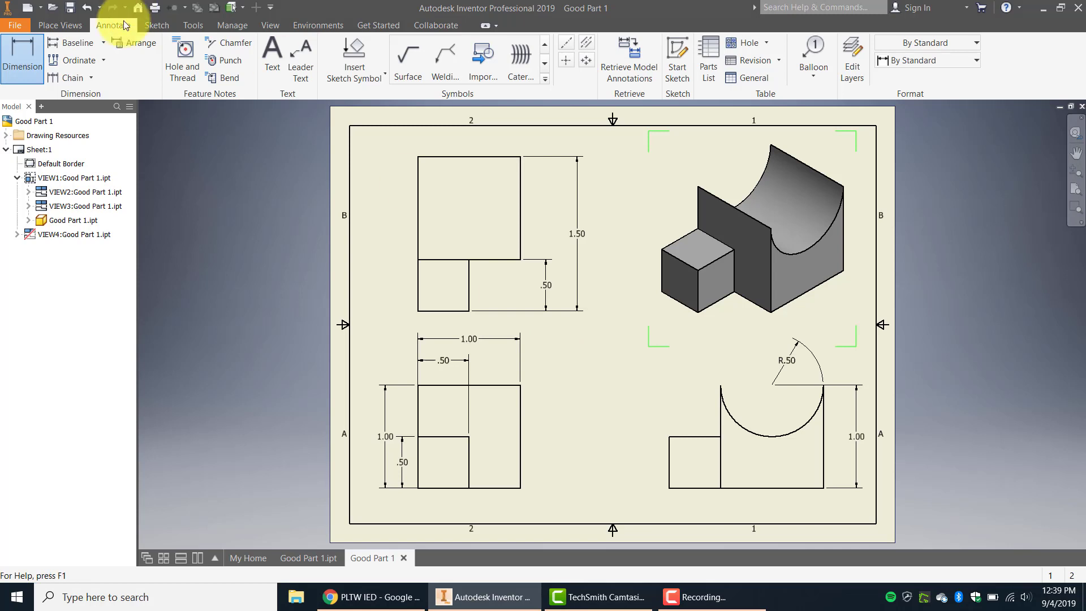
Step: Create a new part file from the Standard.ipt template and accept the style conflict notice
click(16, 27)
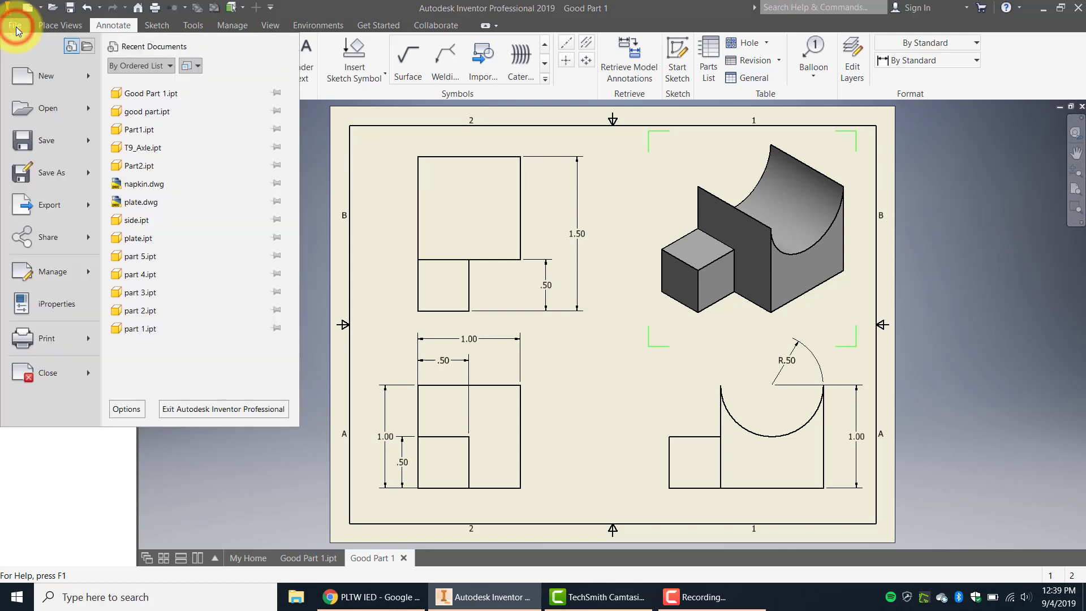
click(30, 79)
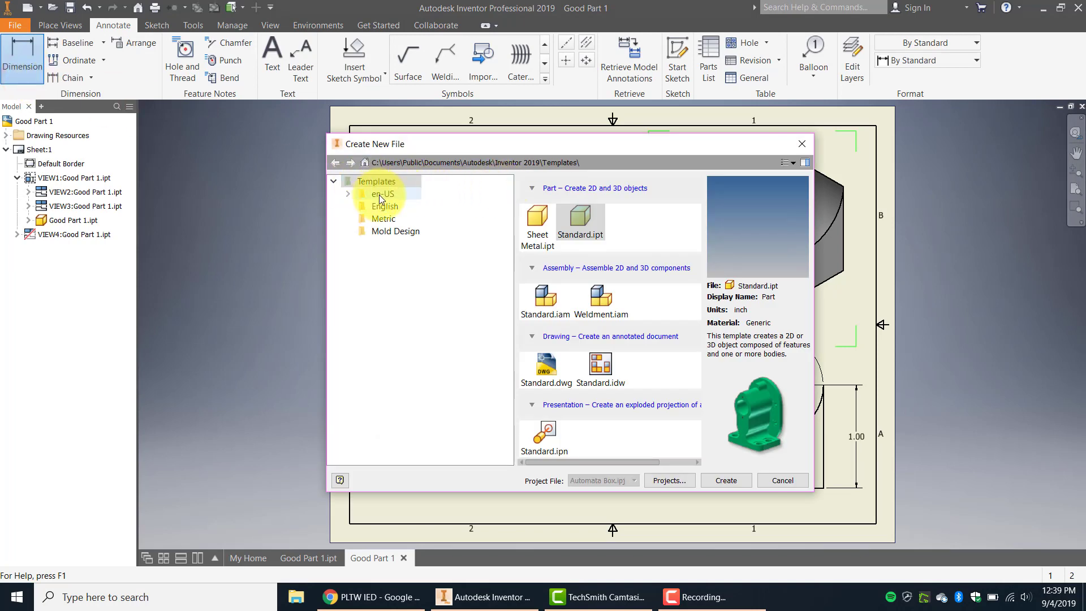
click(586, 218)
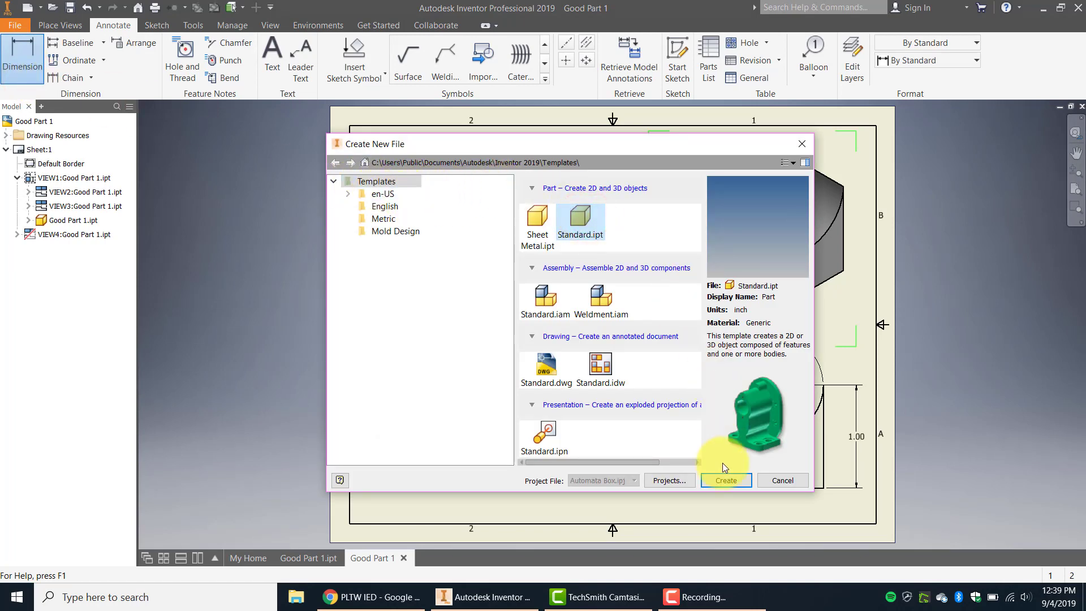
click(735, 482)
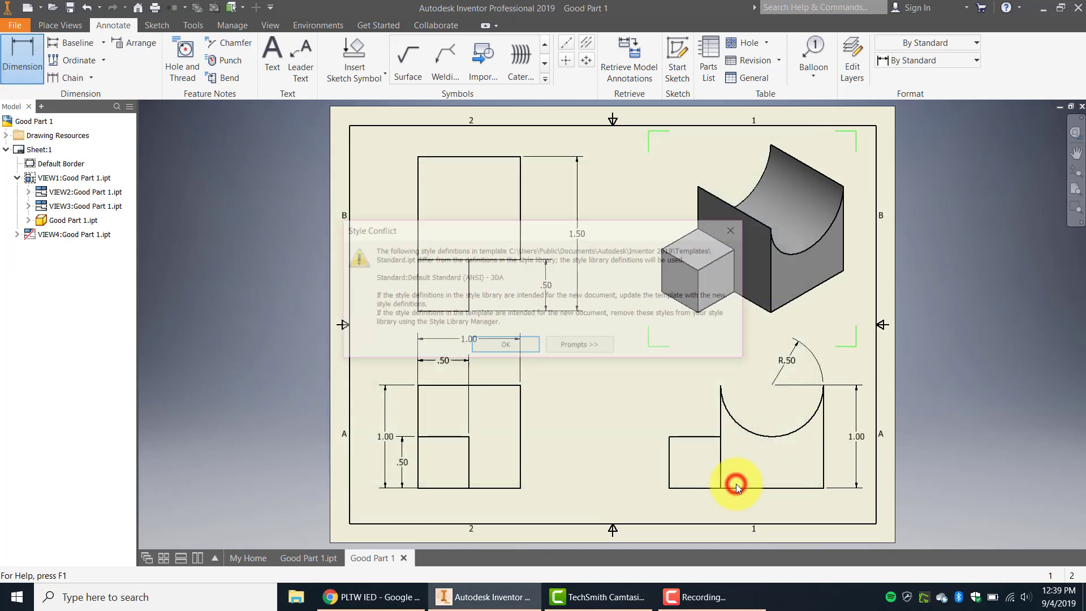
click(505, 346)
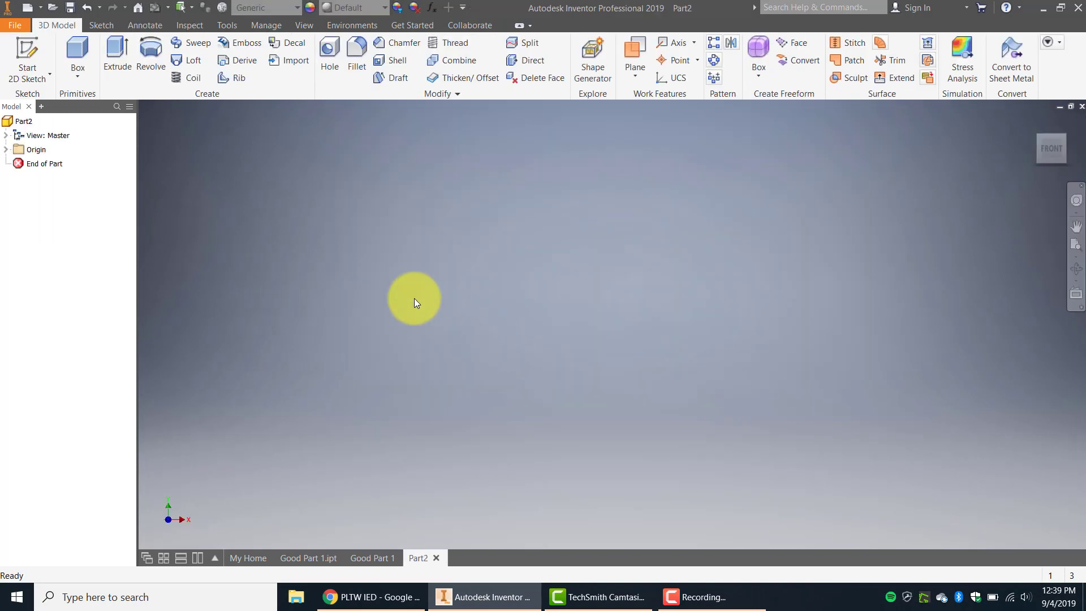
Step: Start a 2D sketch on the XY plane of the new part
click(31, 45)
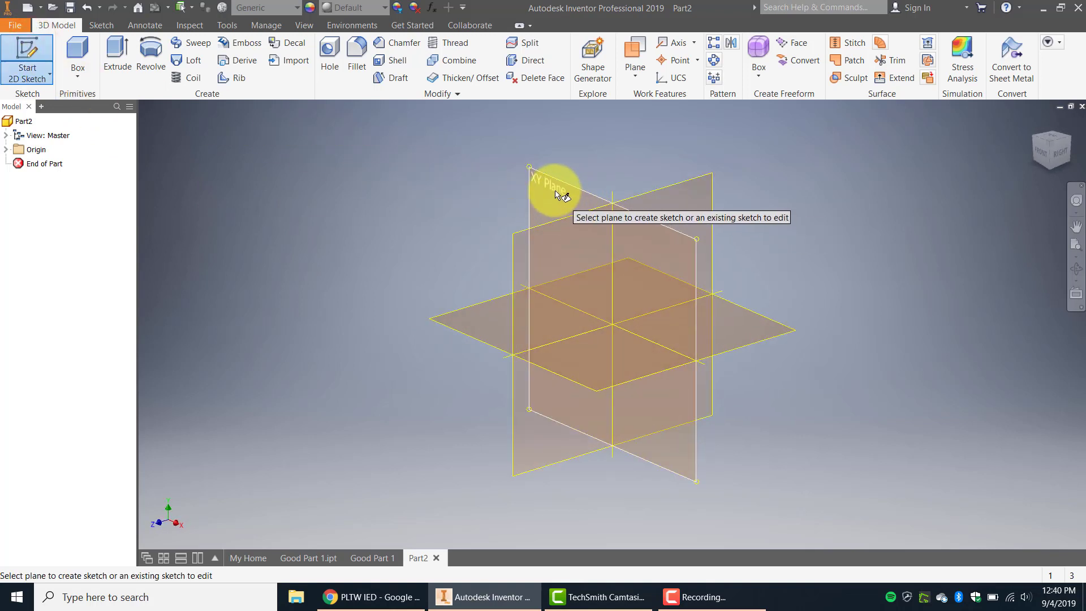
click(559, 190)
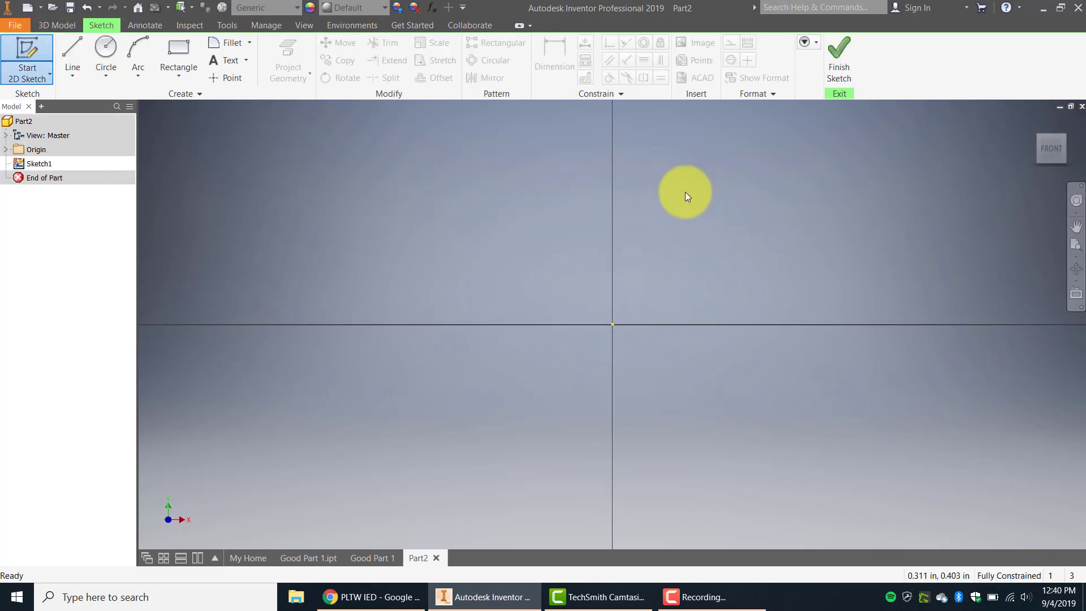
middle_drag(722, 203, 585, 285)
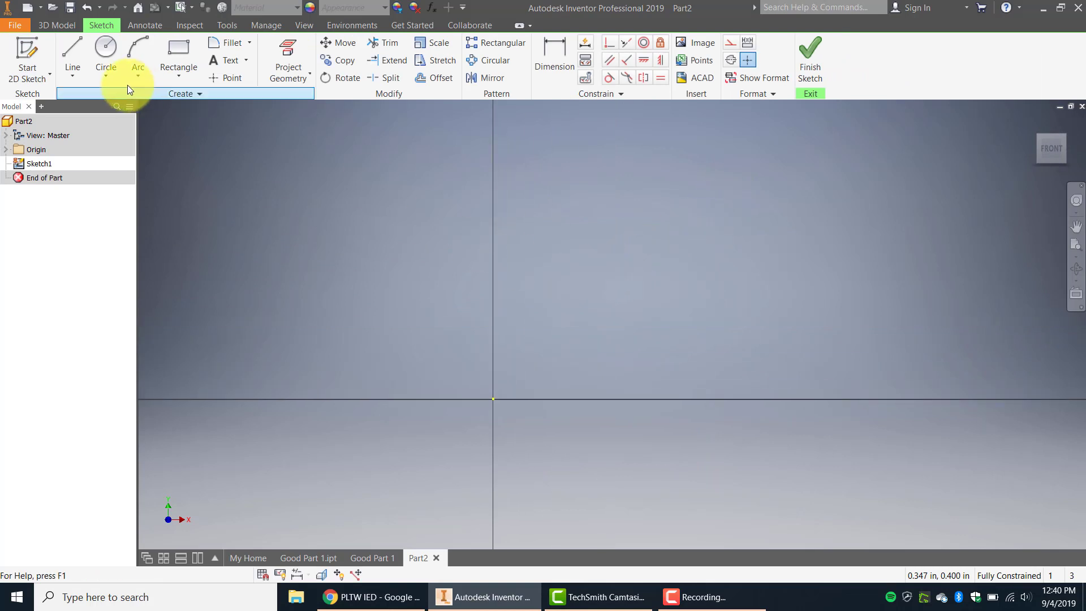
Step: Draw a horizontal line 1 in long with the Line tool, running right from the sketch origin
click(107, 50)
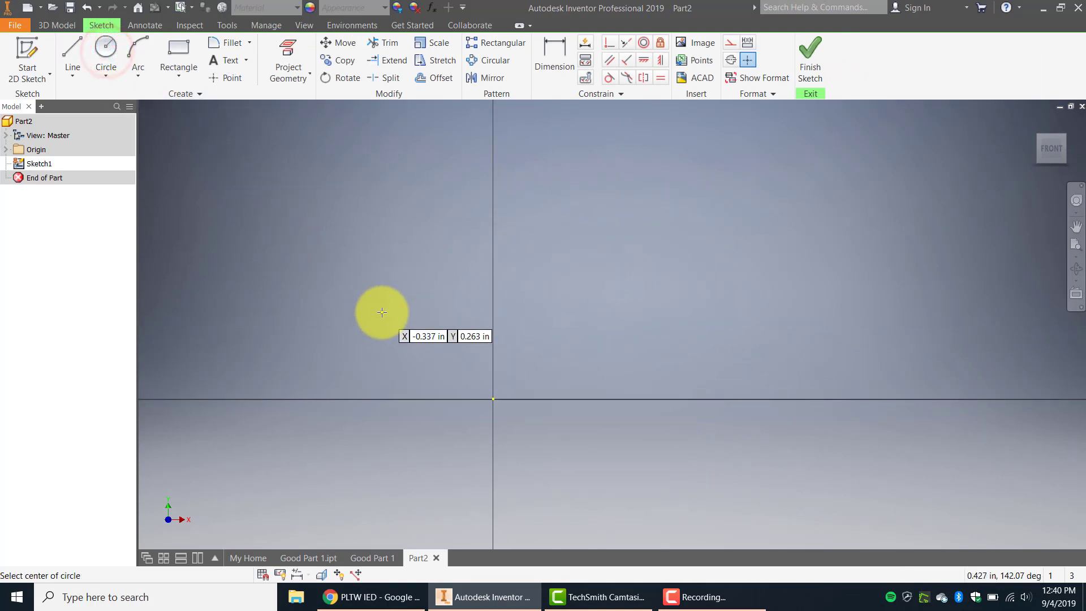
click(72, 48)
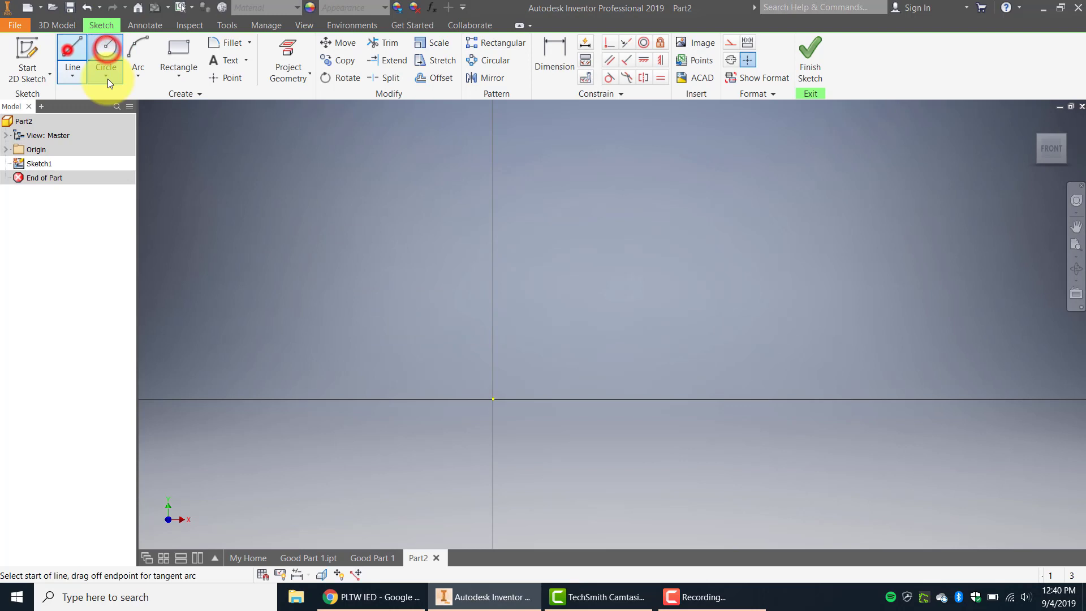
click(493, 400)
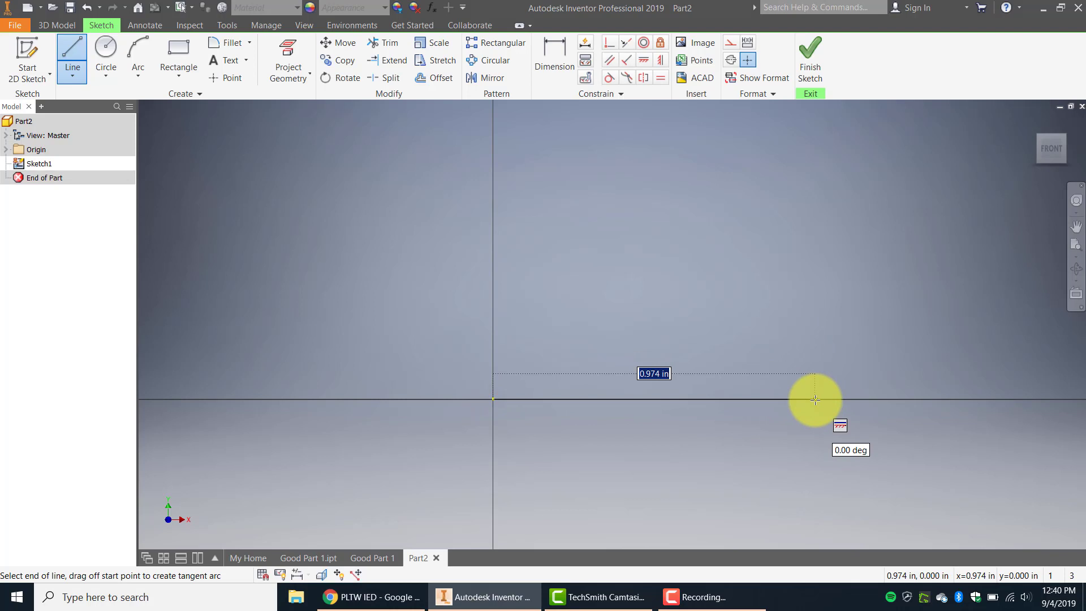
text(1)
key(Return)
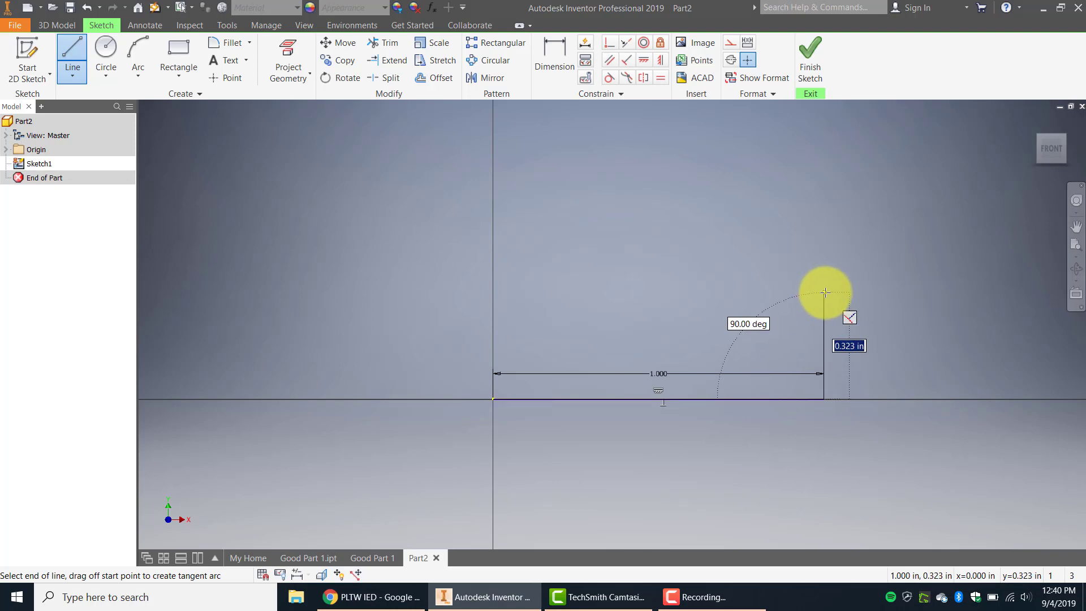
Step: Continue the profile from the base line's right end with two stair steps, each 0.25 in up and 0.25 in to the left
text(.25)
key(Return)
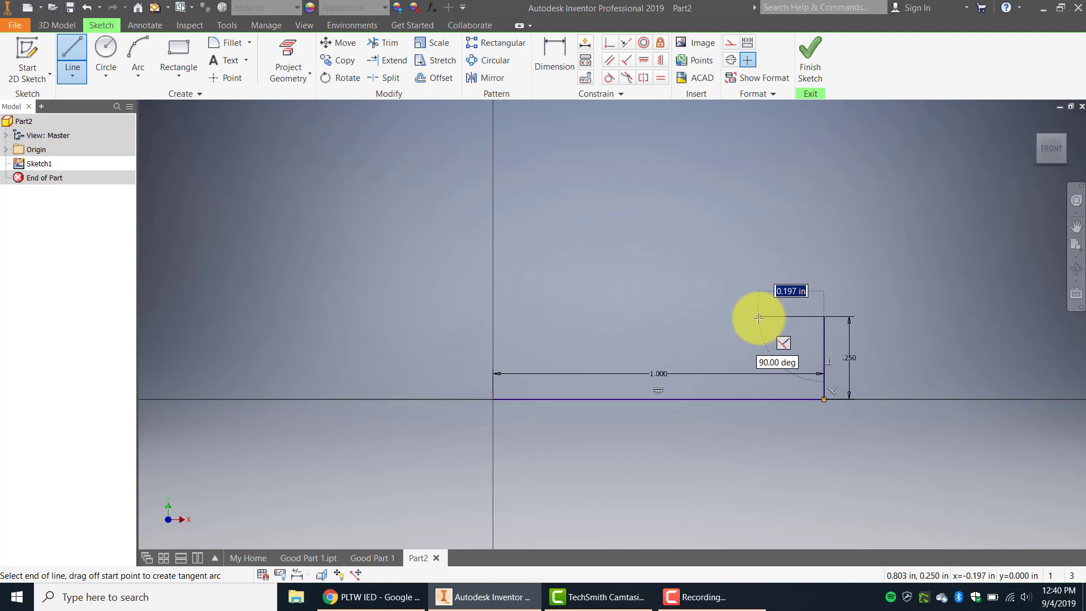
text(.25)
key(Return)
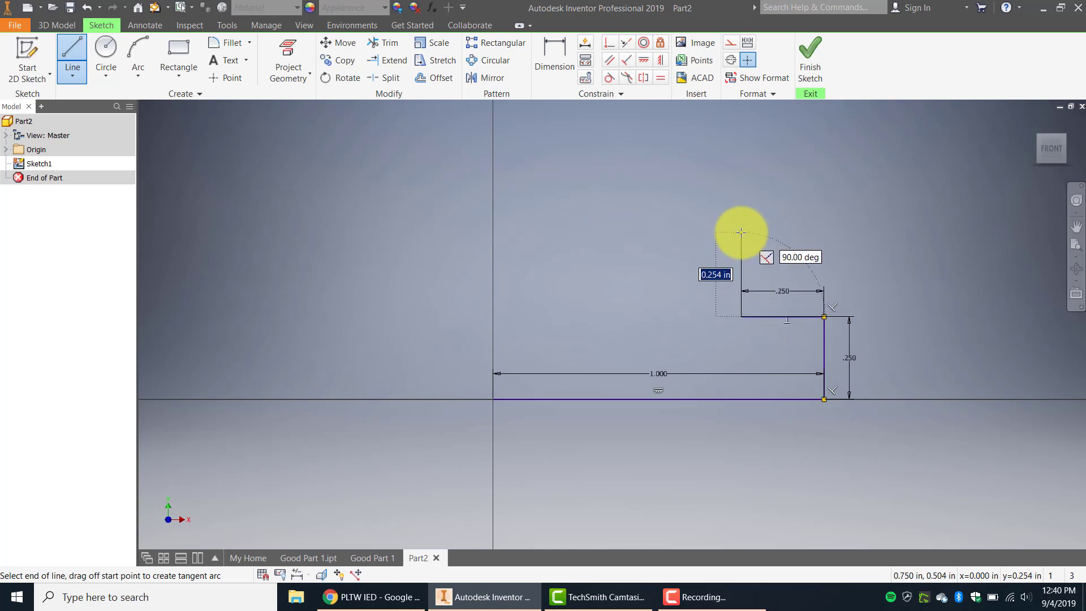
text(.25)
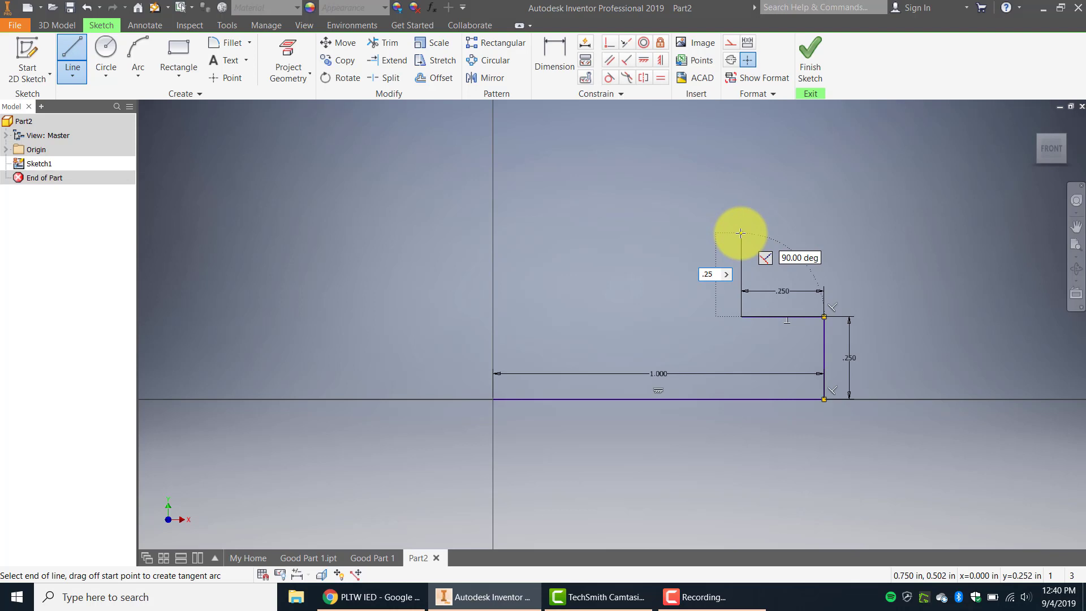
key(Return)
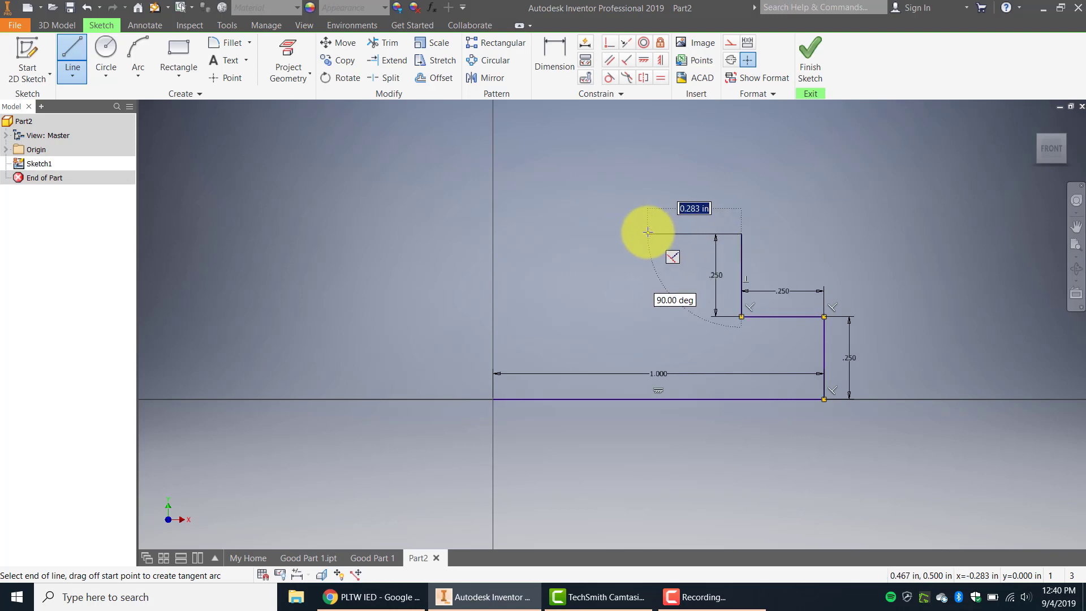
text(.)
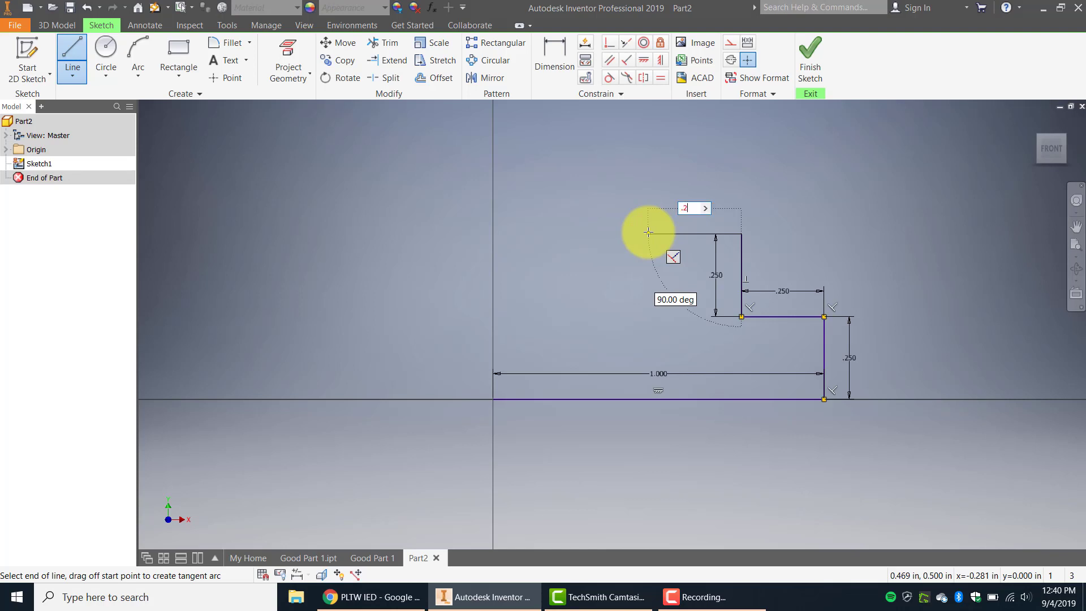
text(25)
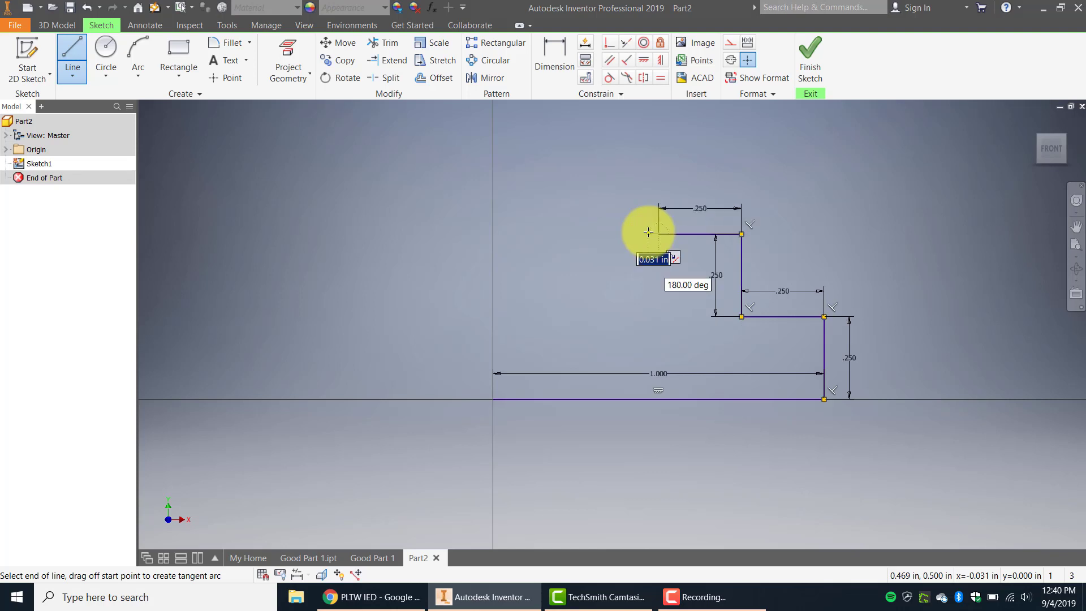
key(Return)
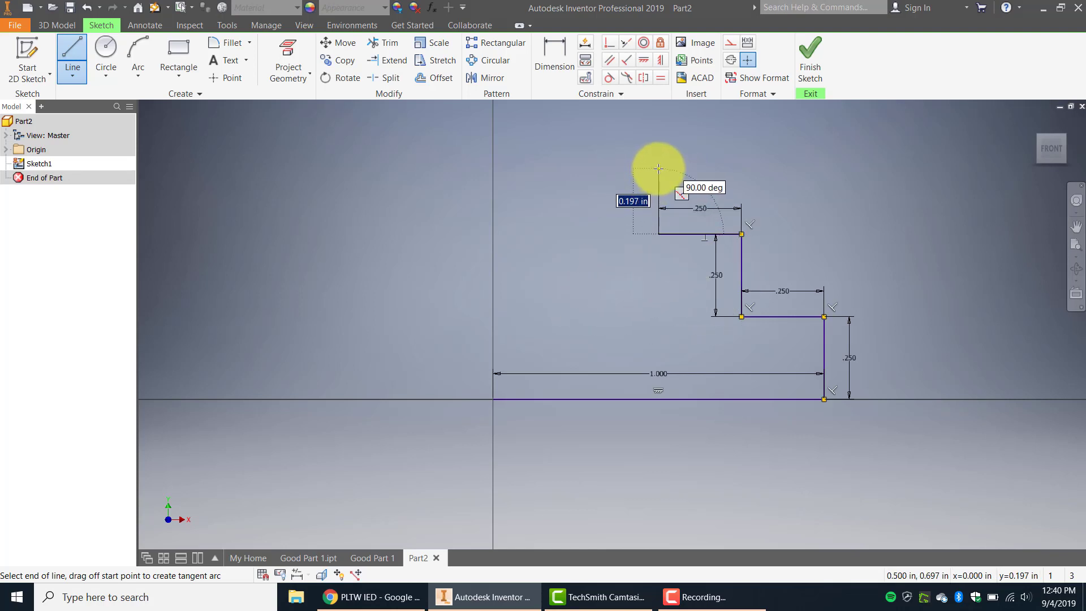
Step: Add a third stair step to the profile, 0.25 in up and 0.25 in to the left
text(.25)
key(Return)
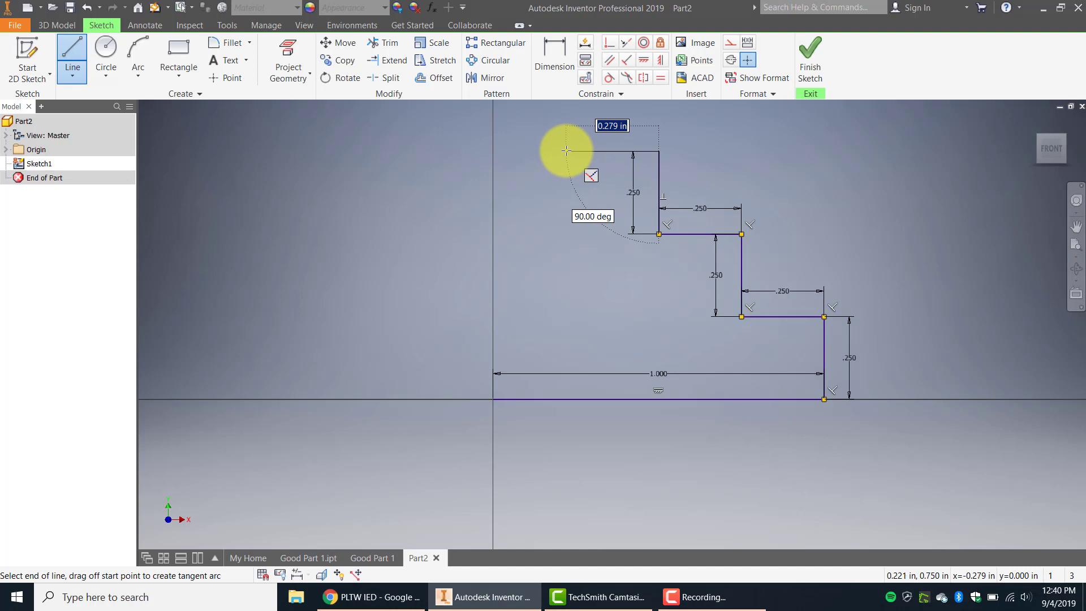
text(.25)
key(Return)
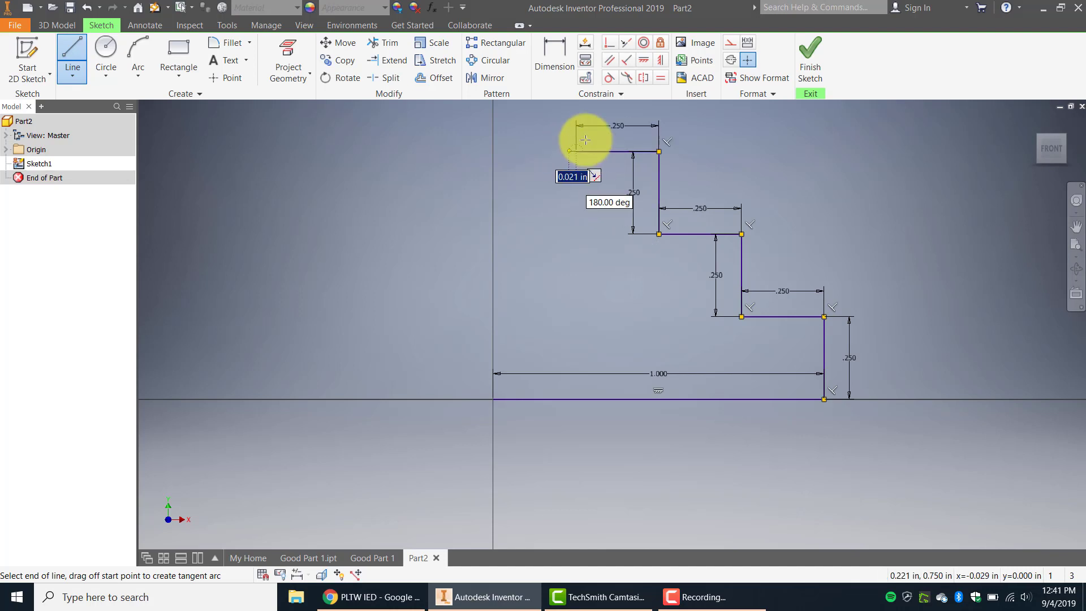
Step: Draw the fourth riser 0.25 in up, with a horizontal line from its upper end left to the vertical axis
middle_drag(554, 208, 573, 358)
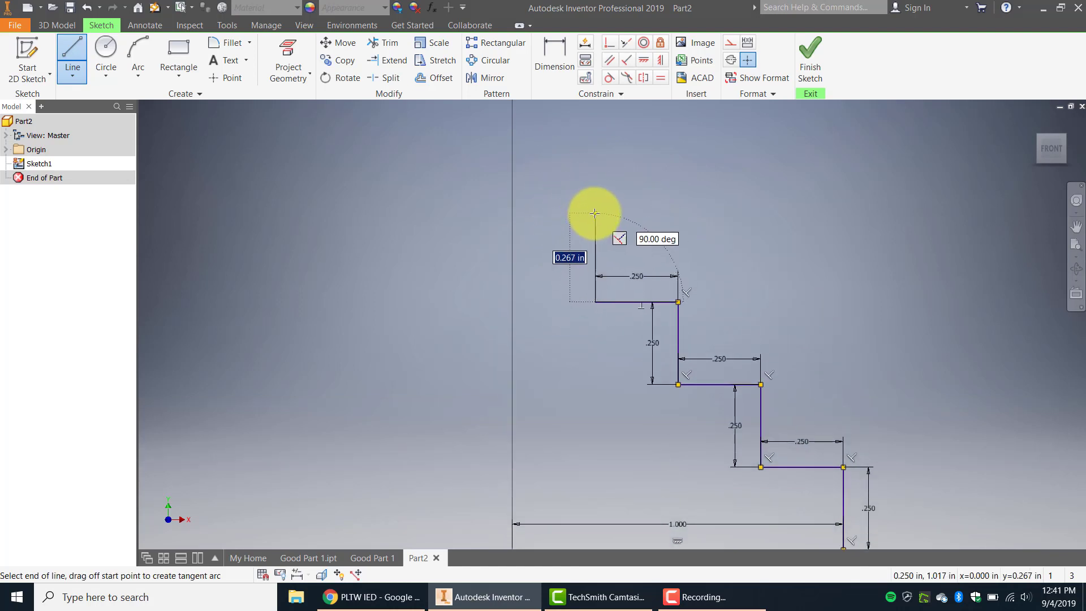
text(.250)
key(Return)
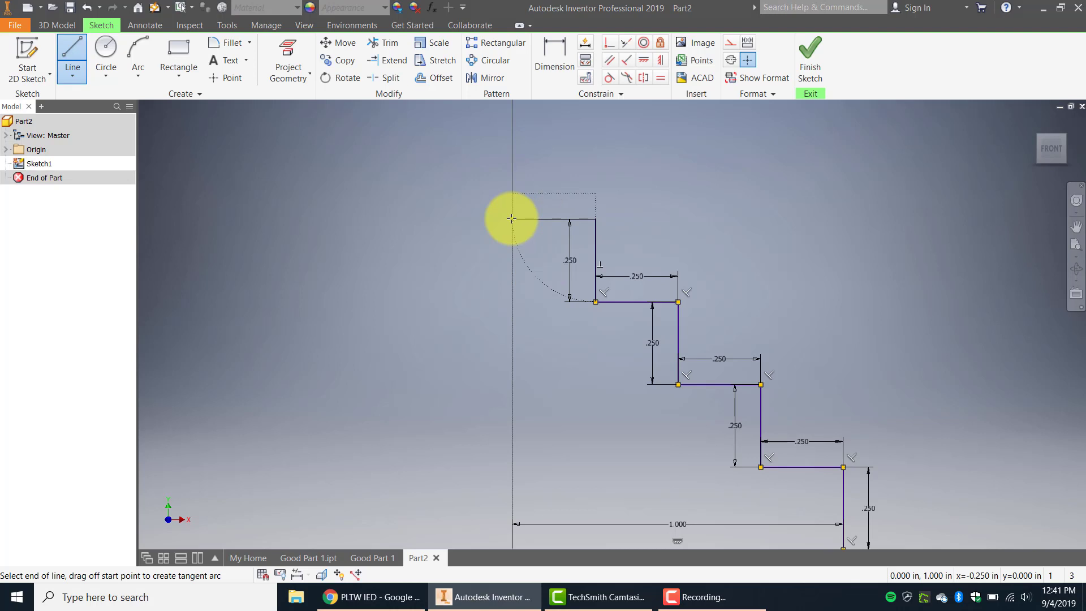
key(Escape)
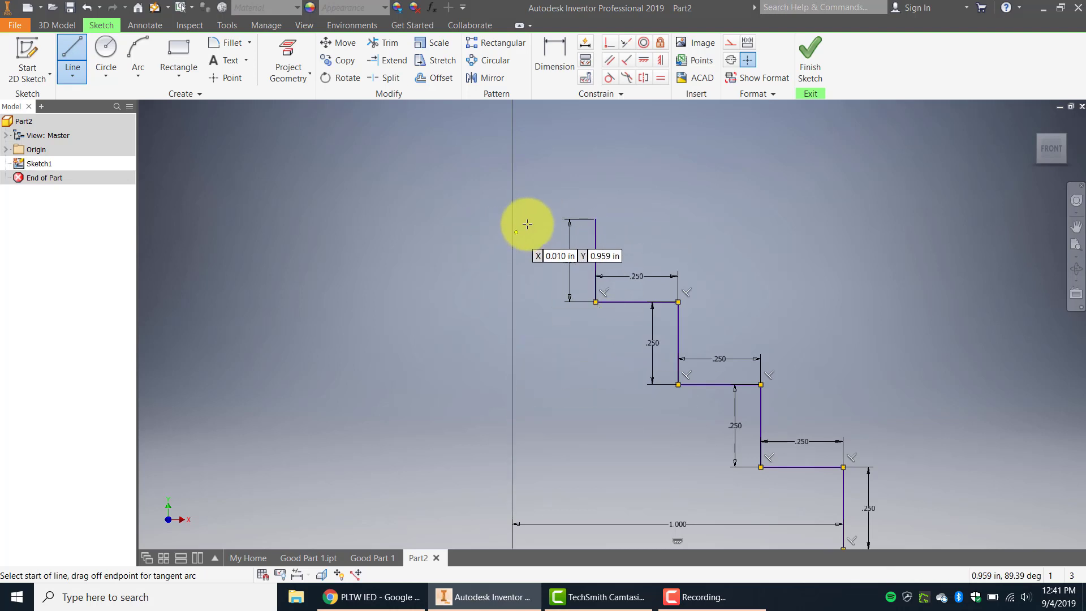
click(595, 220)
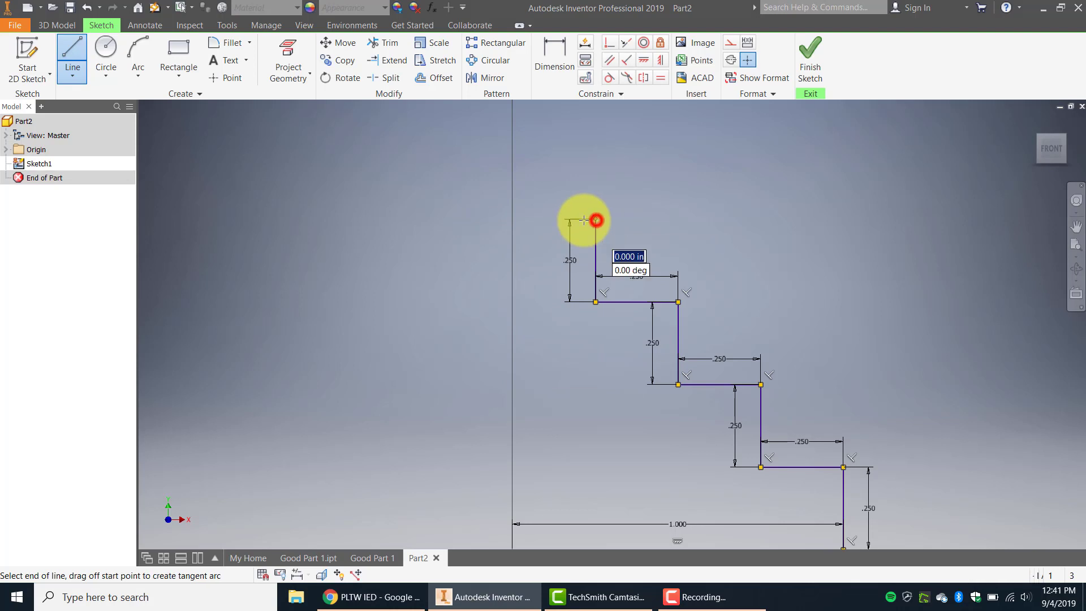
click(510, 220)
Step: Close the stair profile with a vertical line down to the sketch origin and end the Line tool
scroll(514, 354, up, 3)
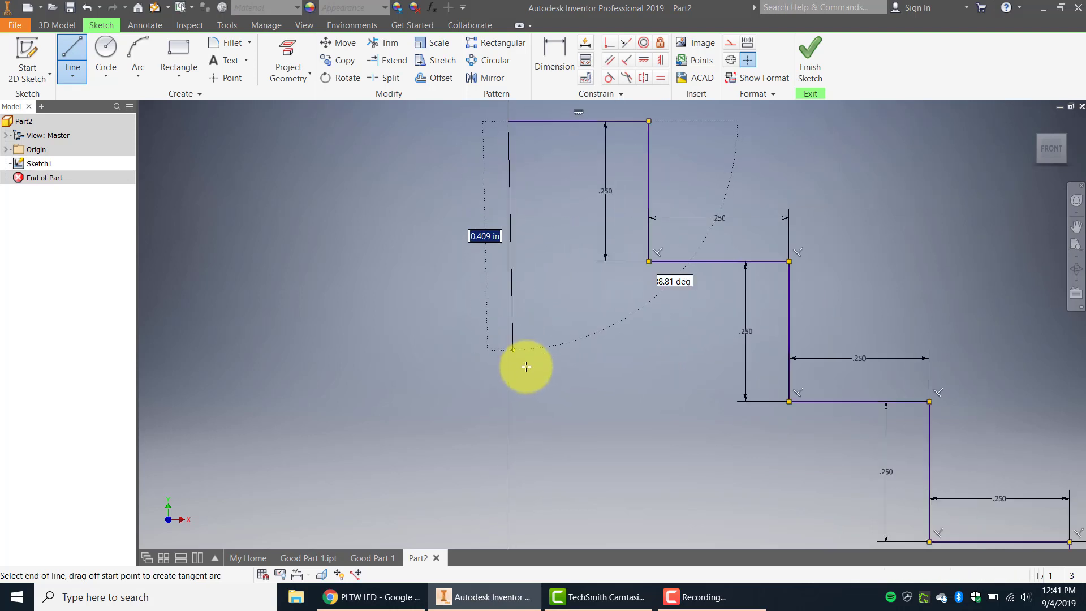
middle_drag(543, 388, 509, 242)
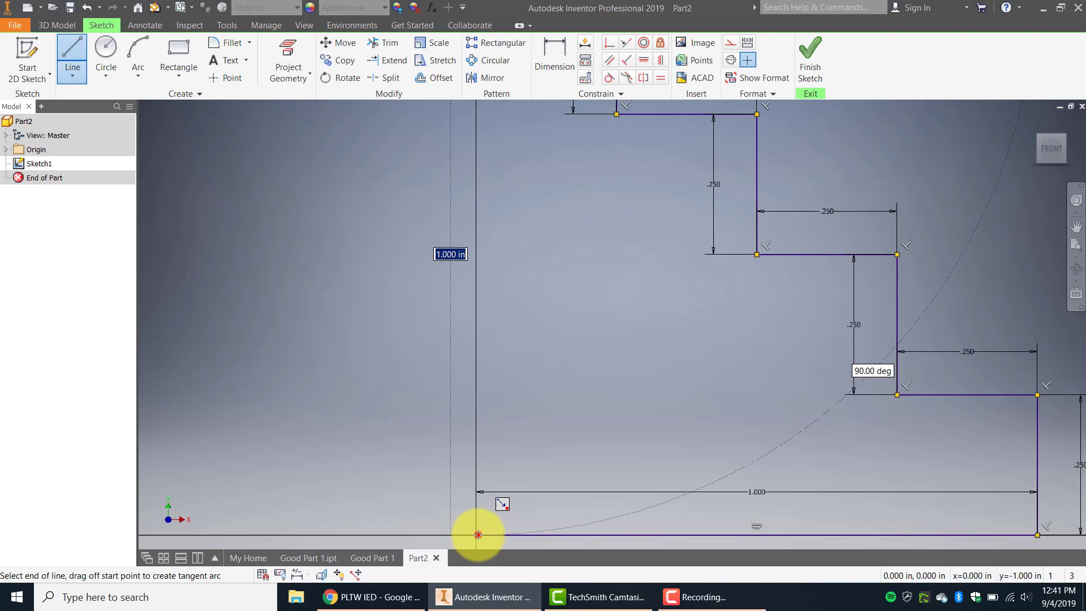
click(476, 534)
right_click(562, 343)
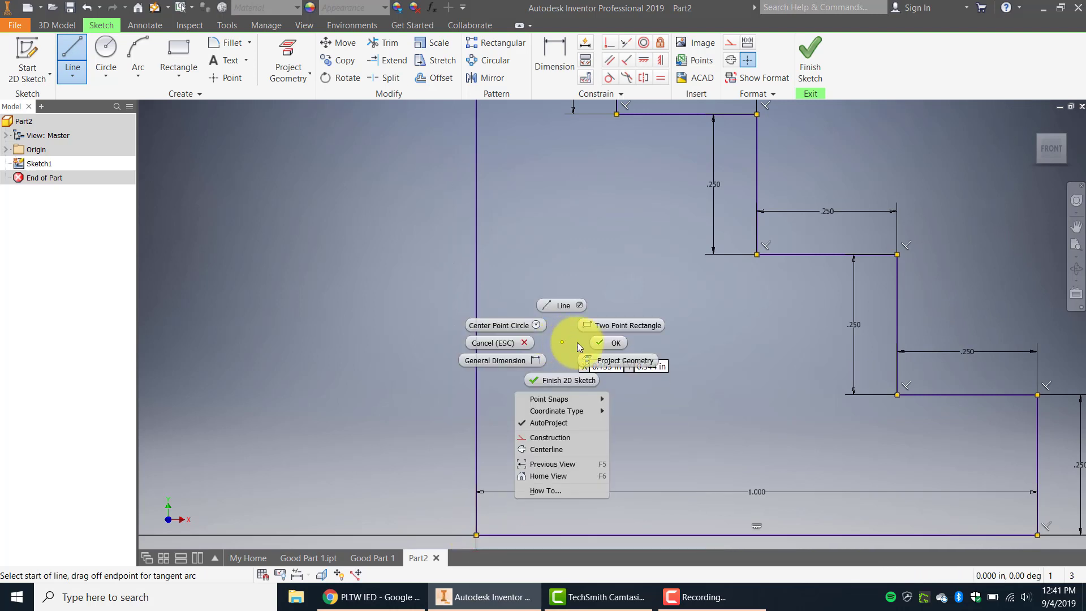
click(606, 341)
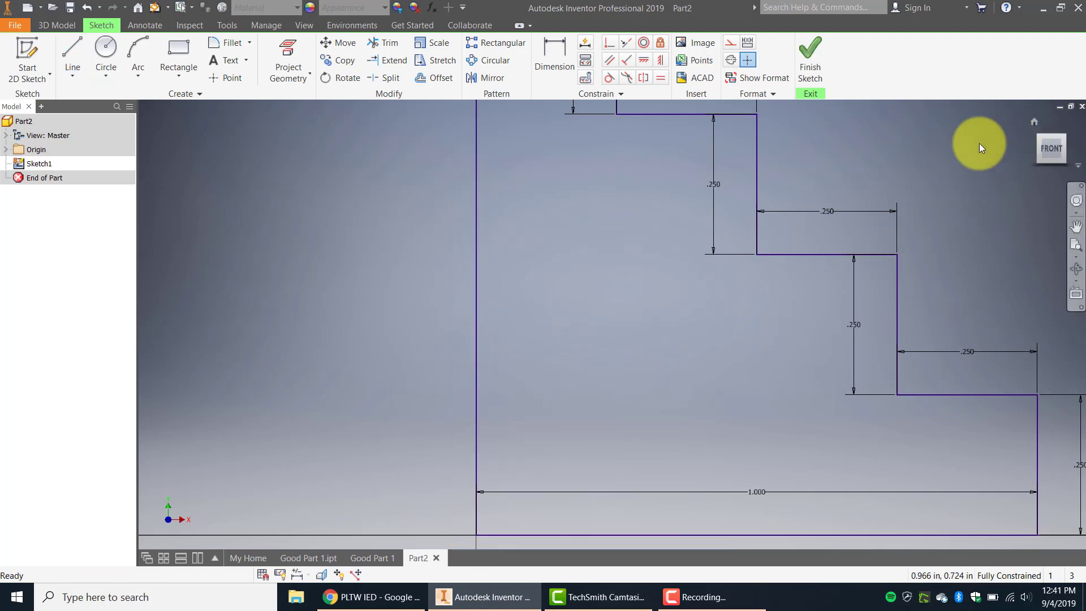
Step: Finish the sketch and extrude the stair profile 0.25 in
click(809, 57)
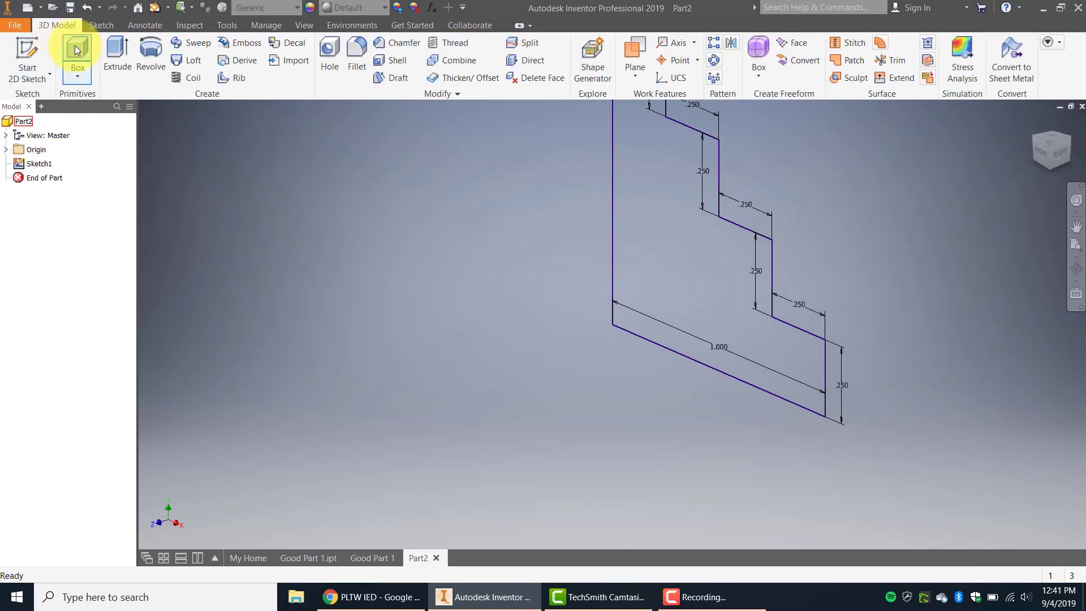
click(116, 51)
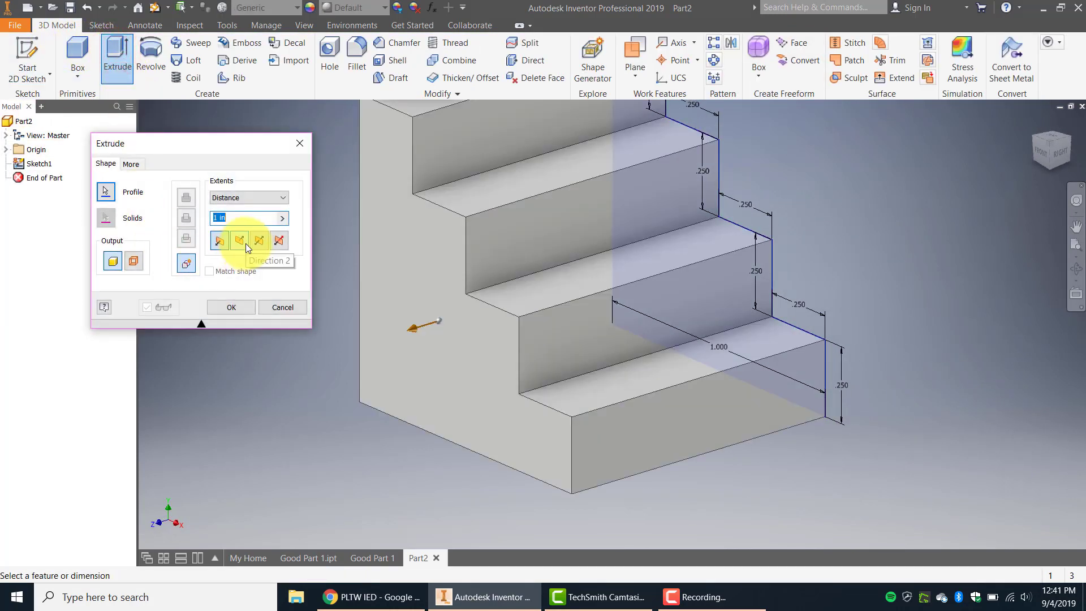
text(.25)
key(Return)
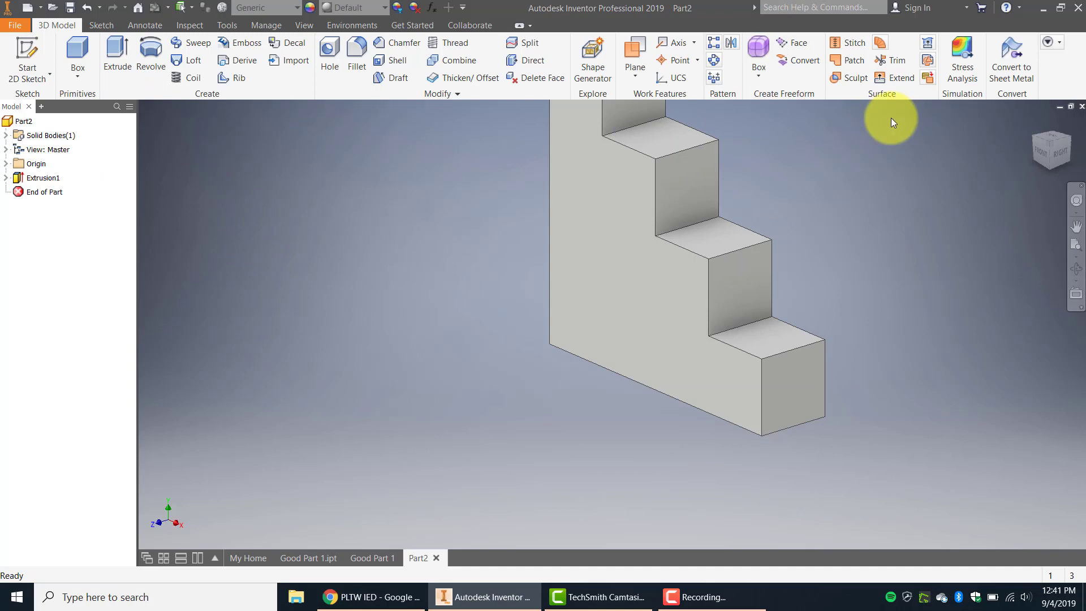
Step: Start a sketch on the stair's front face and draw a 0.5 by 0.5 in rectangle from the origin corner
click(39, 52)
click(628, 295)
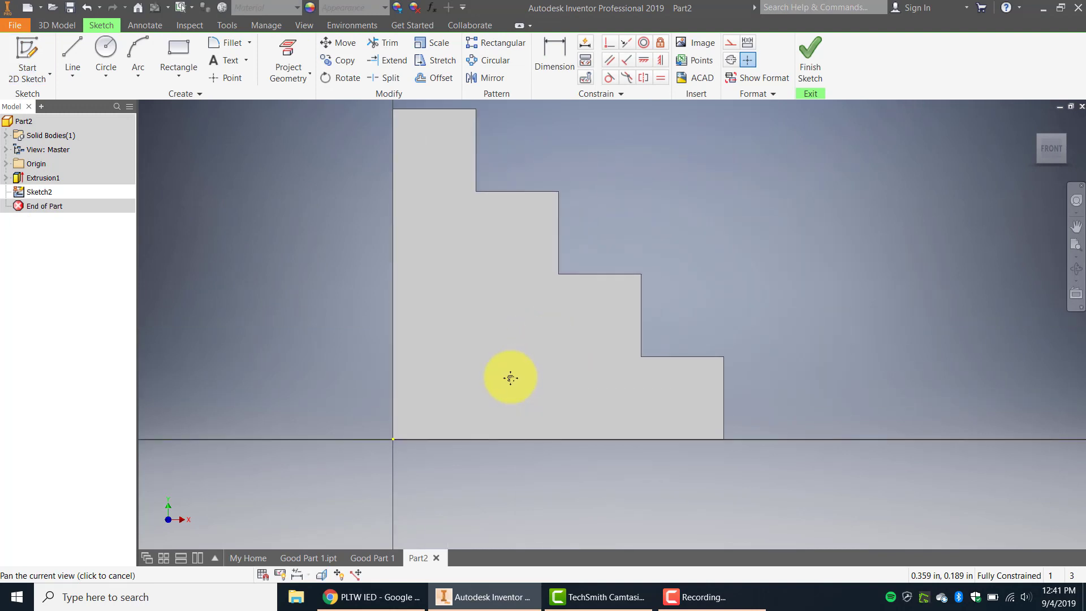
click(178, 48)
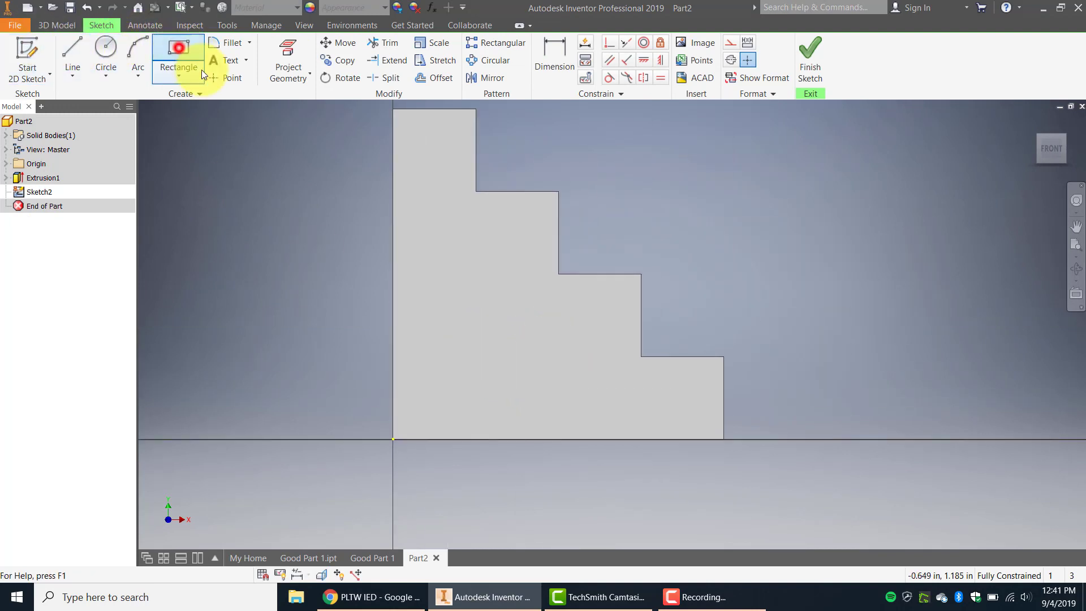
click(394, 439)
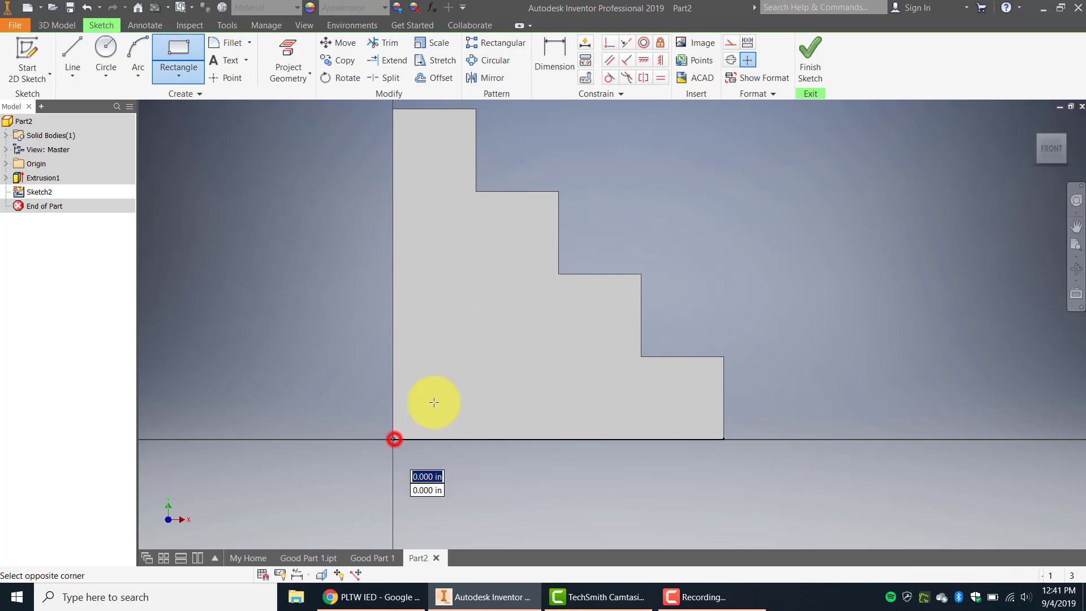
text(.5)
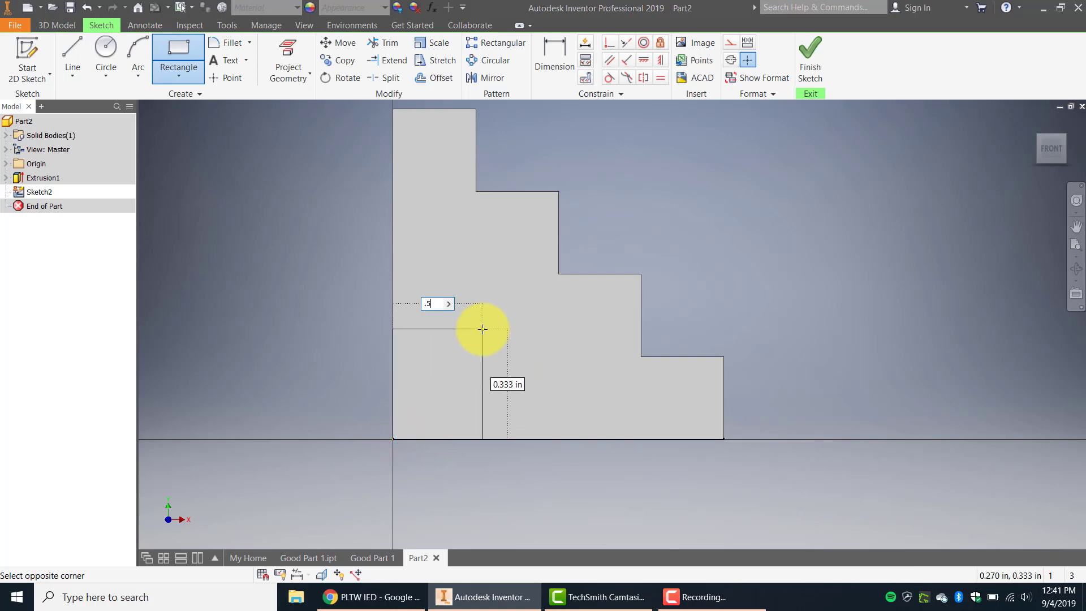
key(Tab)
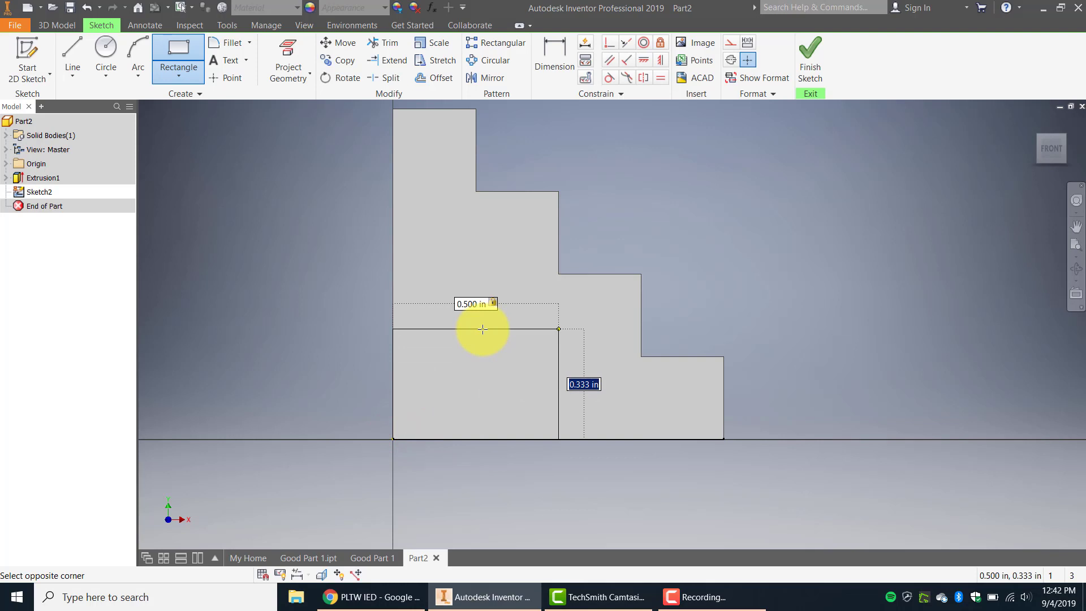
text(.5)
key(Return)
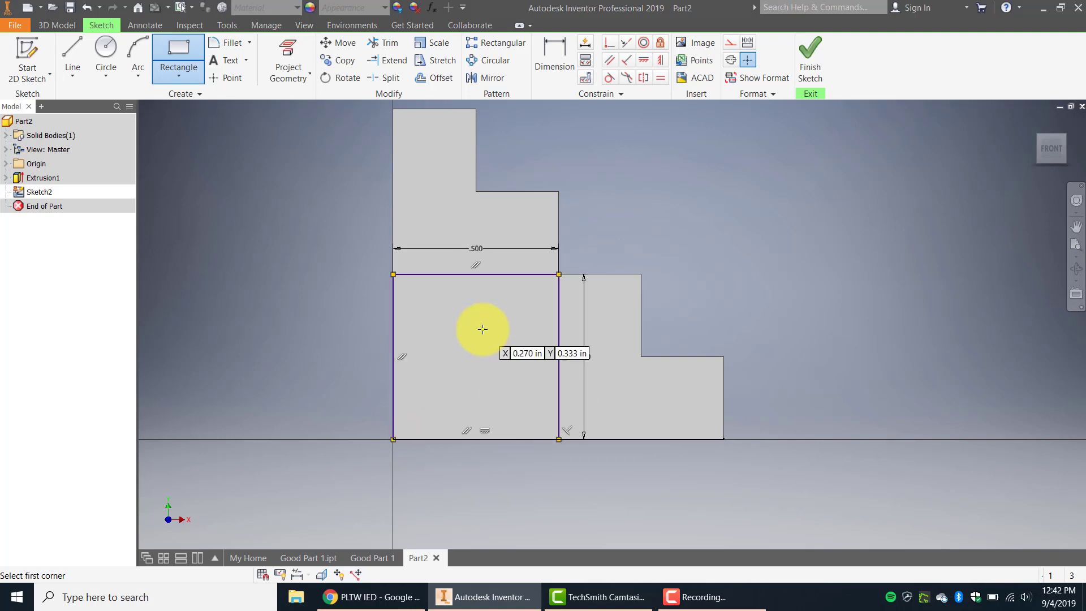
Step: Finish the sketch and extrude the square 0.25 in outward from the front face as a joined block
click(817, 65)
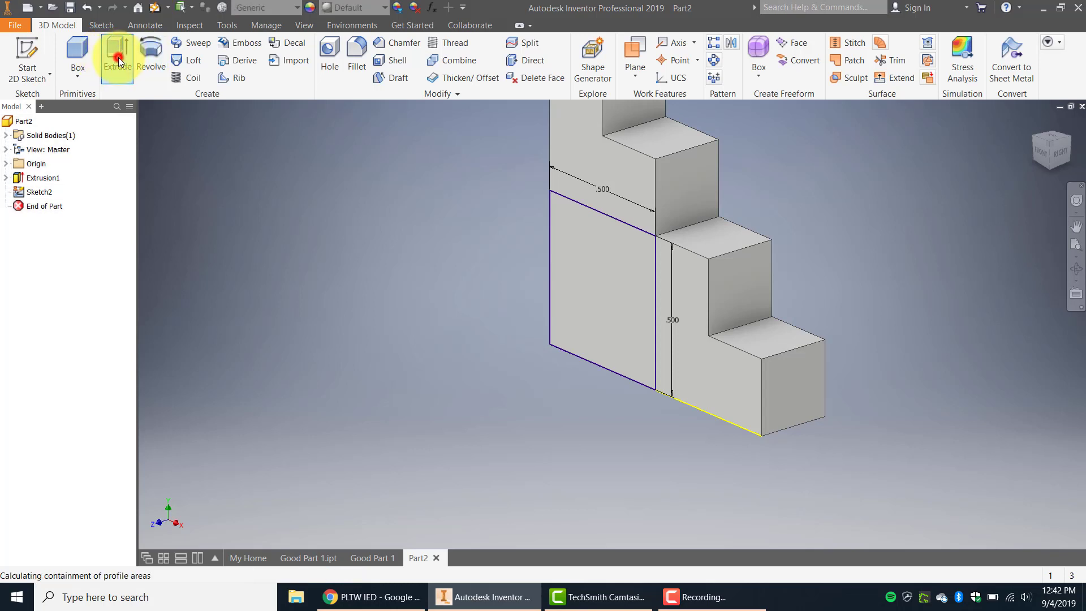
click(120, 59)
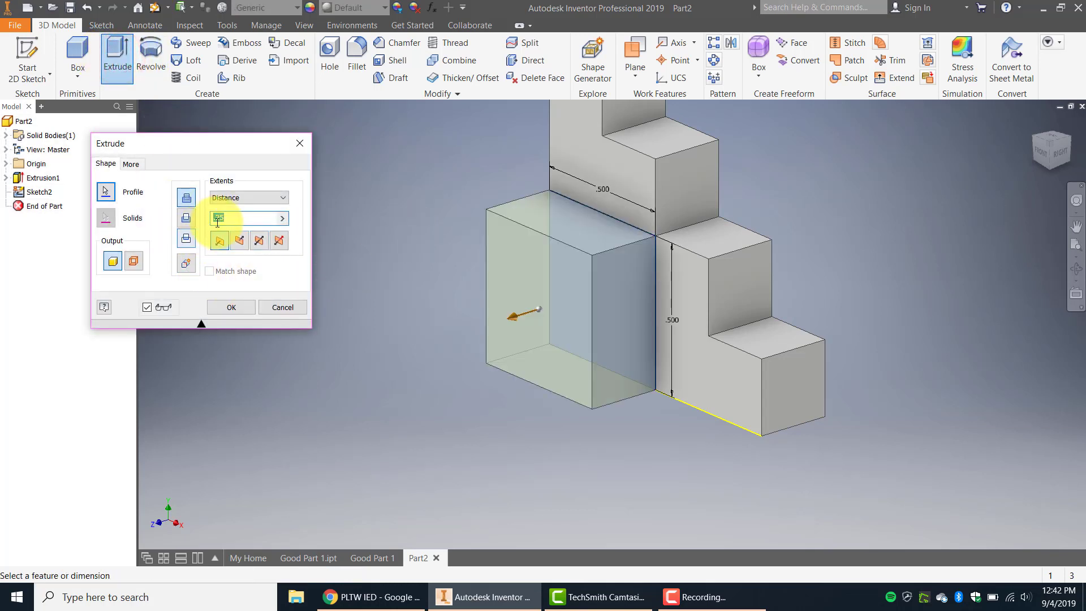
click(236, 307)
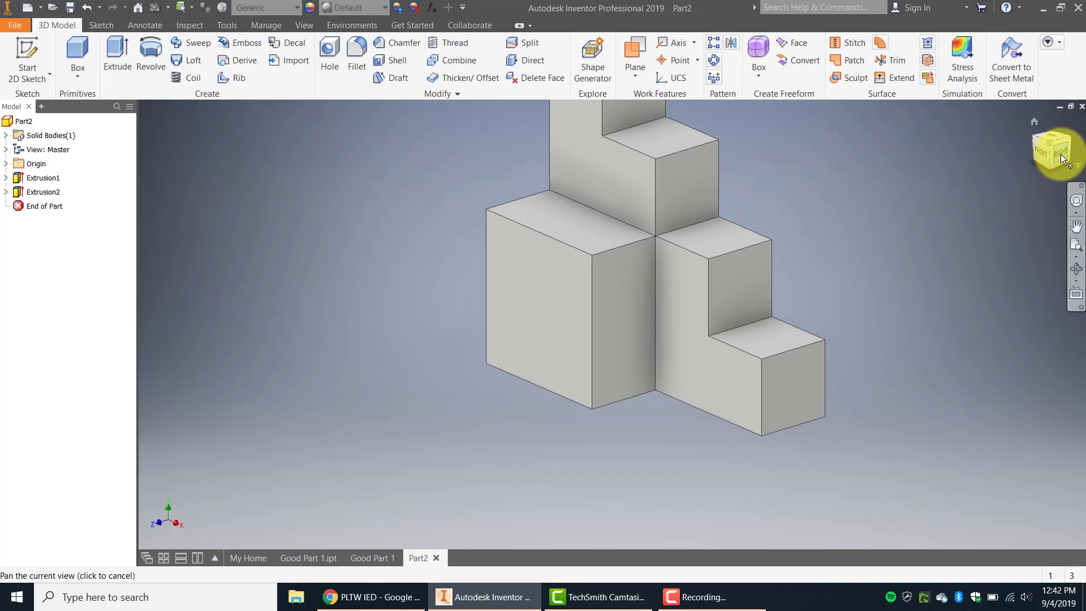
Step: Start a sketch on the stair's back face and draw a 0.5 by 0.5 in rectangle from the origin corner
mouse_move(1022, 171)
mouse_down()
mouse_move(1016, 159)
mouse_move(790, 165)
mouse_move(706, 196)
mouse_up()
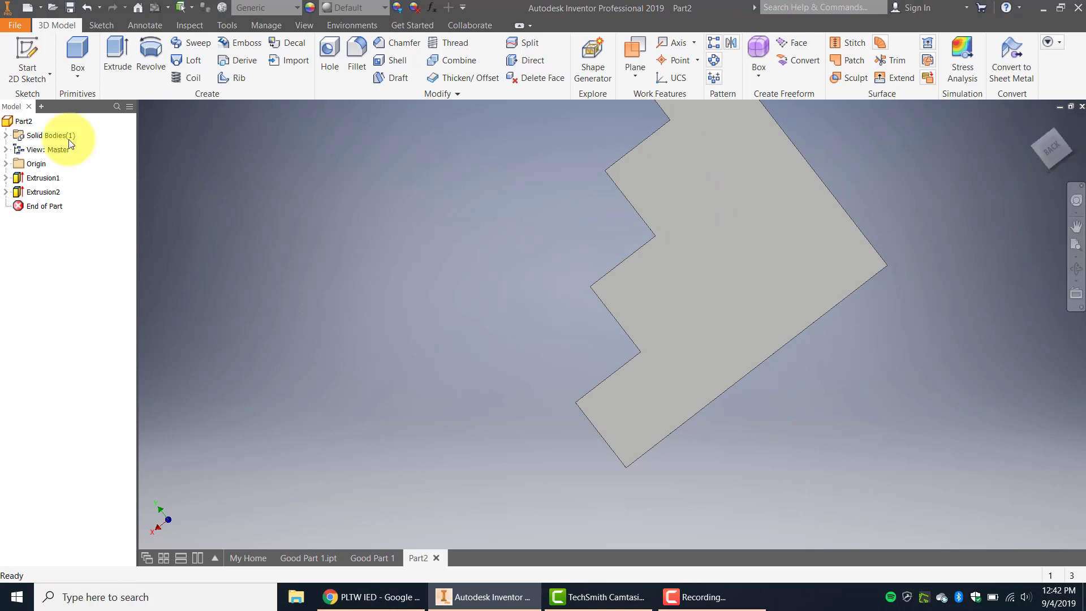
click(25, 51)
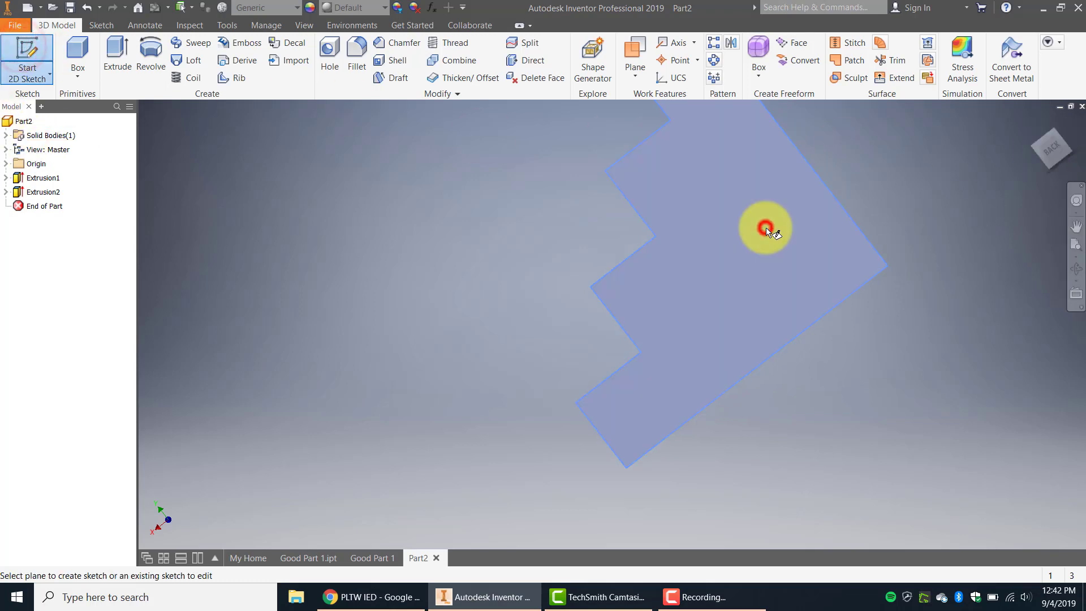
click(765, 227)
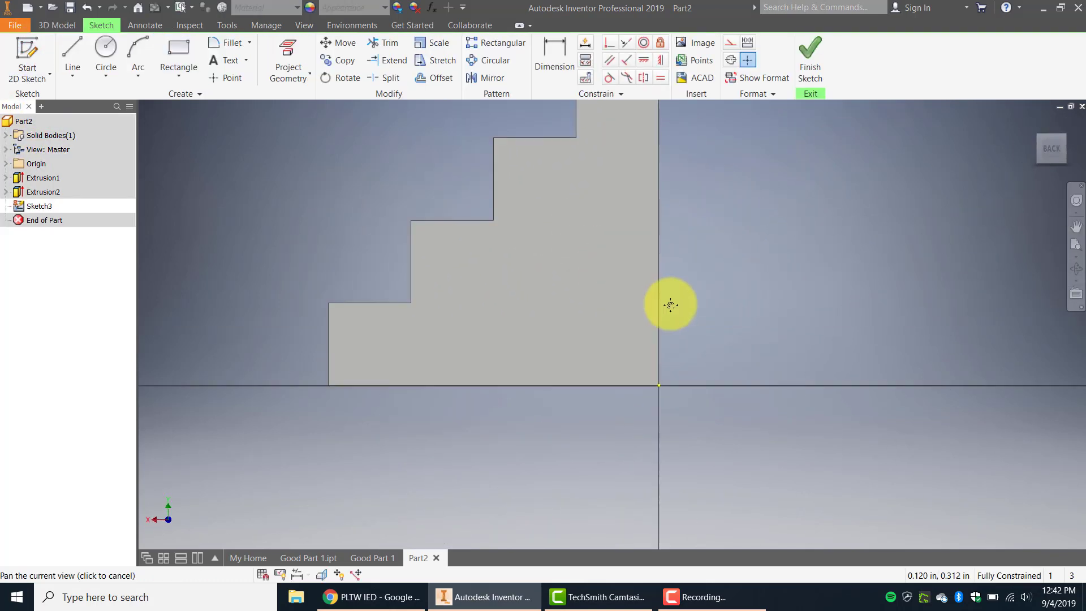
click(178, 53)
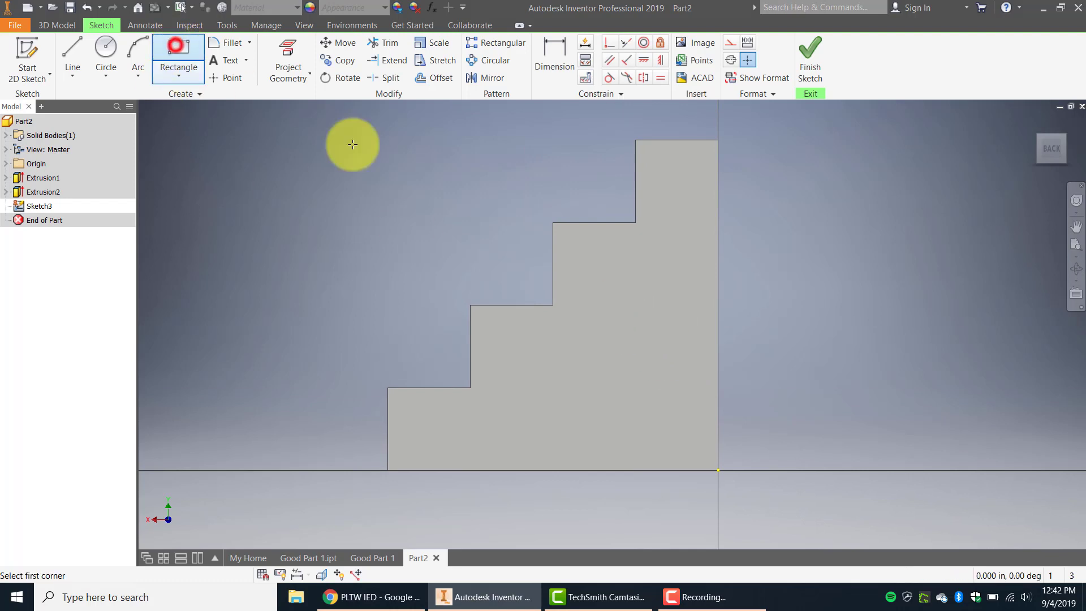
click(719, 470)
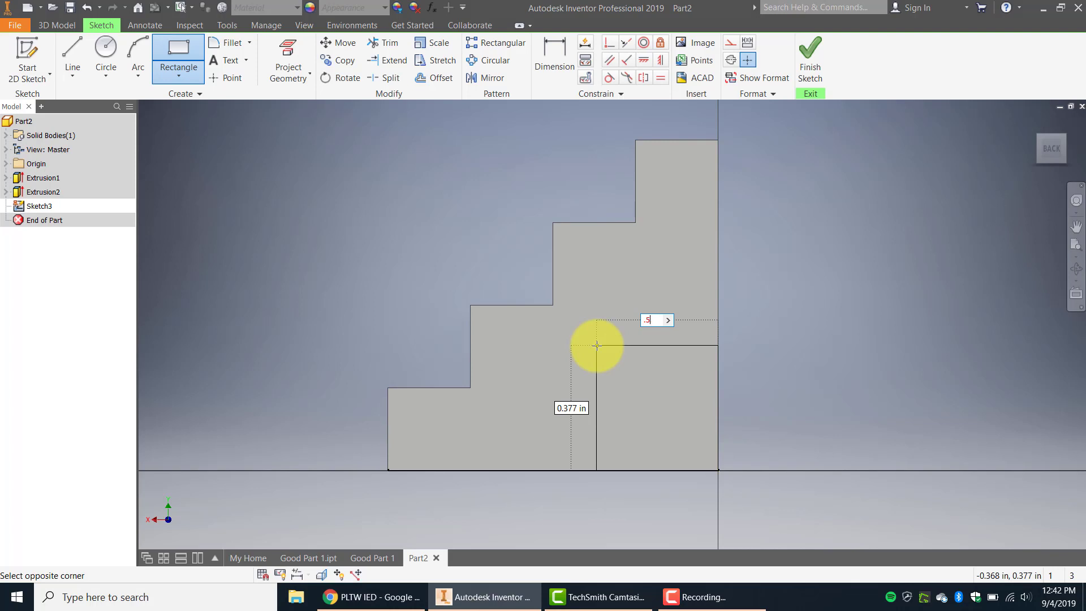
text(.5)
key(Tab)
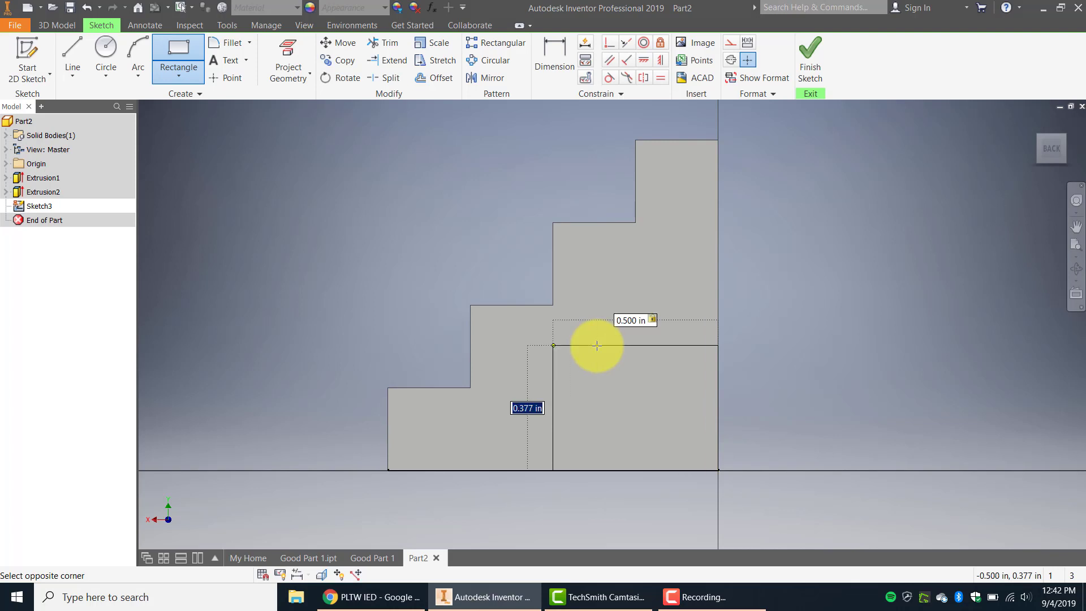
text(.5)
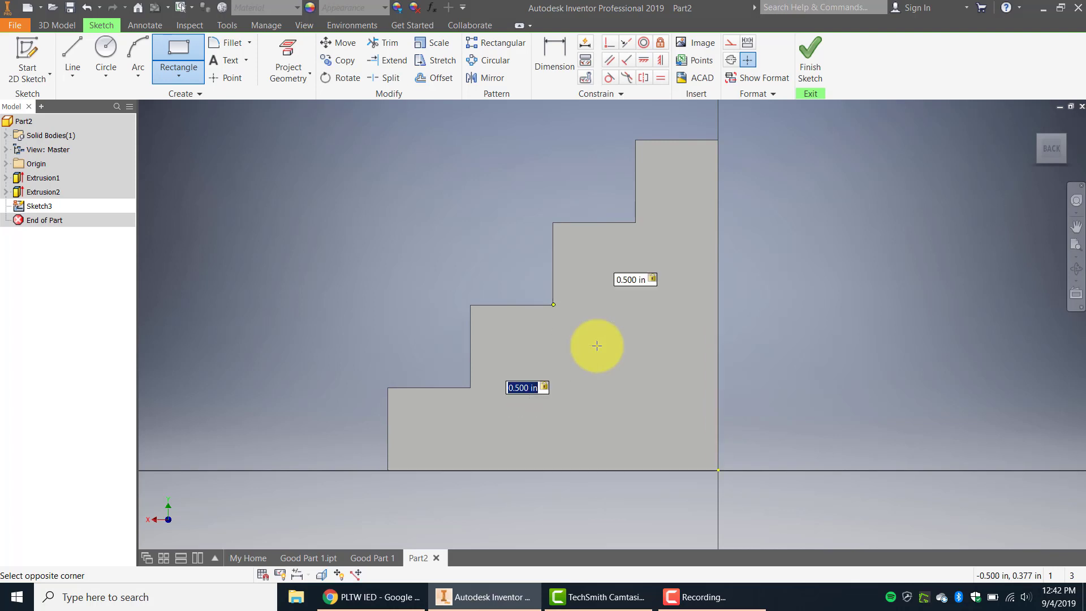
key(Return)
Step: Finish the sketch and cut the back-face square 0.25 in into the part using Extrude with Direction 2
click(810, 57)
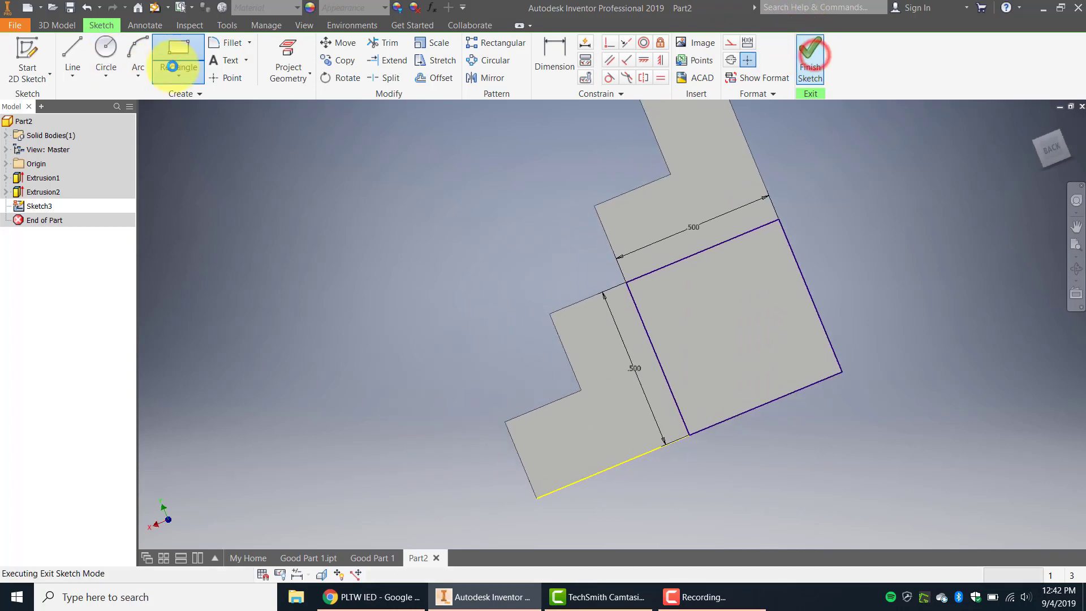
click(112, 58)
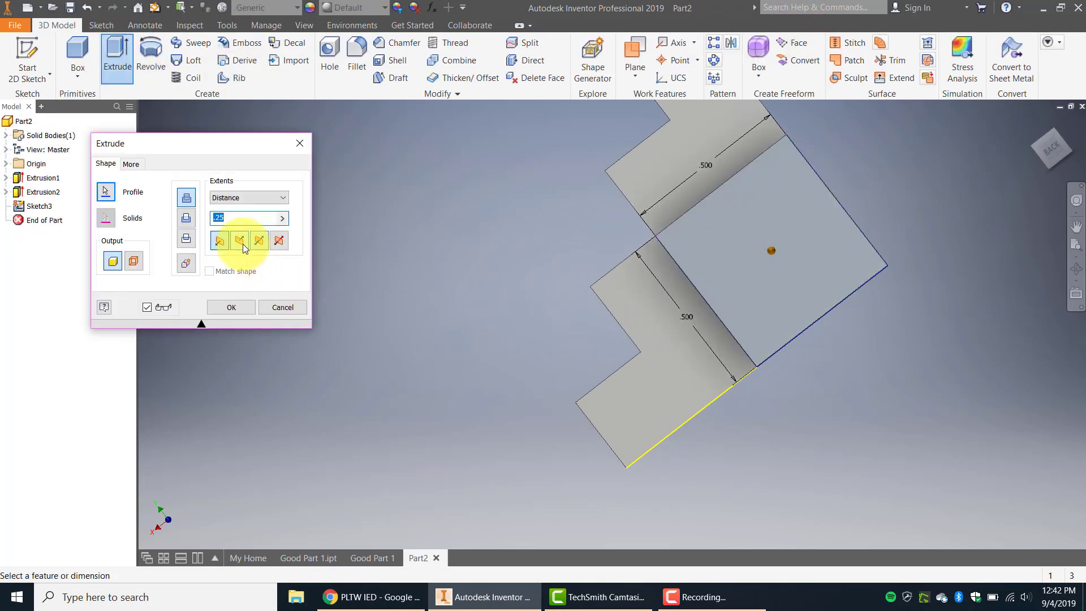
click(242, 243)
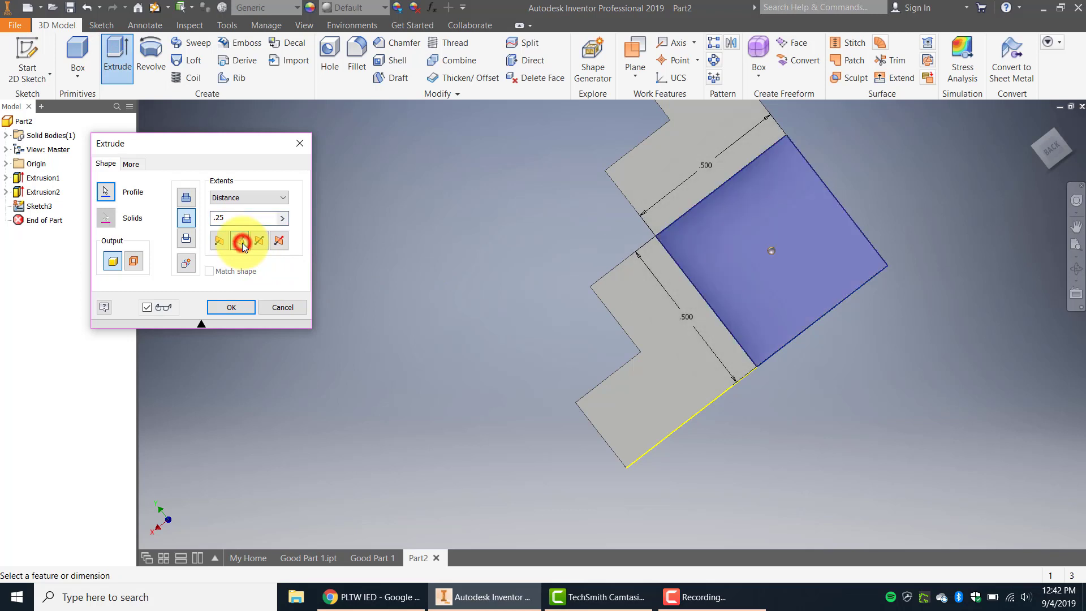
click(238, 308)
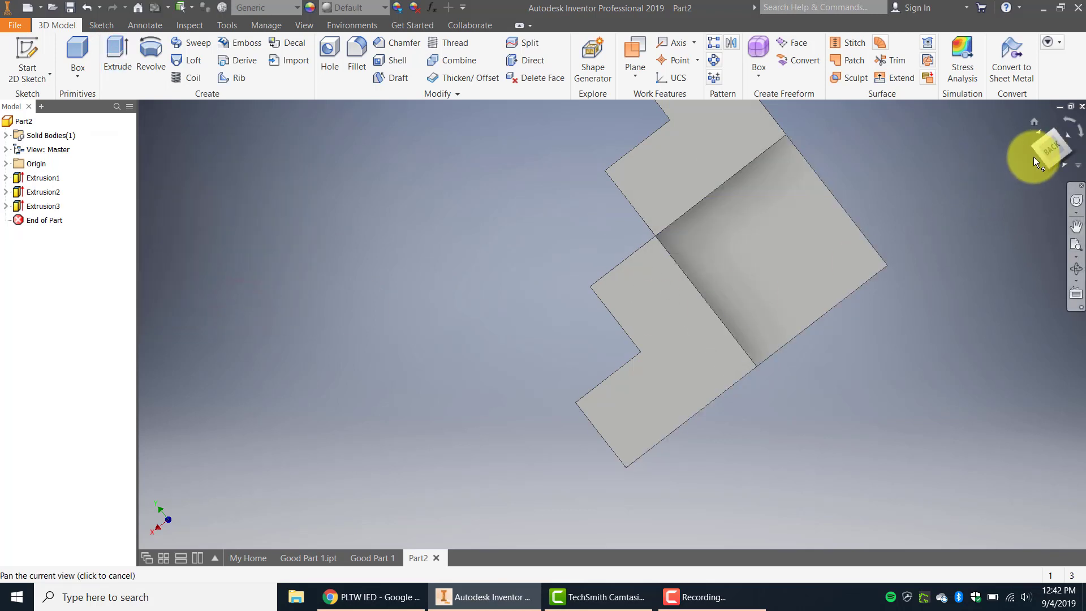
mouse_move(1046, 151)
mouse_down()
mouse_move(241, 150)
mouse_move(640, 145)
mouse_move(586, 149)
mouse_move(589, 543)
mouse_move(660, 92)
mouse_move(706, 169)
mouse_move(393, 145)
mouse_move(146, 174)
mouse_move(636, 342)
mouse_up()
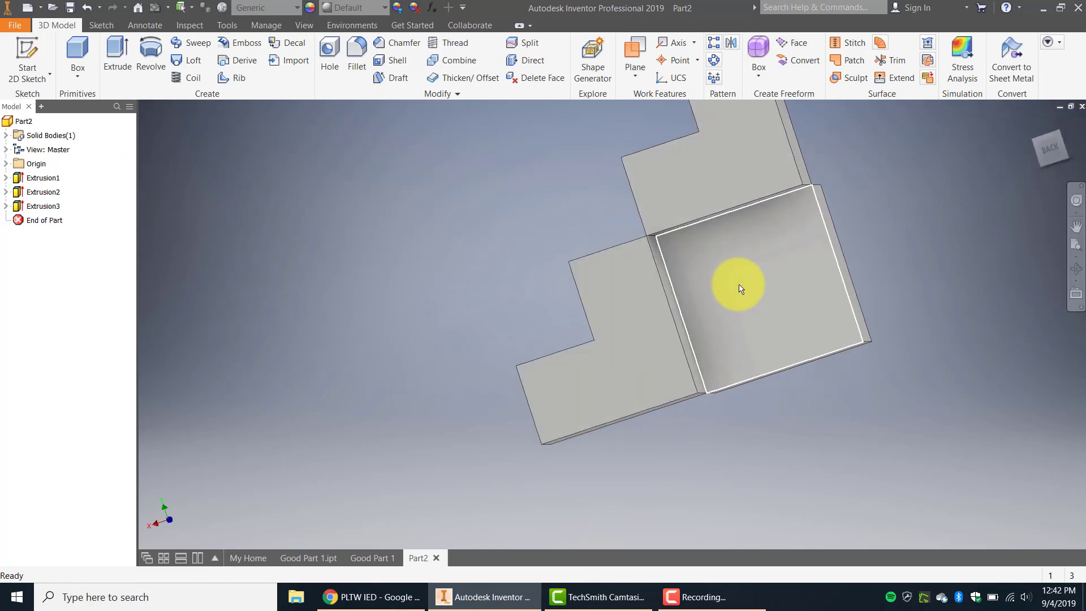
click(1050, 148)
mouse_move(1005, 157)
mouse_down()
mouse_move(781, 169)
mouse_move(577, 214)
mouse_move(543, 245)
mouse_move(795, 233)
mouse_move(544, 232)
mouse_up()
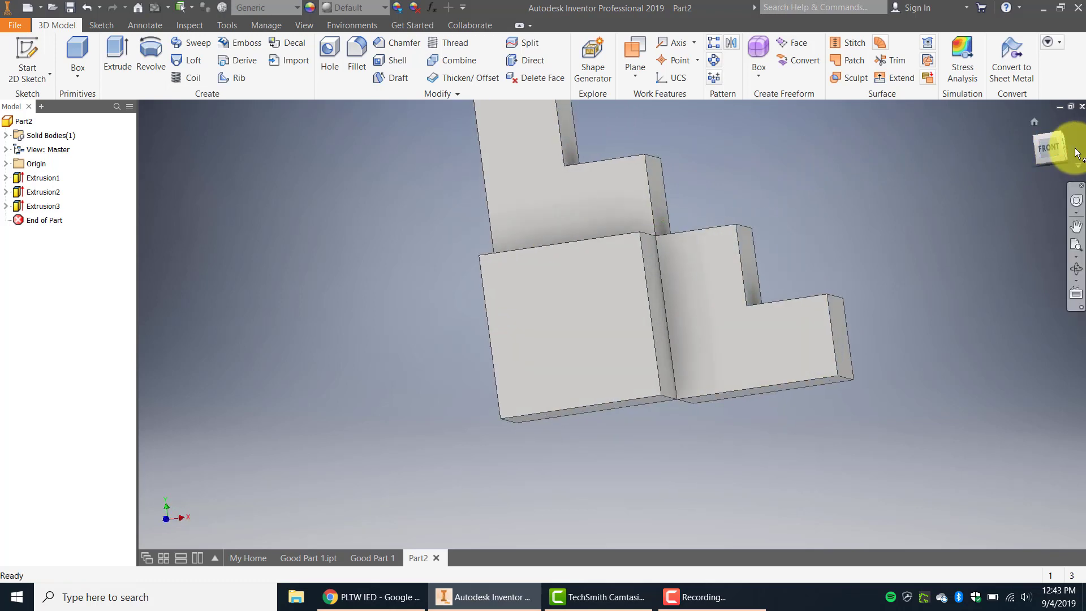
Step: Save the part in the Documents folder as good part 2, accepting the location outside the active project
drag(890, 172, 863, 255)
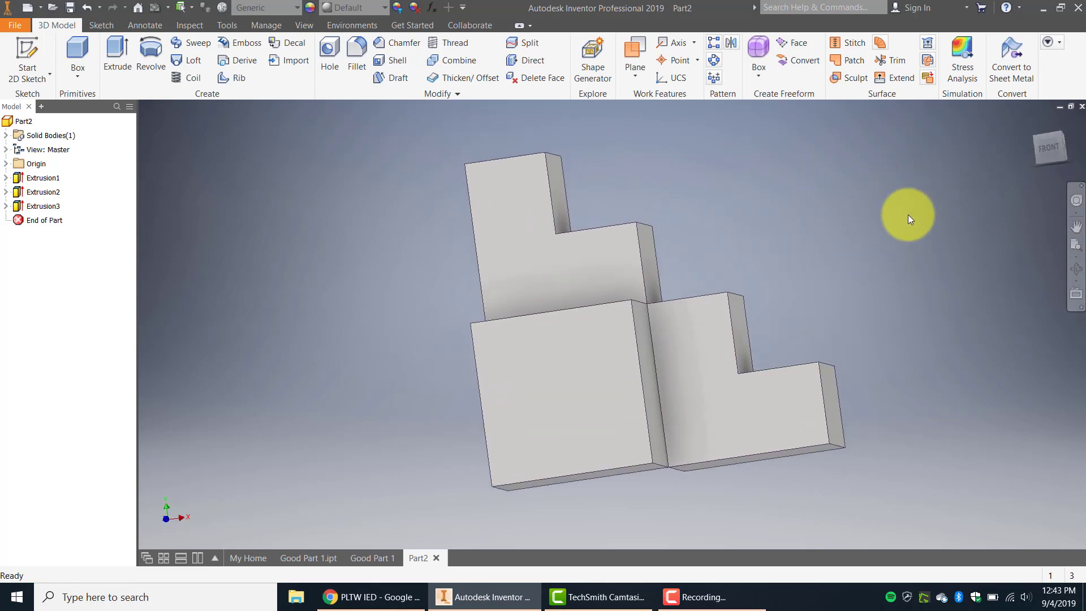
mouse_move(1069, 149)
mouse_down()
mouse_move(287, 160)
mouse_move(355, 164)
mouse_move(429, 148)
mouse_move(196, 167)
mouse_up()
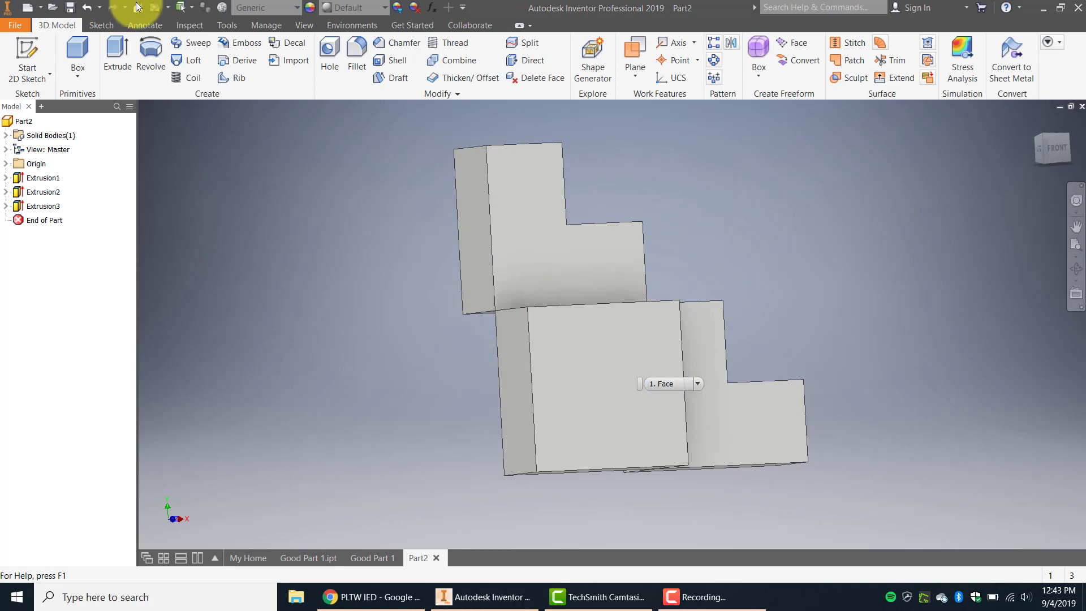
click(70, 8)
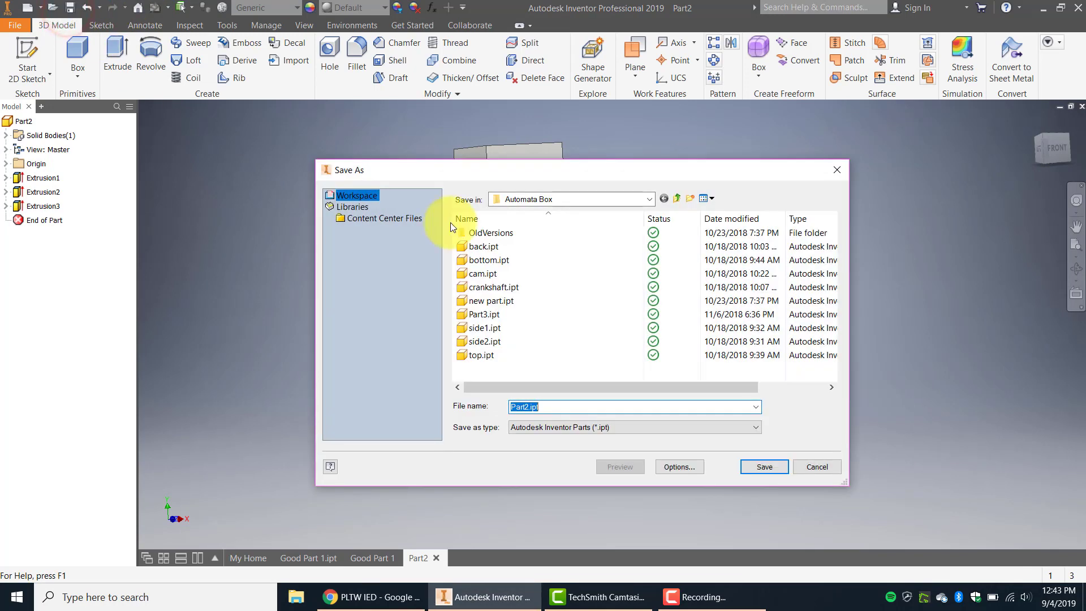
click(649, 200)
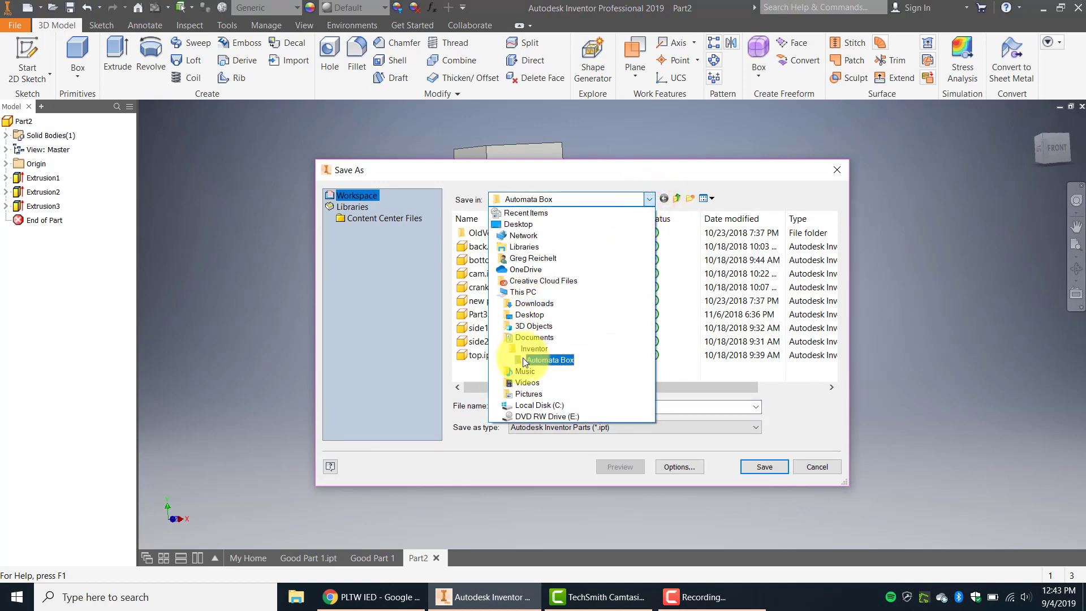
click(522, 337)
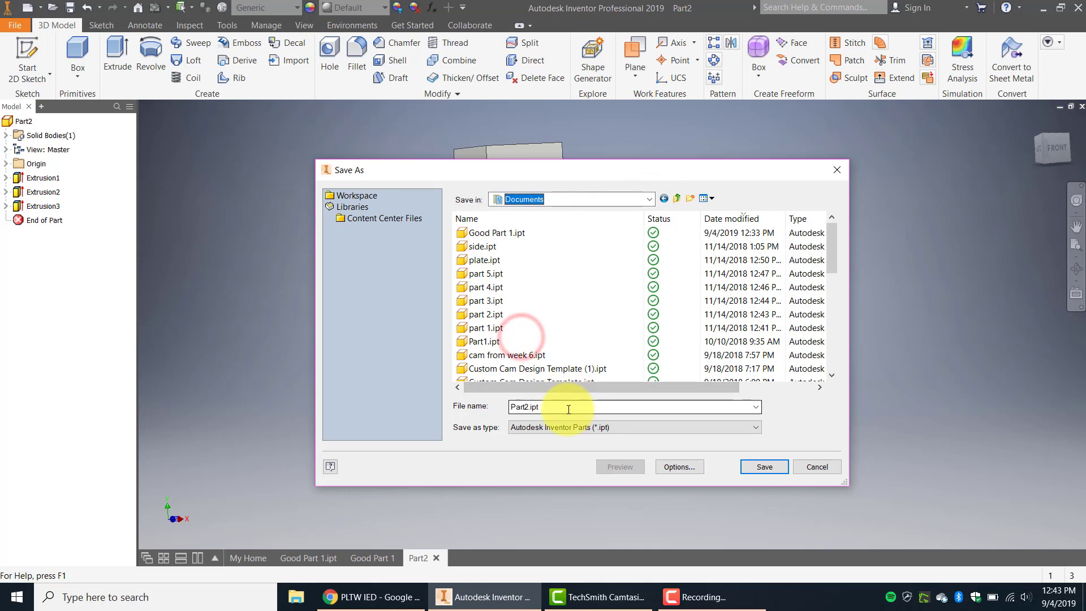
double_click(569, 409)
text(good)
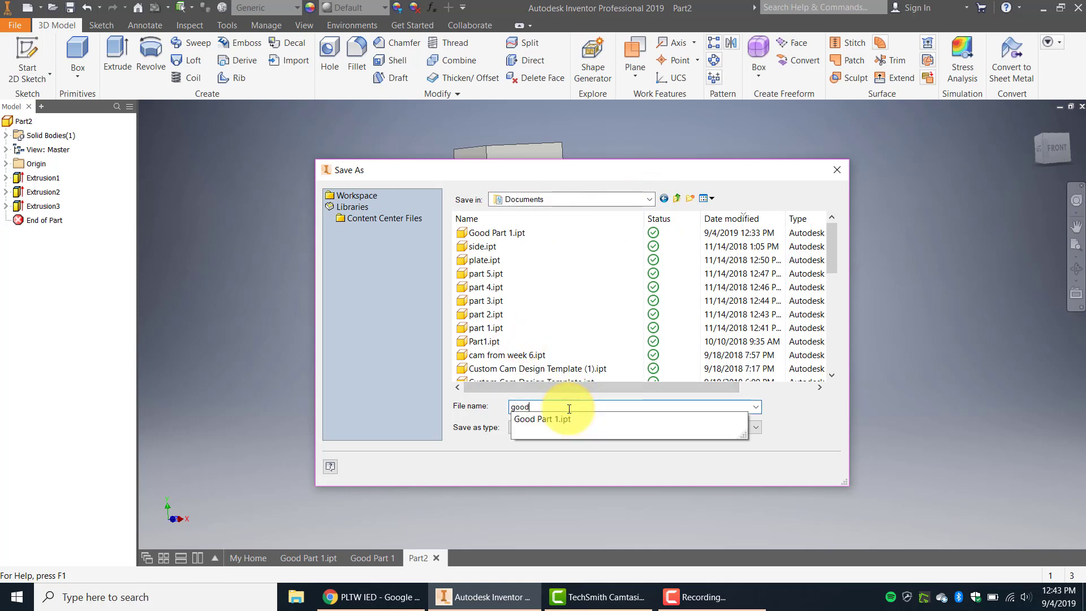
text( part 2)
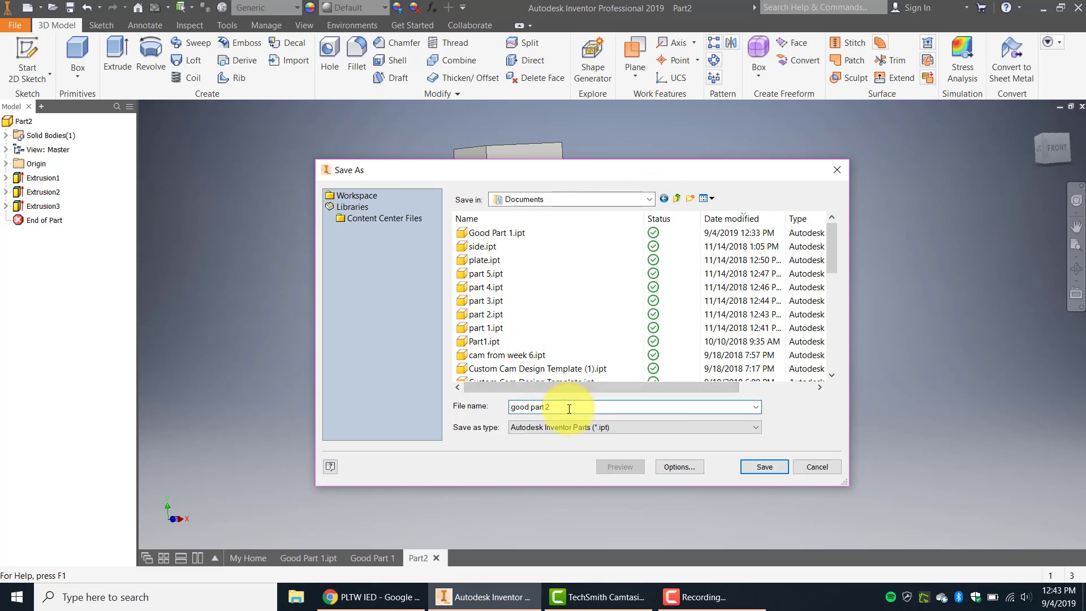
key(Return)
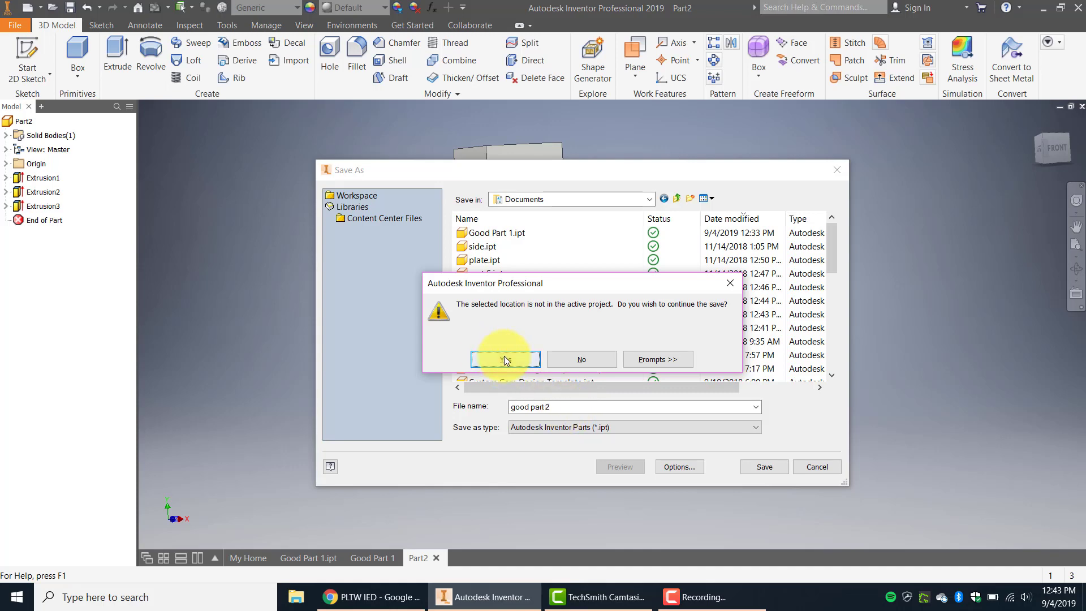
click(505, 360)
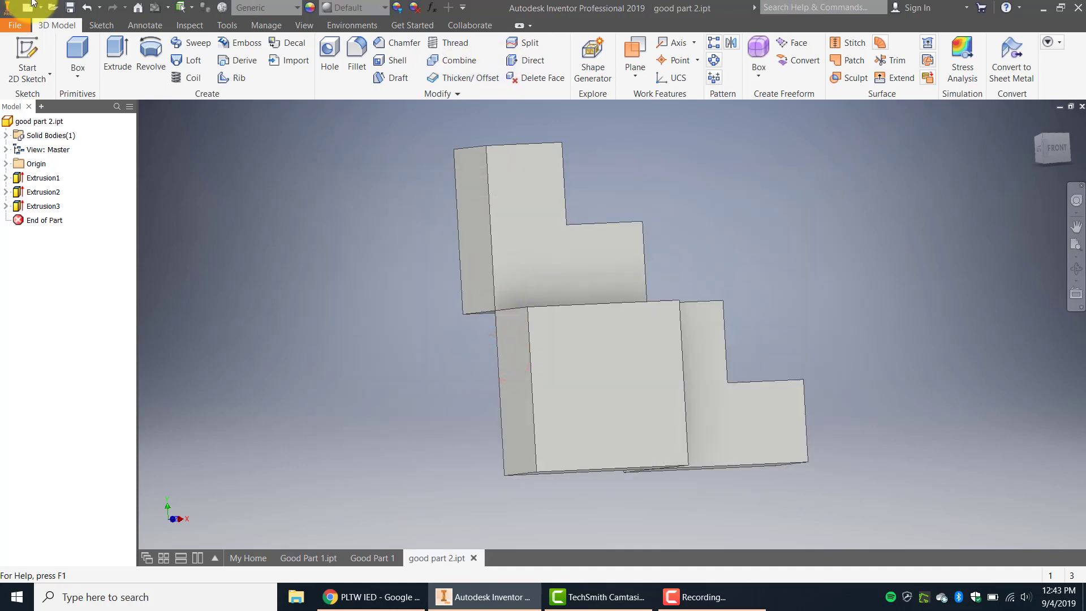
Step: Create a new drawing and delete the ANSI - Large title block from its sheet
click(14, 26)
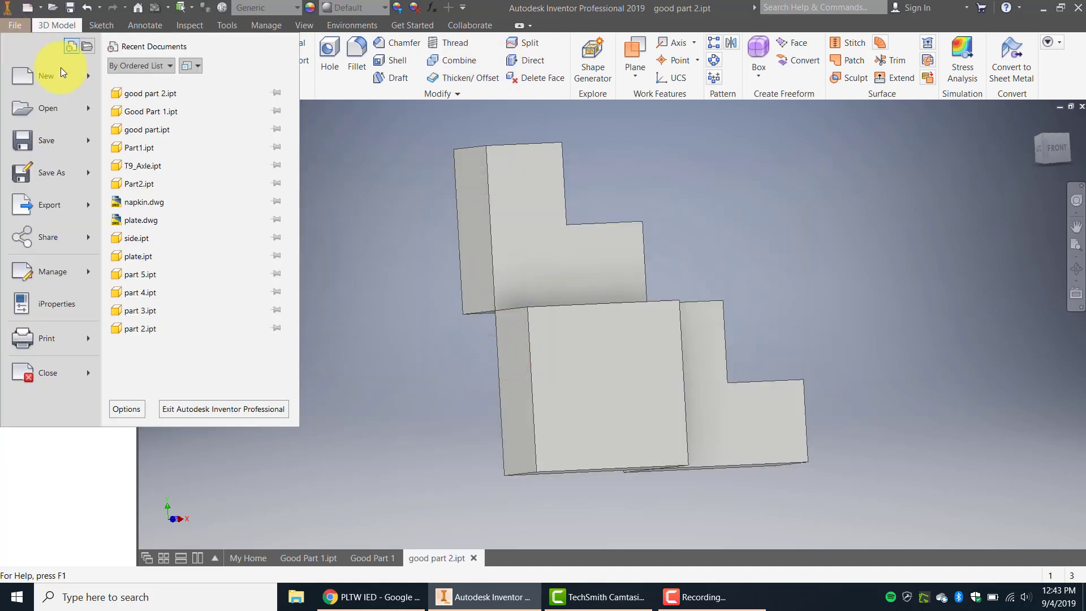
mouse_move(77, 80)
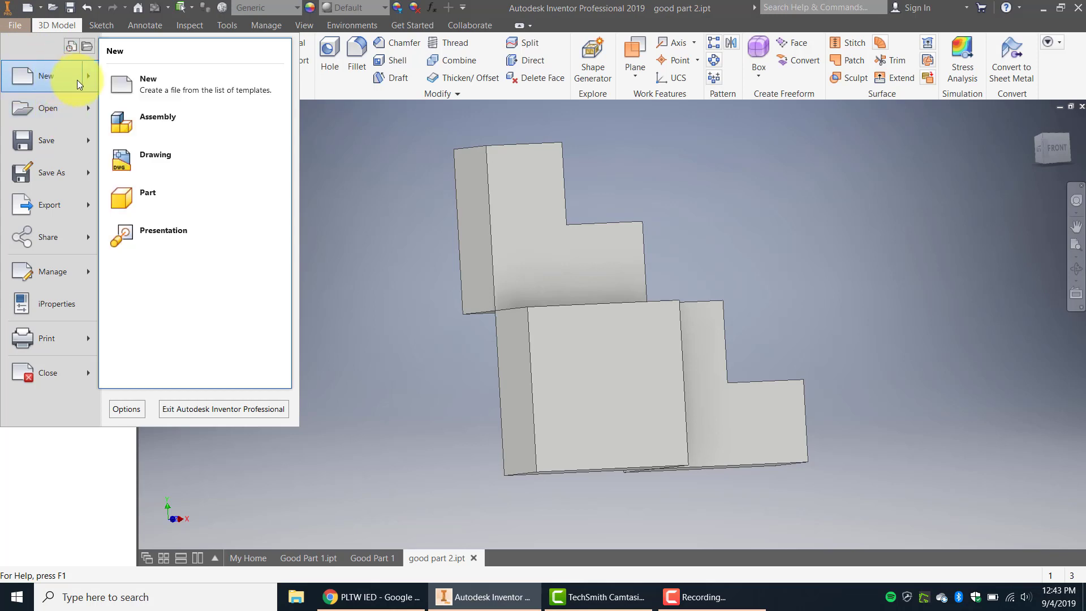
click(192, 159)
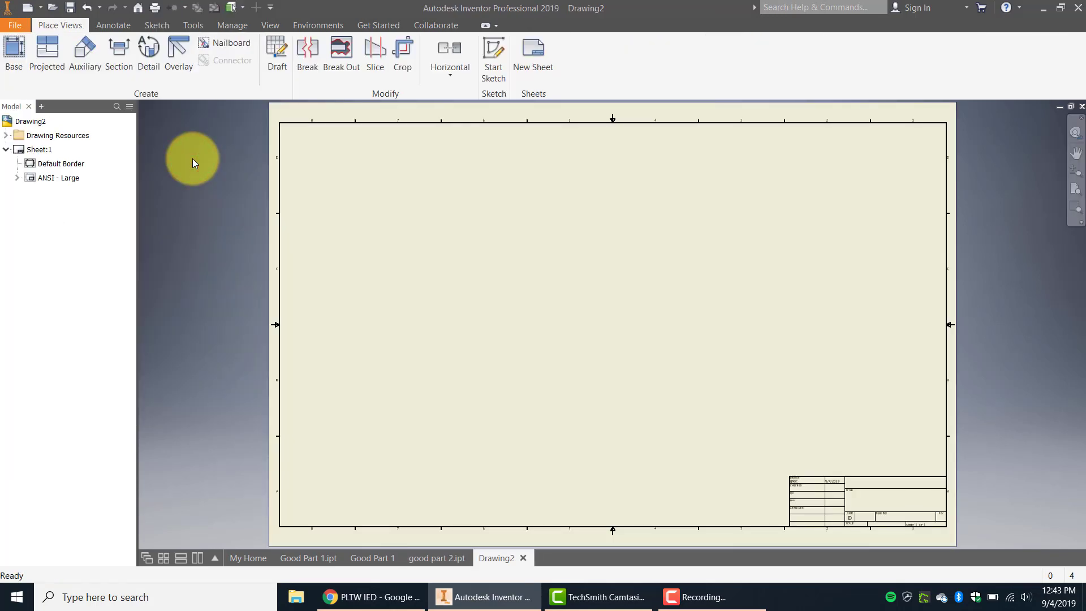
right_click(32, 178)
click(79, 198)
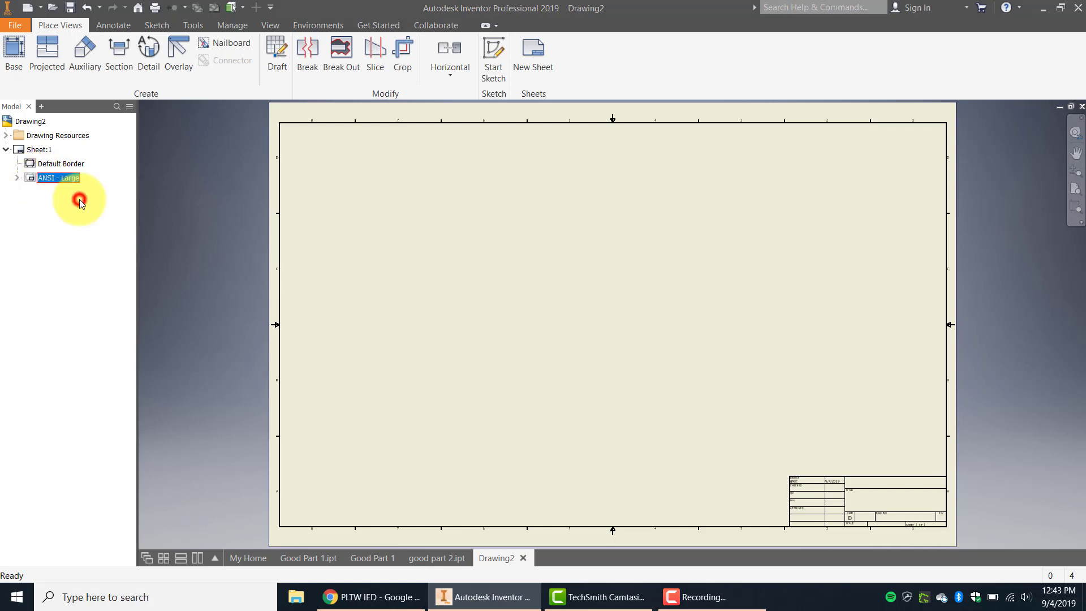
Step: Change the drawing sheet's size to A
click(20, 152)
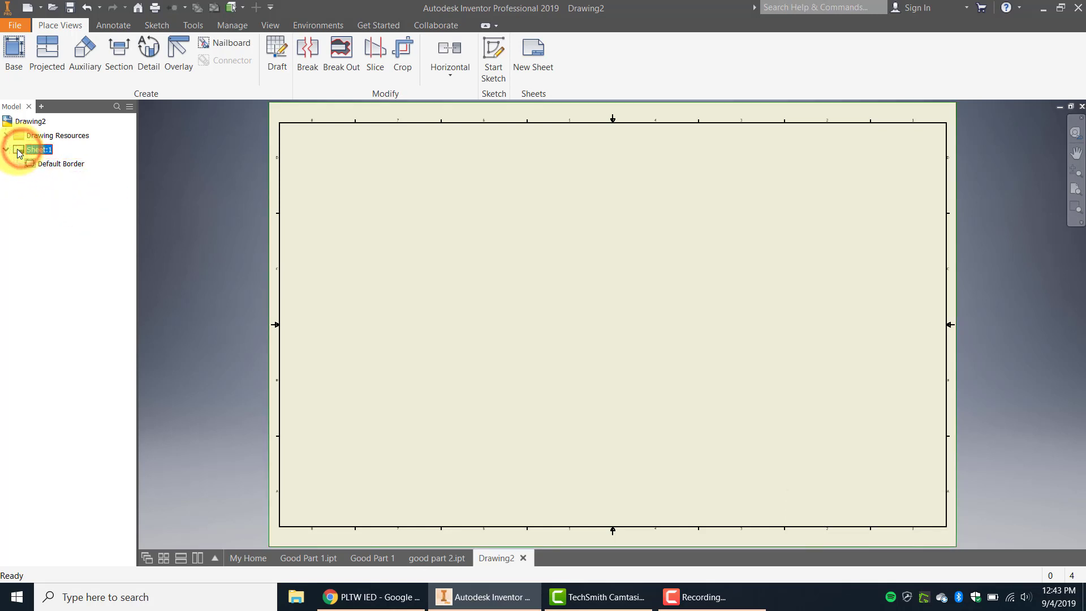
right_click(18, 149)
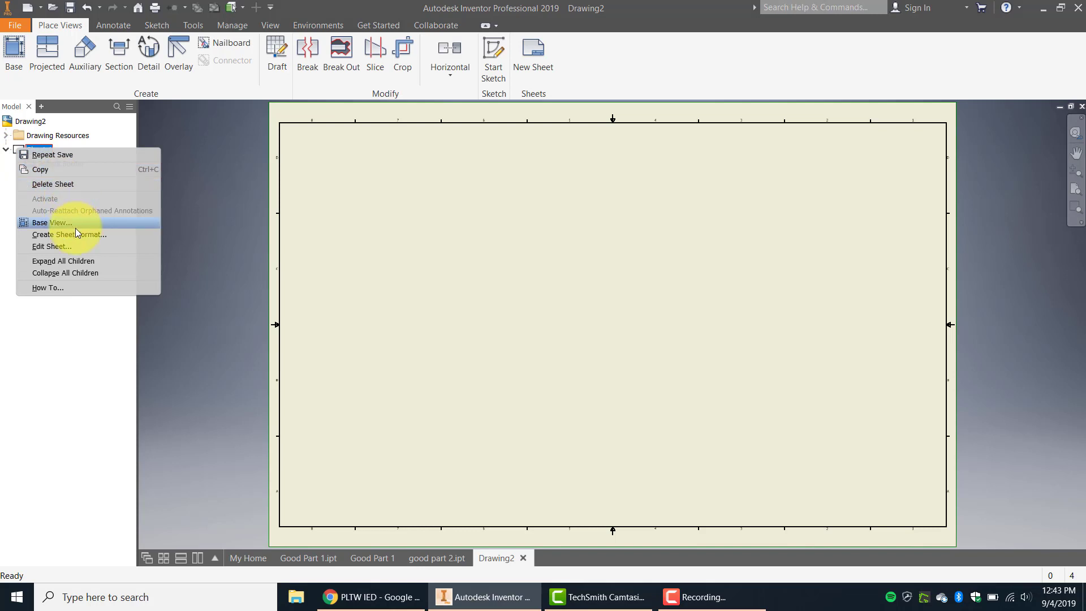
click(78, 246)
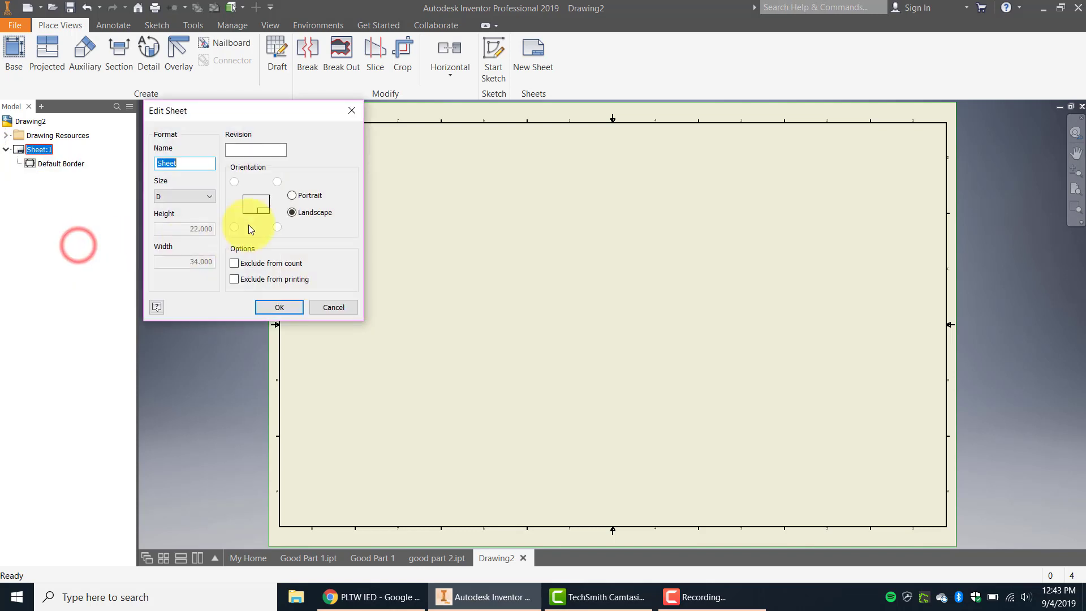
click(209, 197)
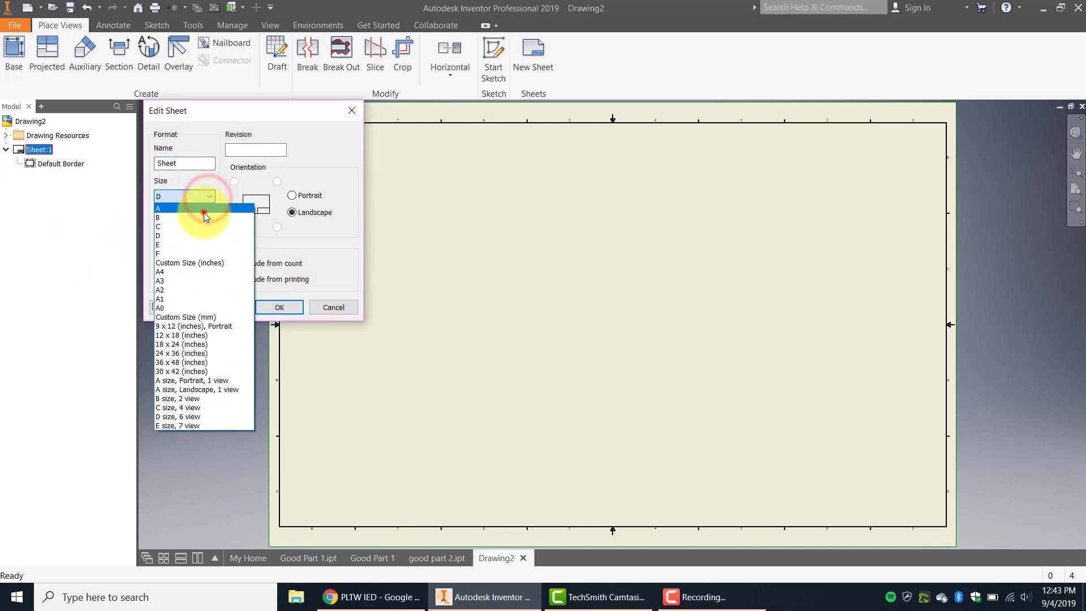
click(204, 208)
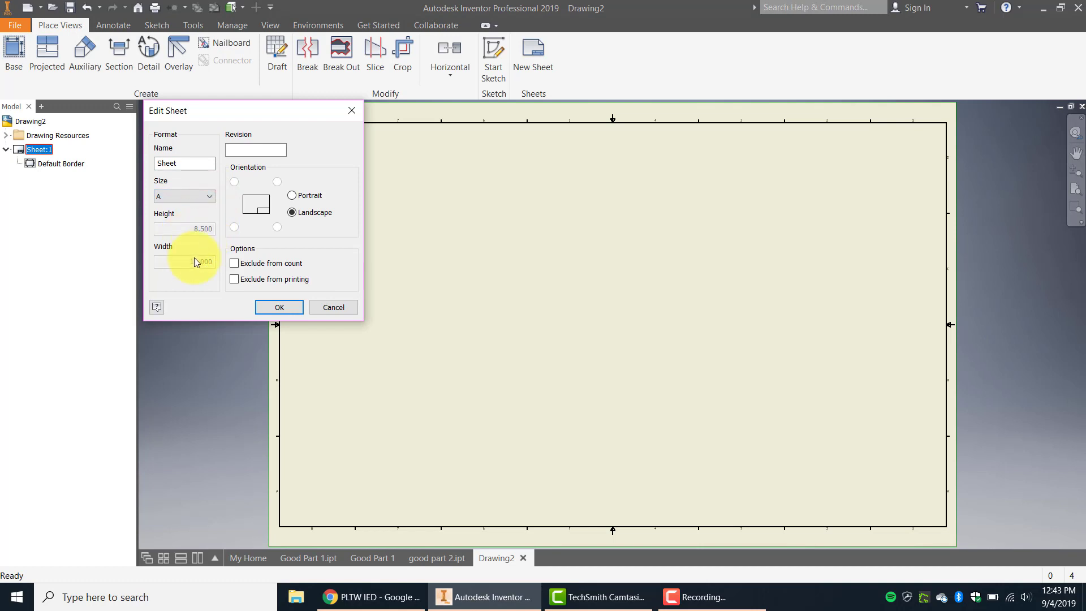
click(279, 308)
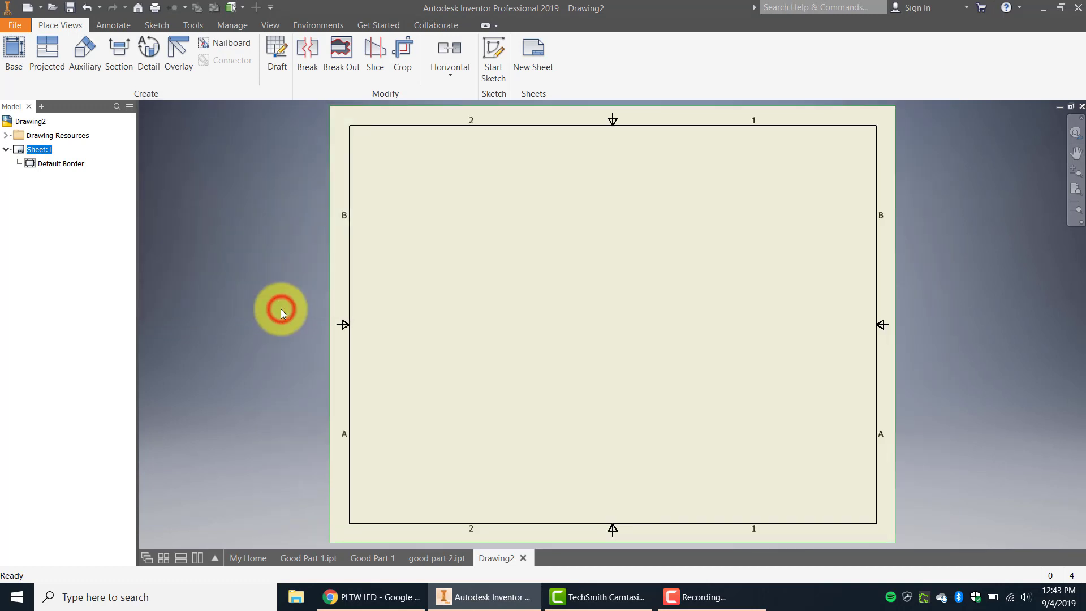
Step: Start a base view and load good part 2.ipt from the Documents folder as its source model
click(12, 51)
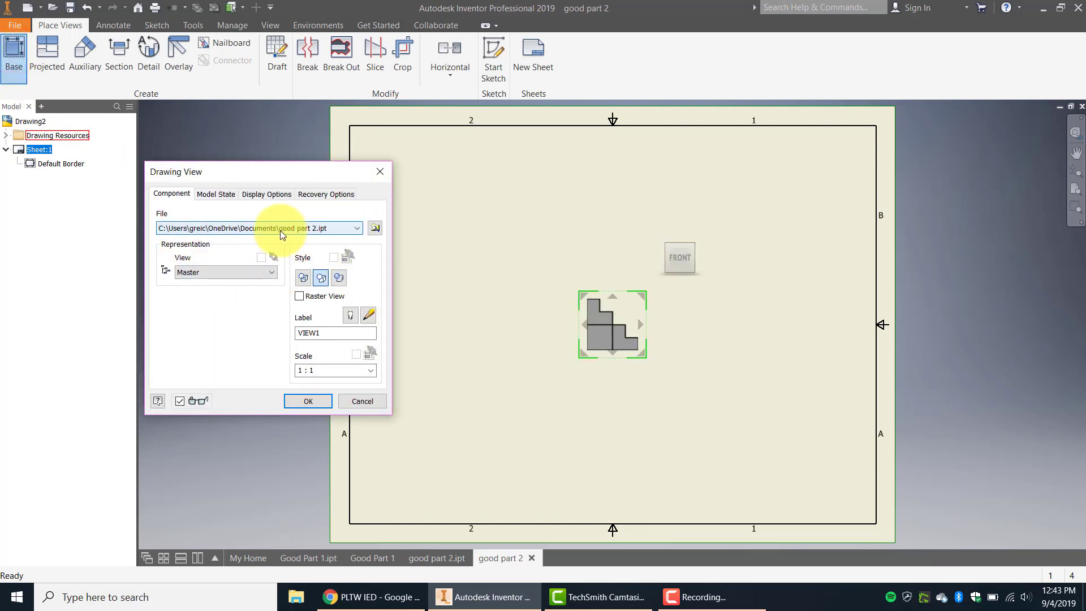
click(375, 228)
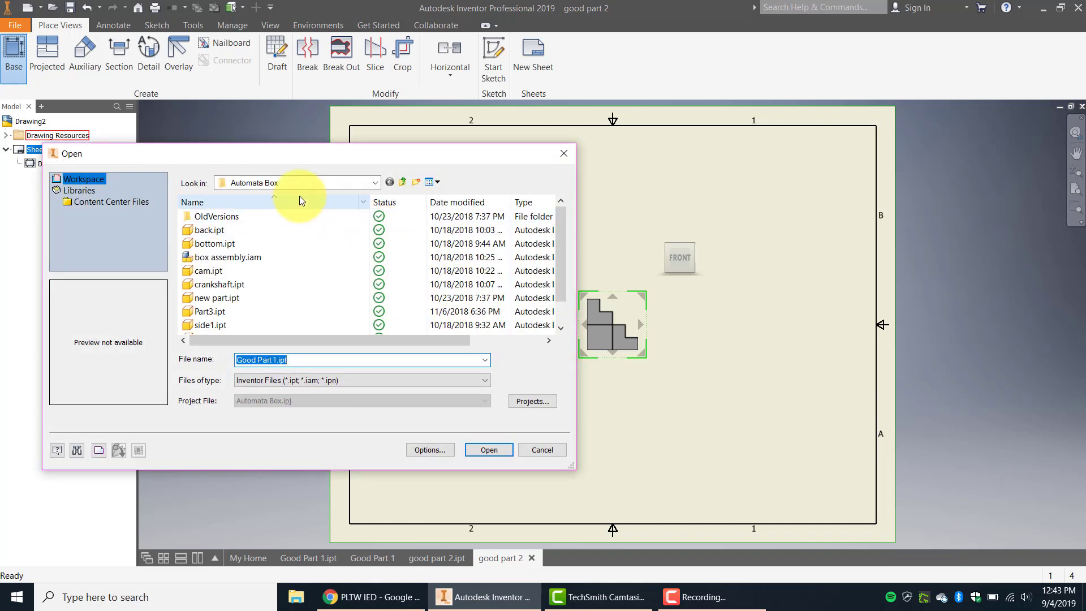
click(375, 183)
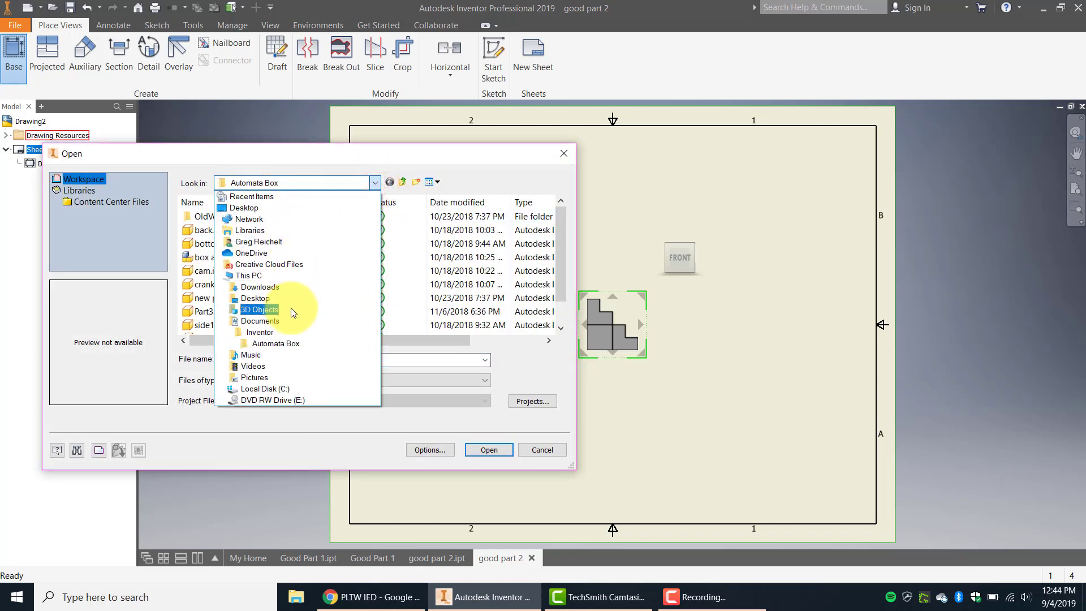
click(285, 318)
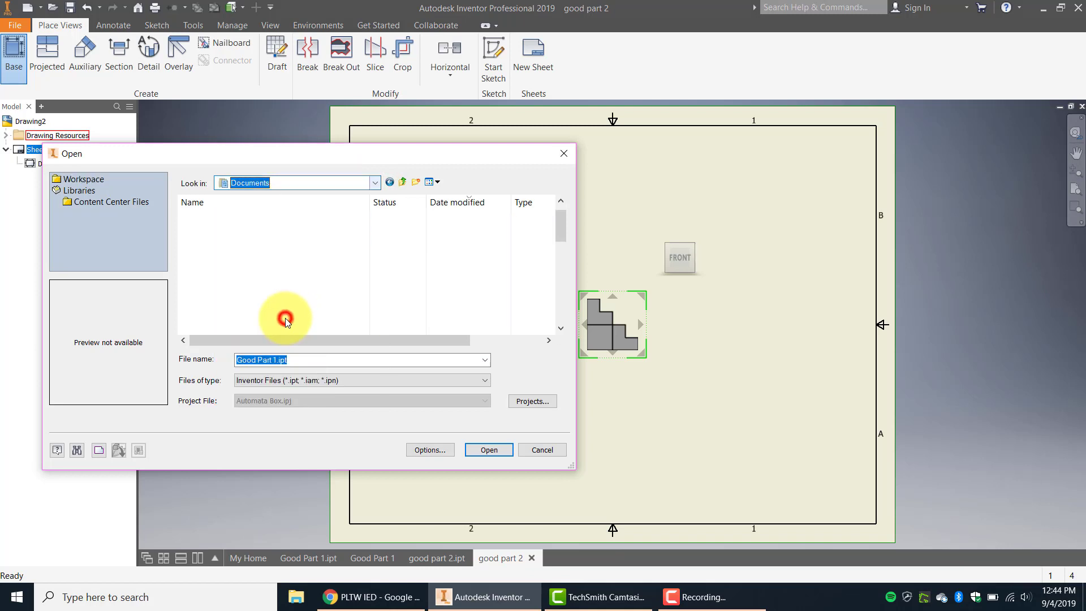
click(466, 202)
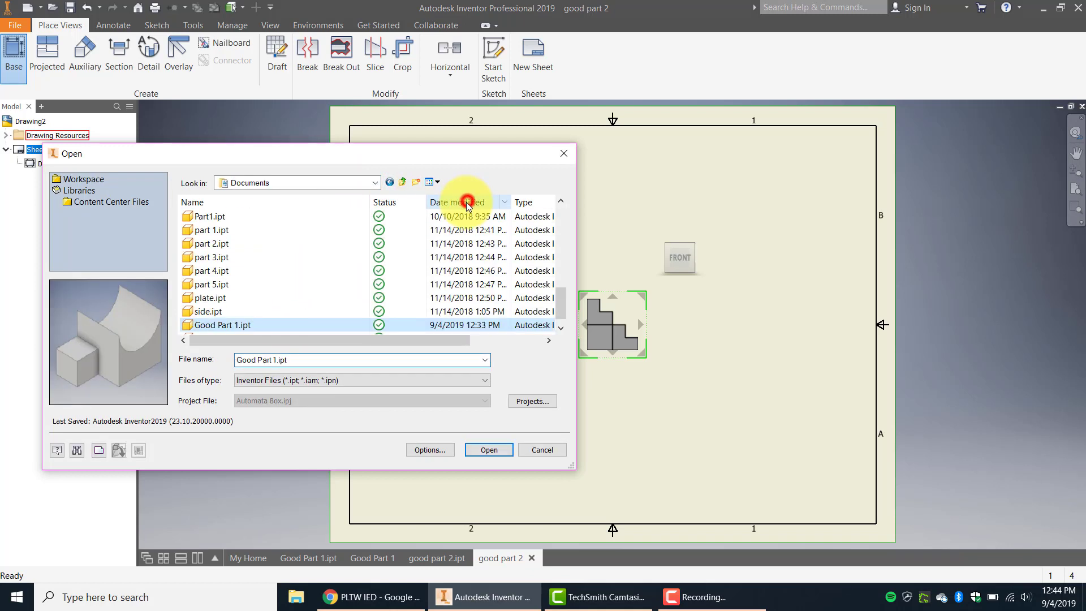
click(465, 202)
click(296, 216)
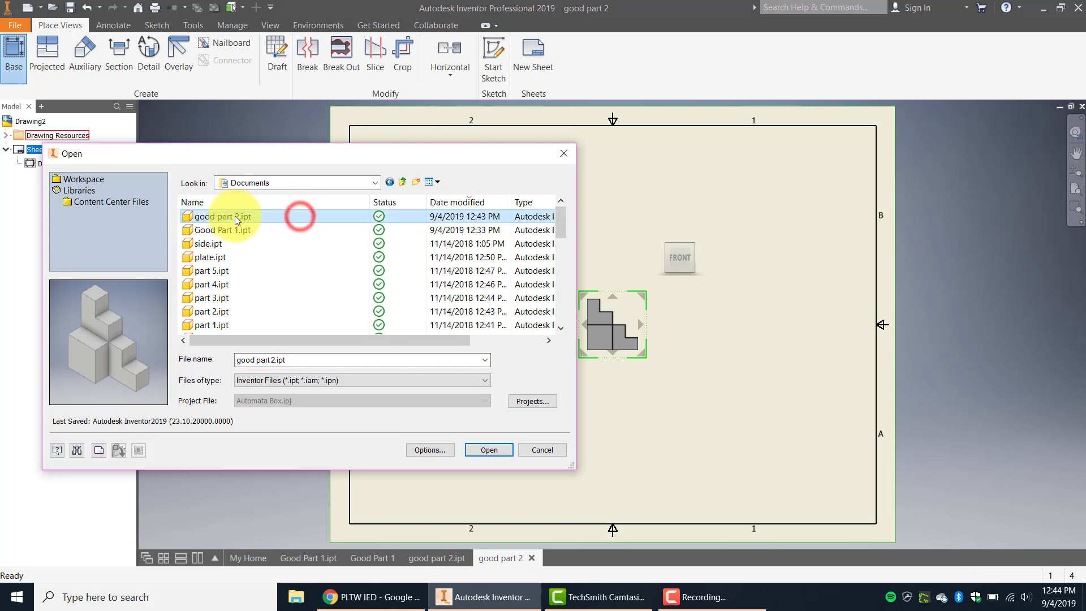
click(495, 450)
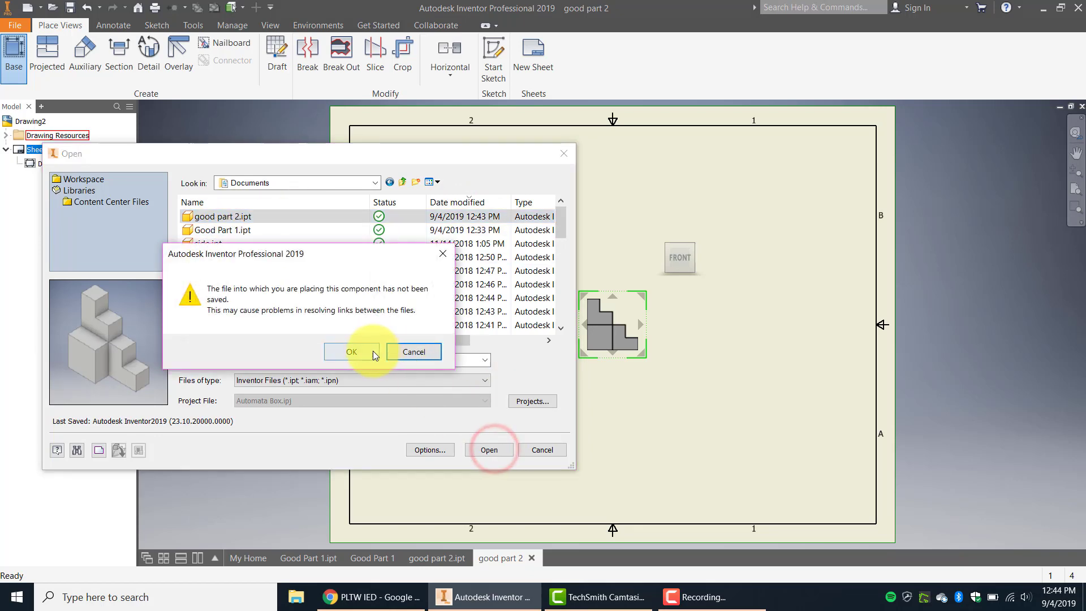
click(358, 350)
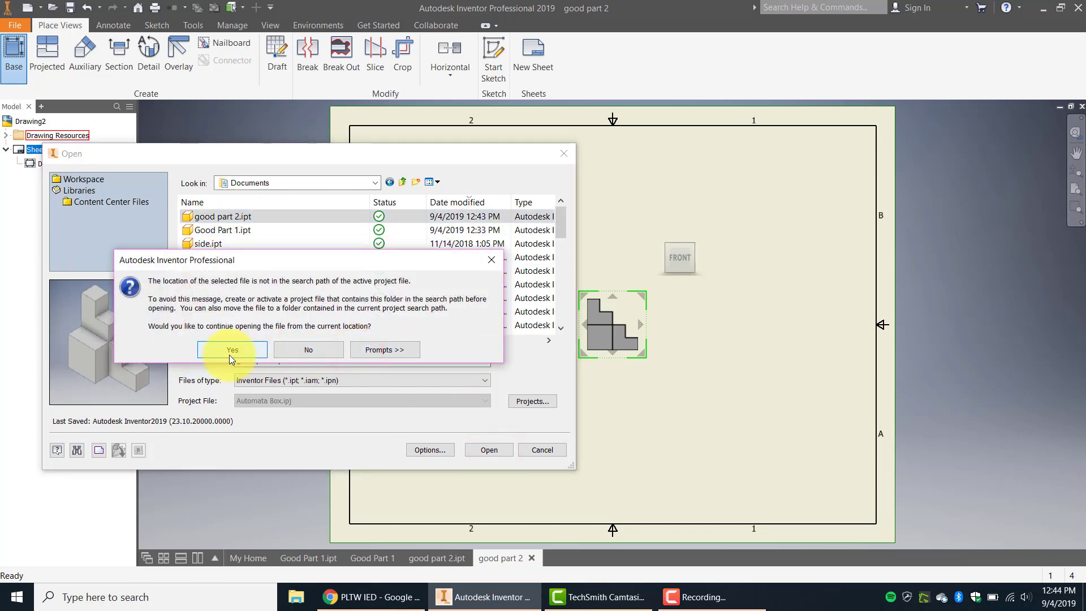
click(231, 354)
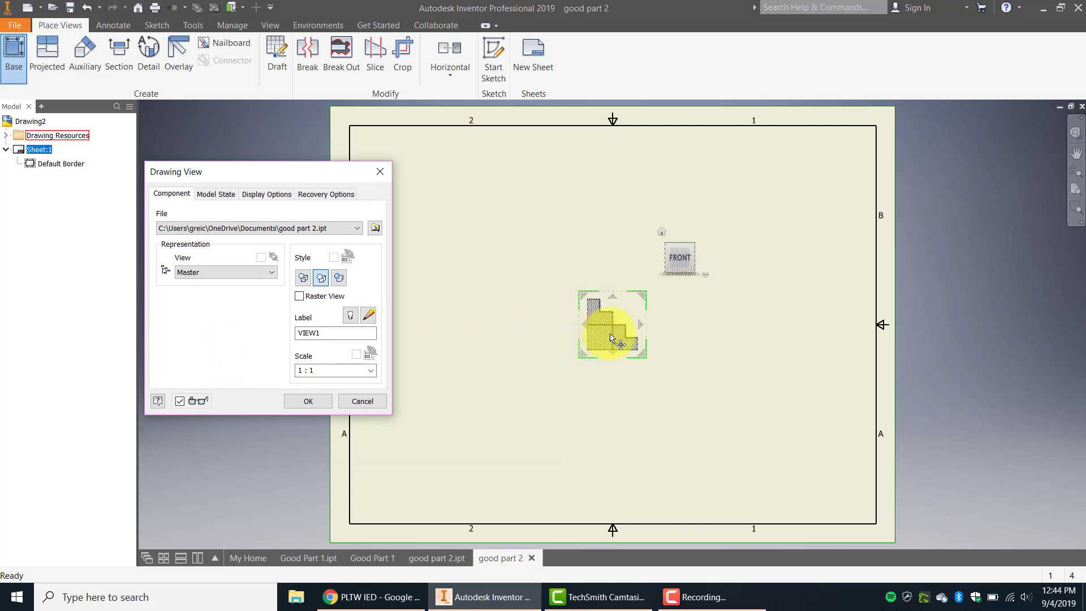
Step: Position the front base view in the sheet's lower-left corner and set its scale to 2:1
drag(611, 338, 453, 449)
click(371, 370)
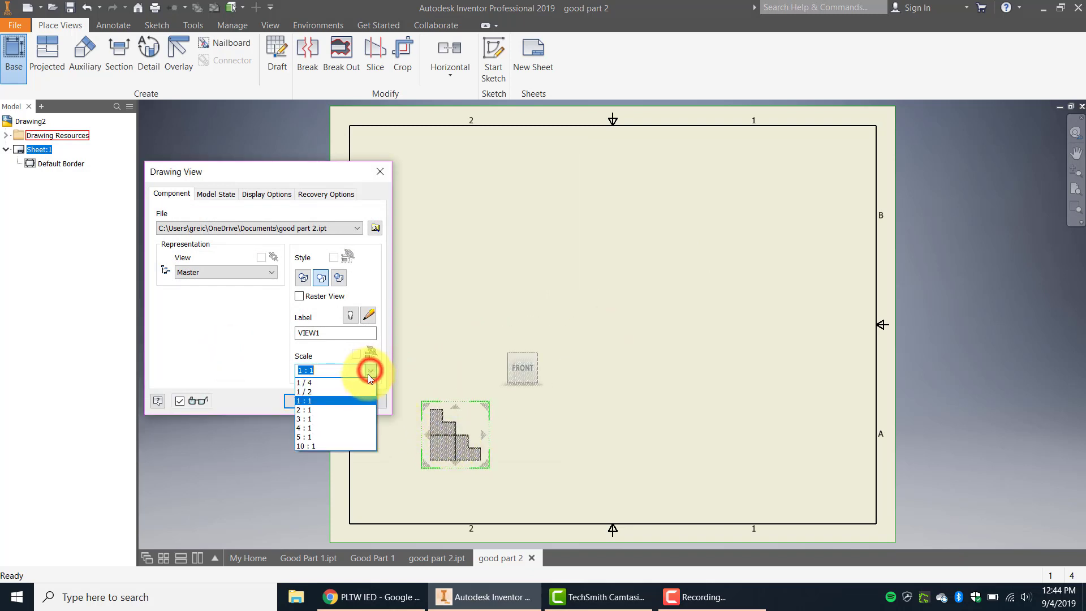
click(352, 411)
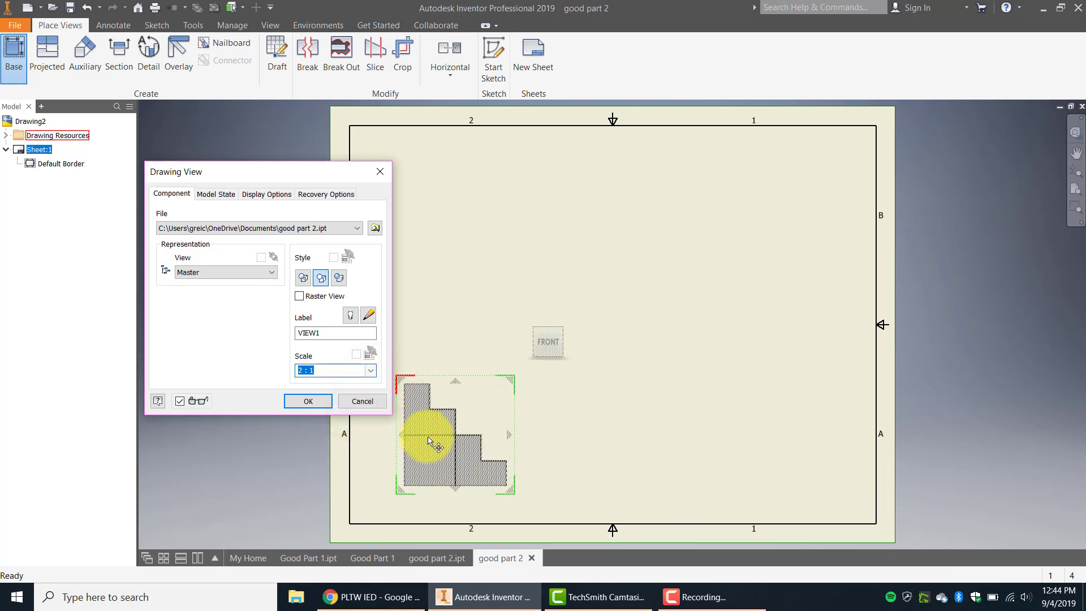
drag(450, 443, 467, 441)
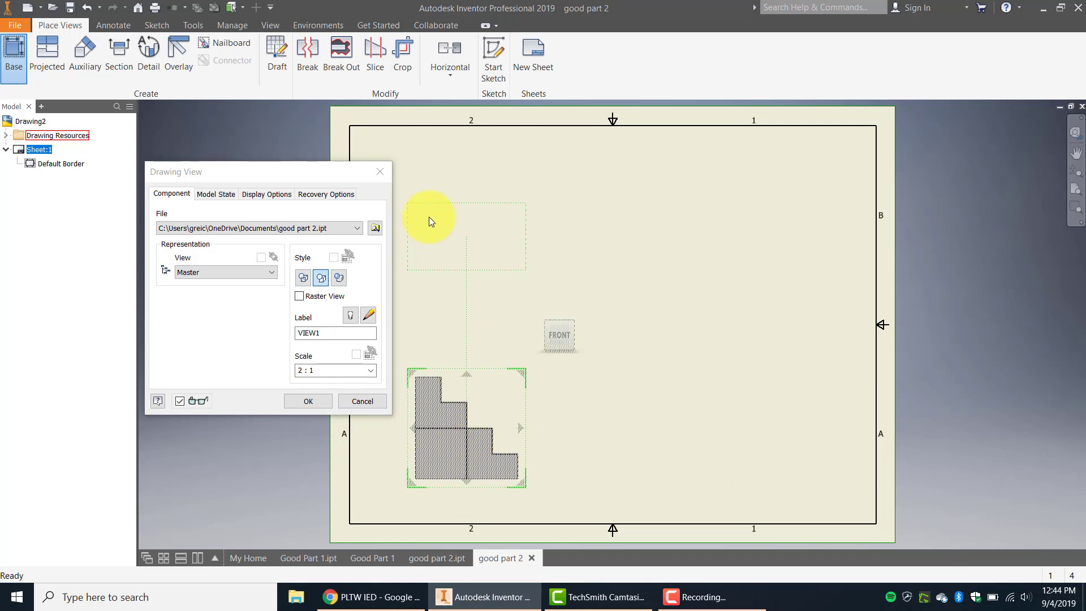
Step: Place projected top, right-side and isometric views from the front view and finish creating the views
click(450, 216)
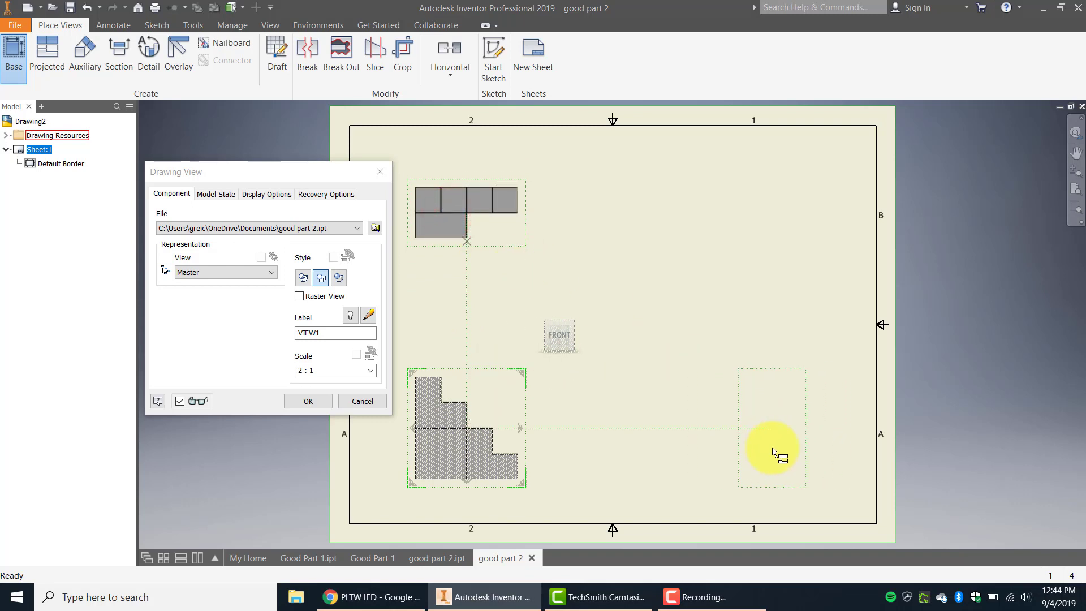
click(768, 449)
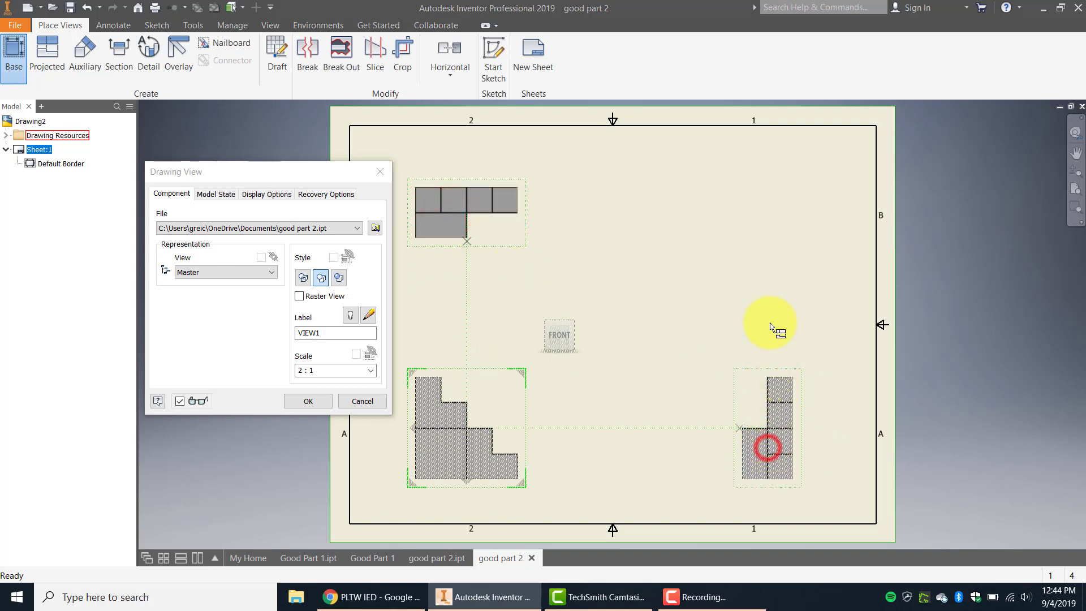
click(756, 231)
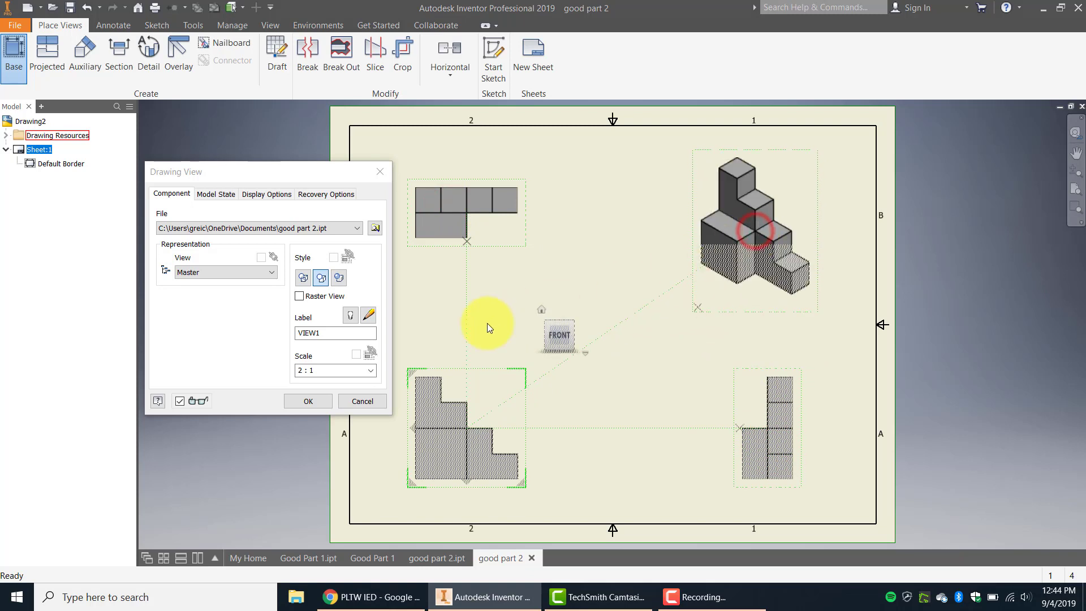
click(308, 401)
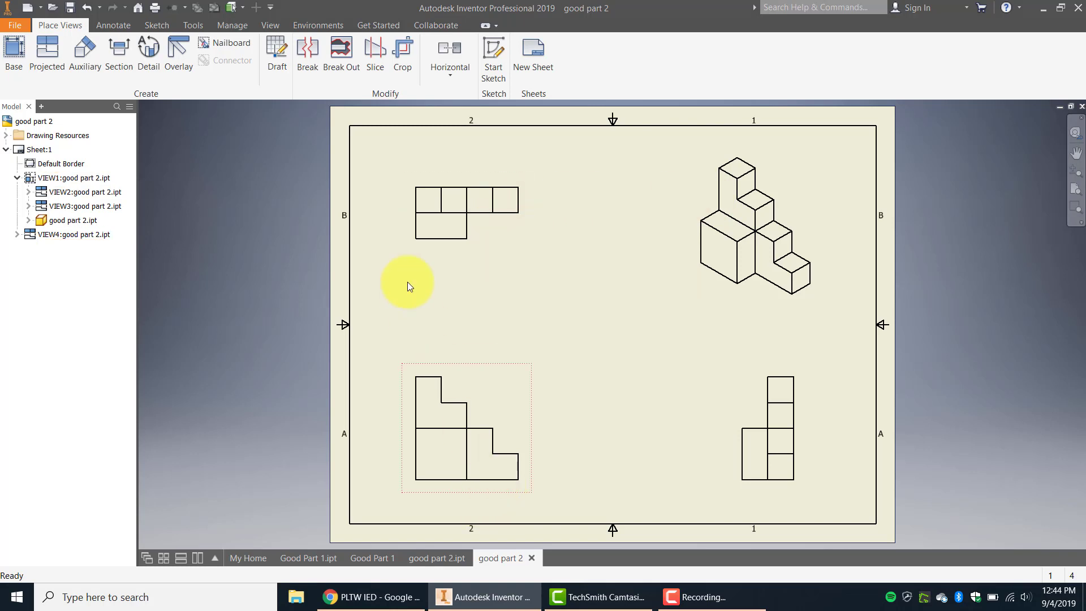
Step: Edit the isometric drawing view to use the Isometric view representation and a shaded style
click(689, 200)
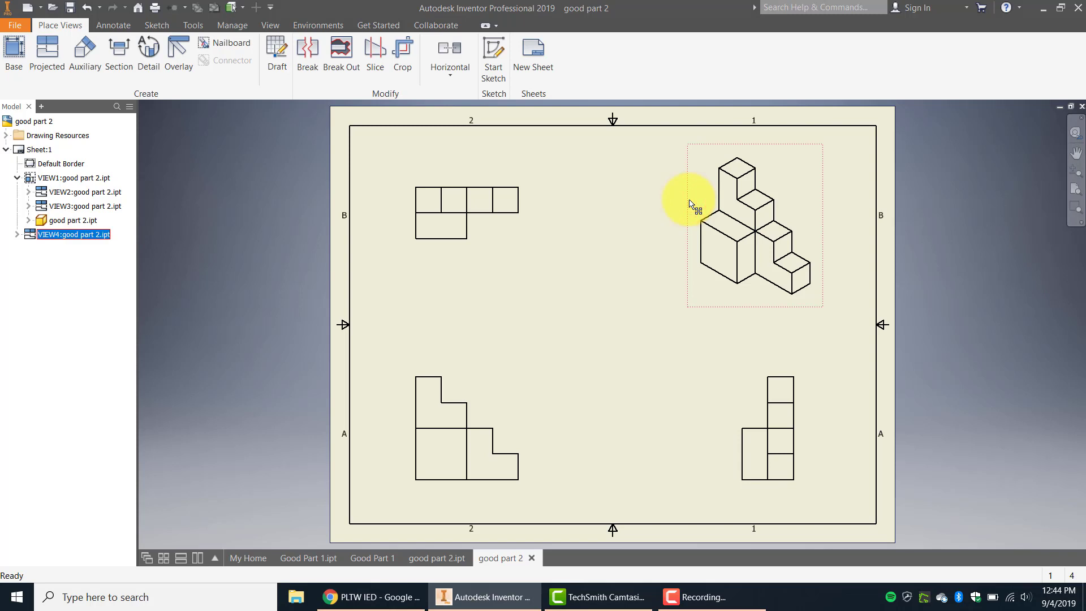
right_click(691, 204)
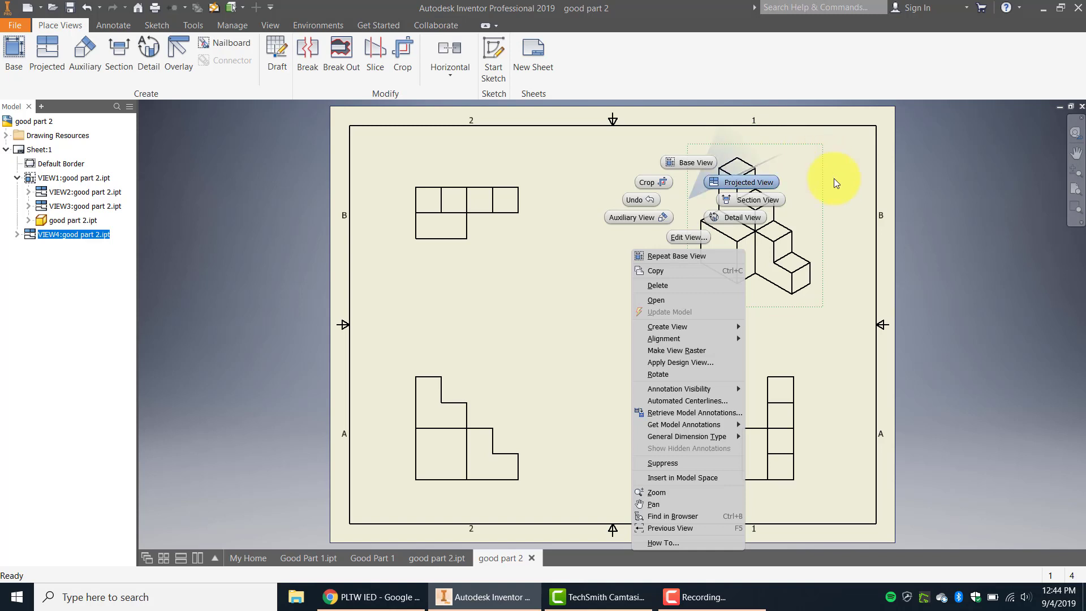
click(687, 238)
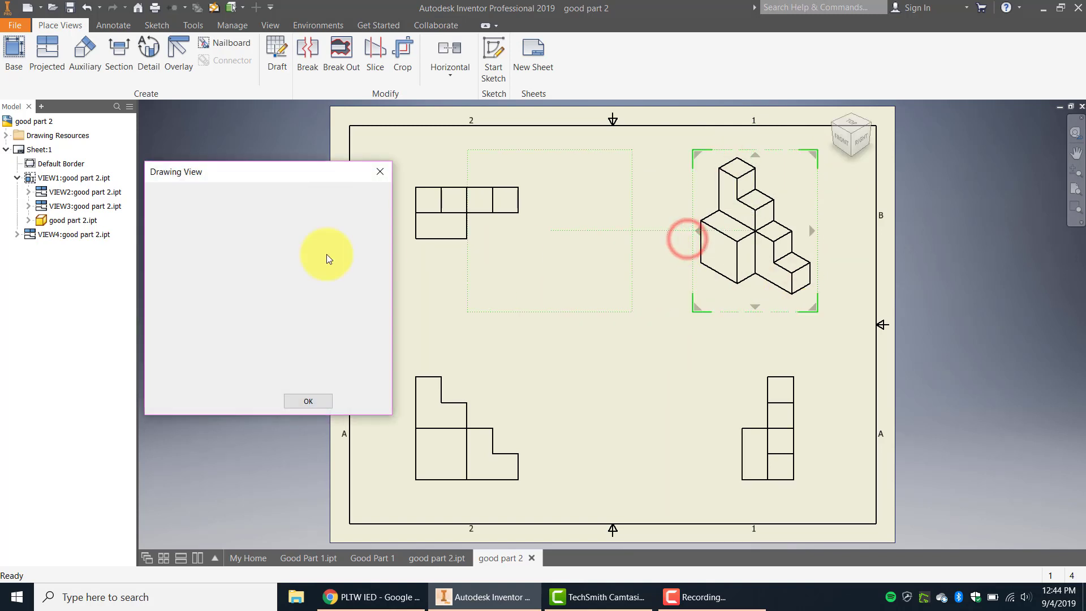
click(244, 275)
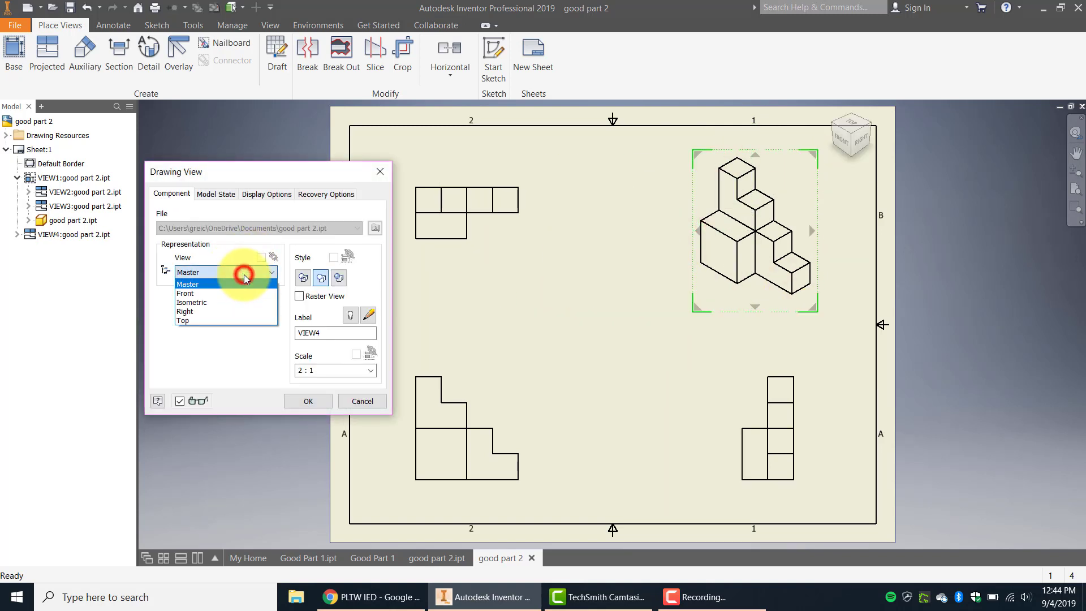
click(237, 303)
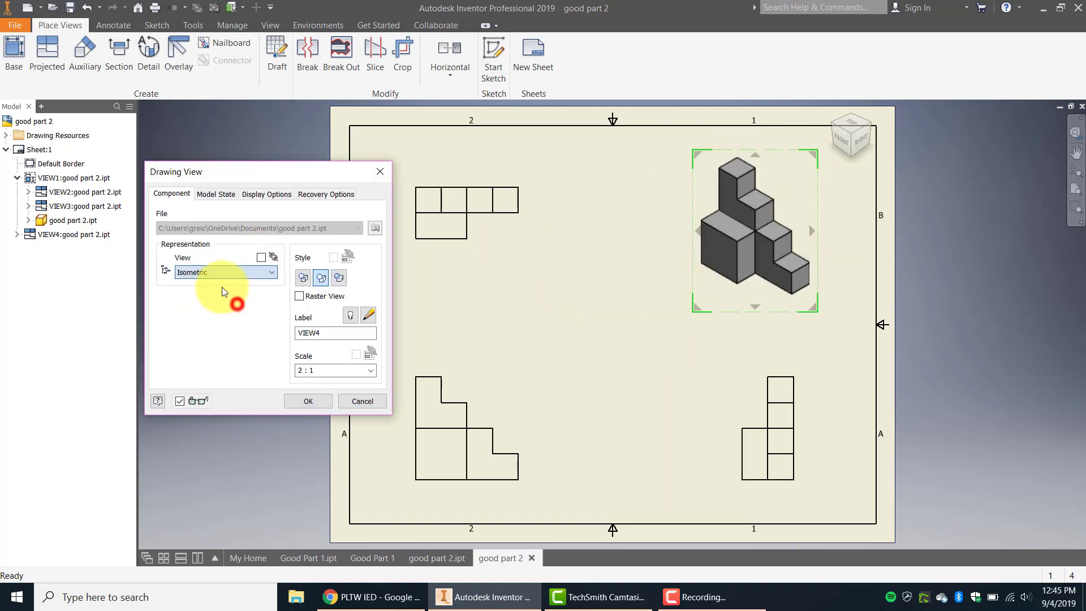
click(339, 278)
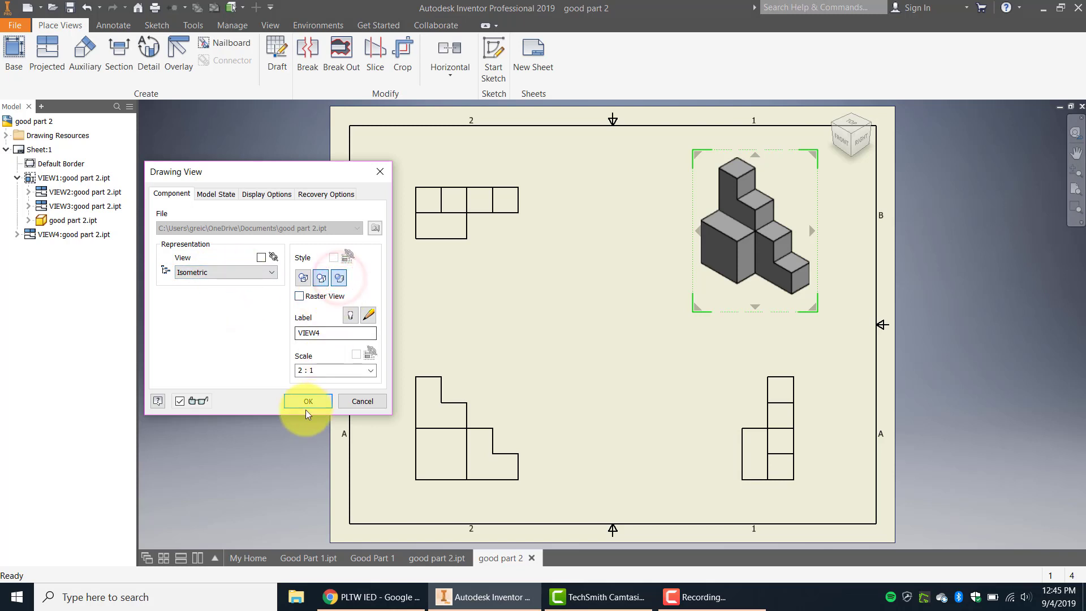
click(308, 401)
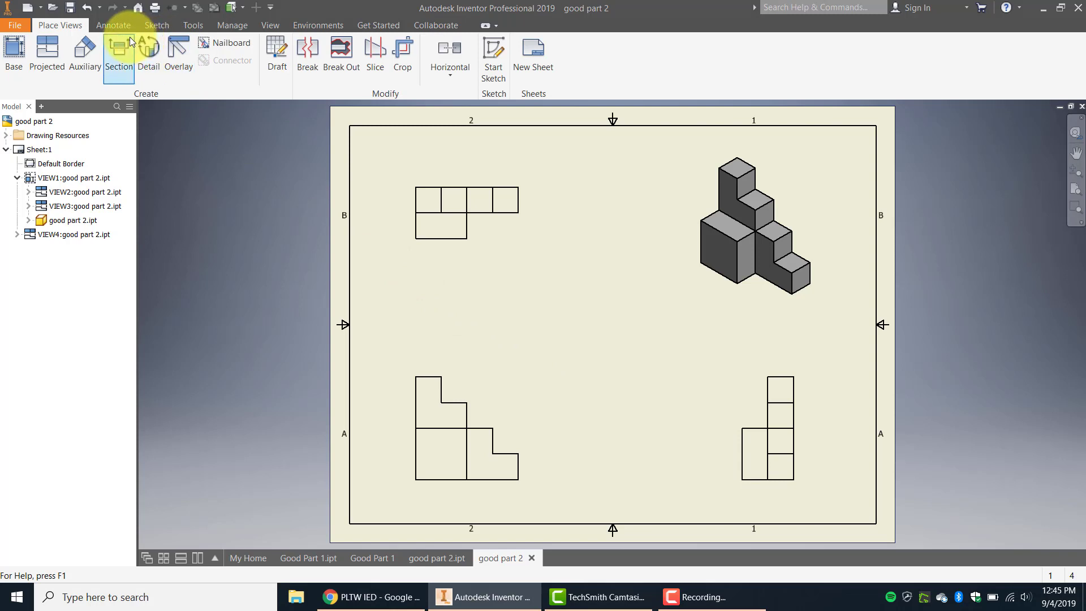
Step: Dimension the front view's overall height and the height of its second-highest step from the base, placing both dimensions right of the view
click(116, 25)
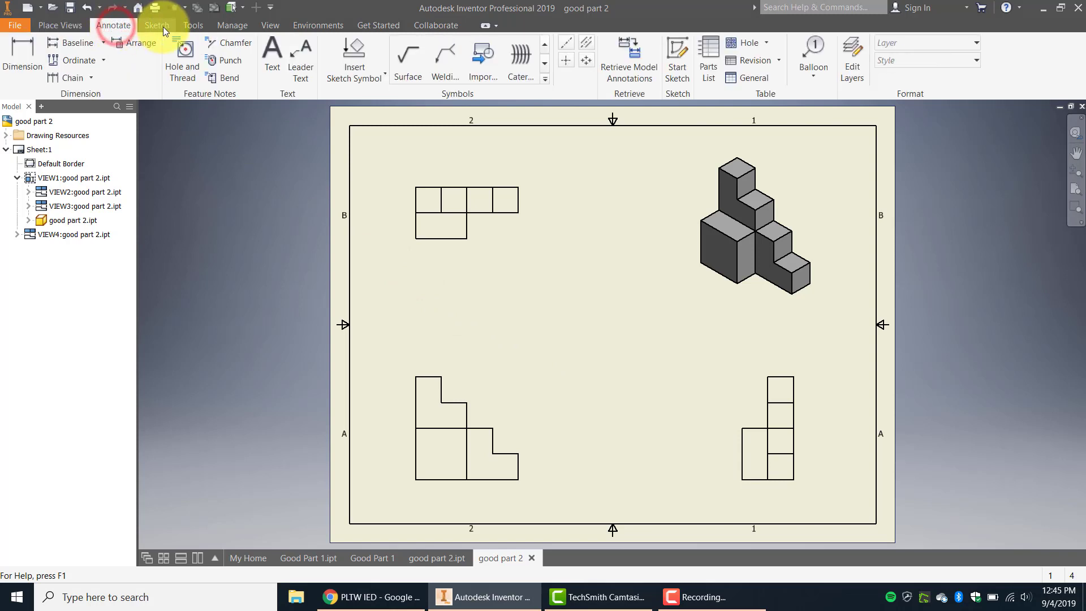
click(25, 54)
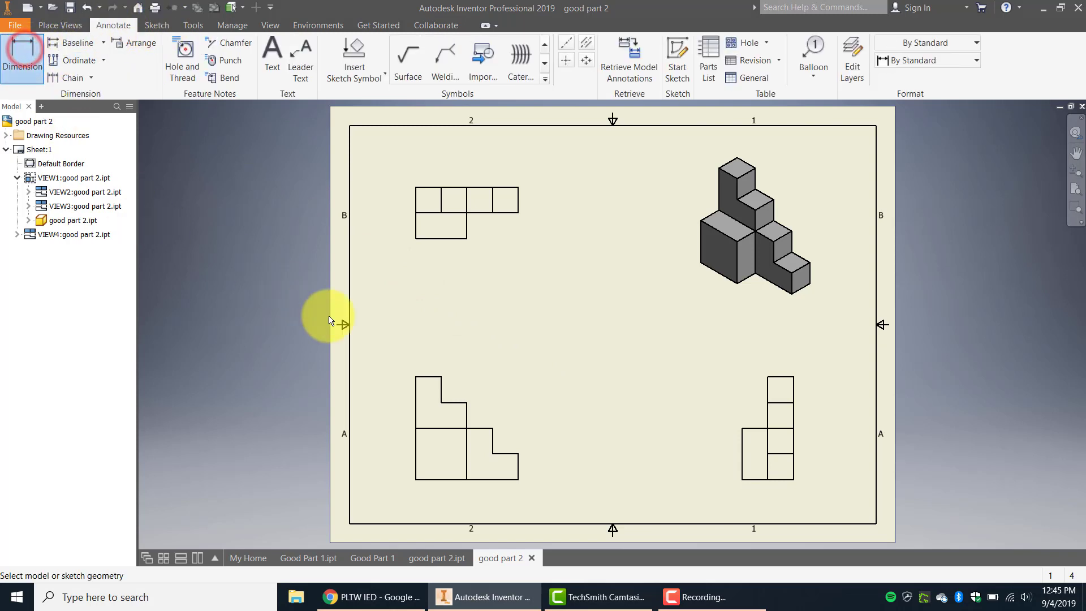
click(429, 377)
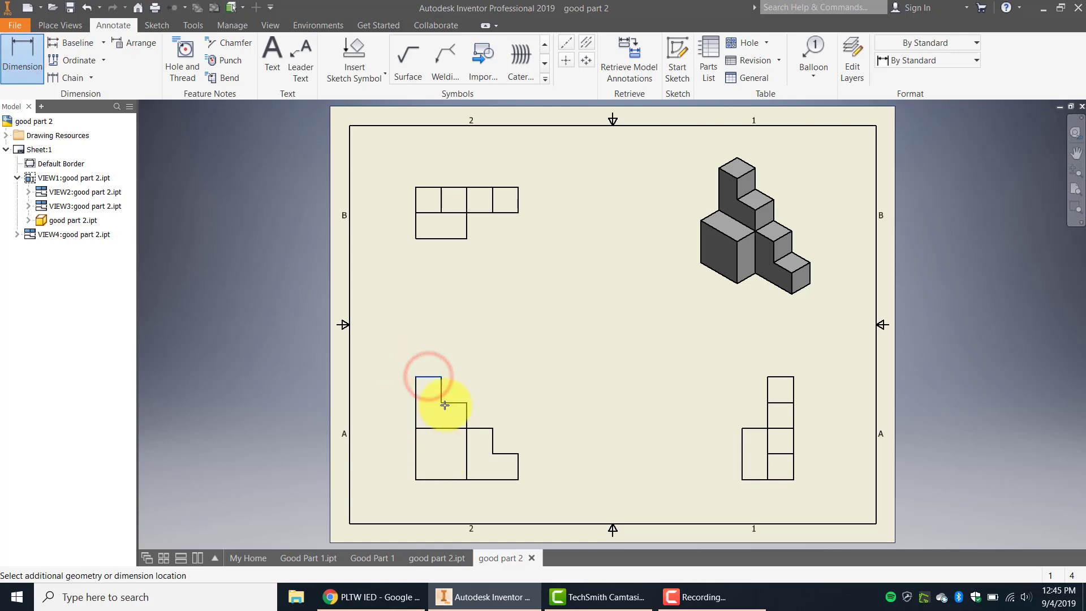
click(441, 480)
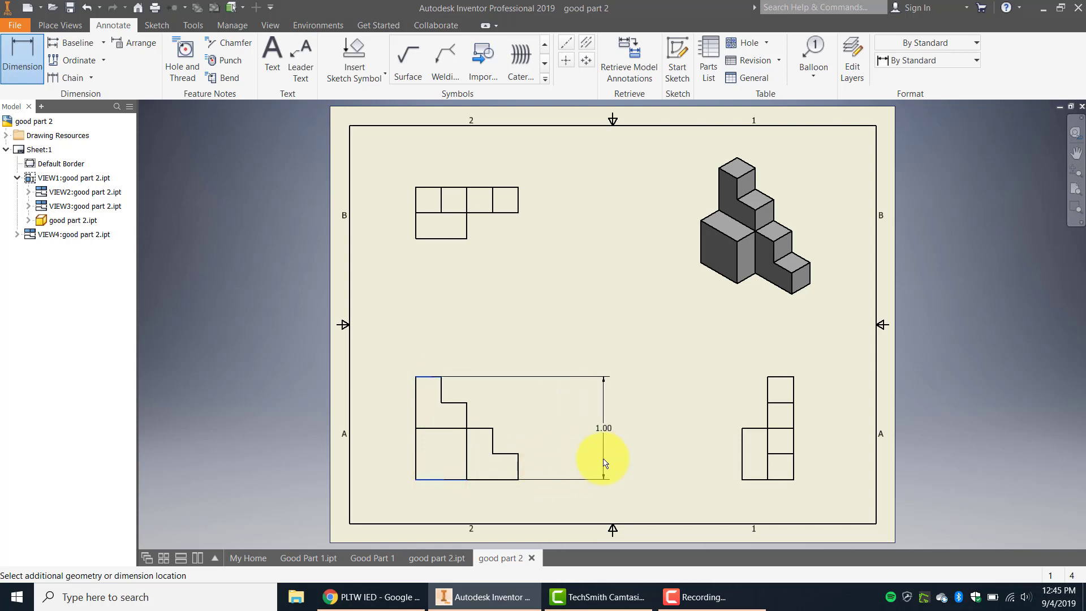
click(606, 458)
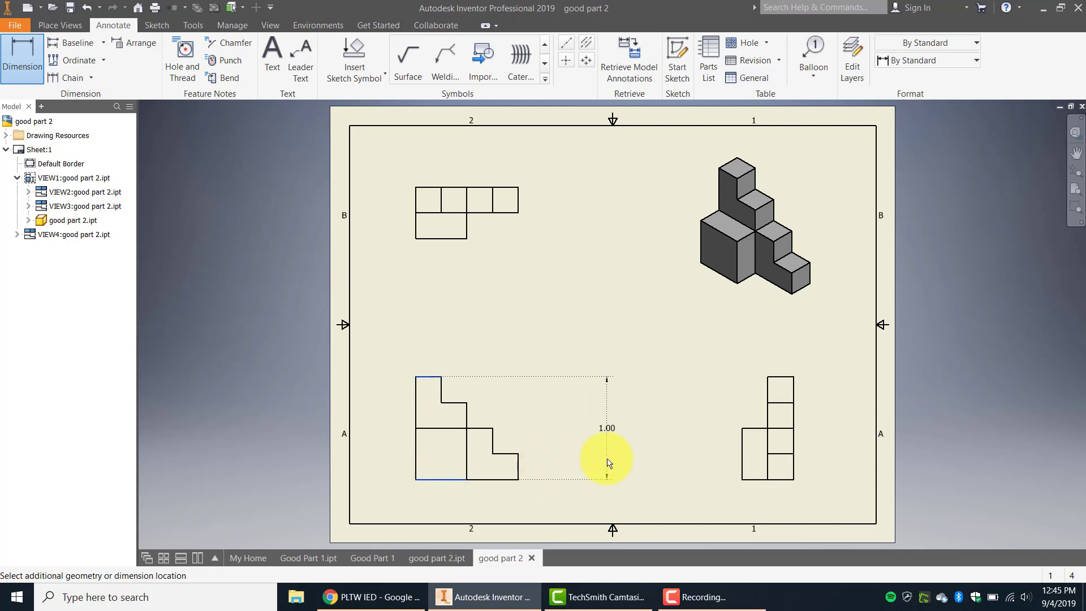
click(451, 403)
click(451, 479)
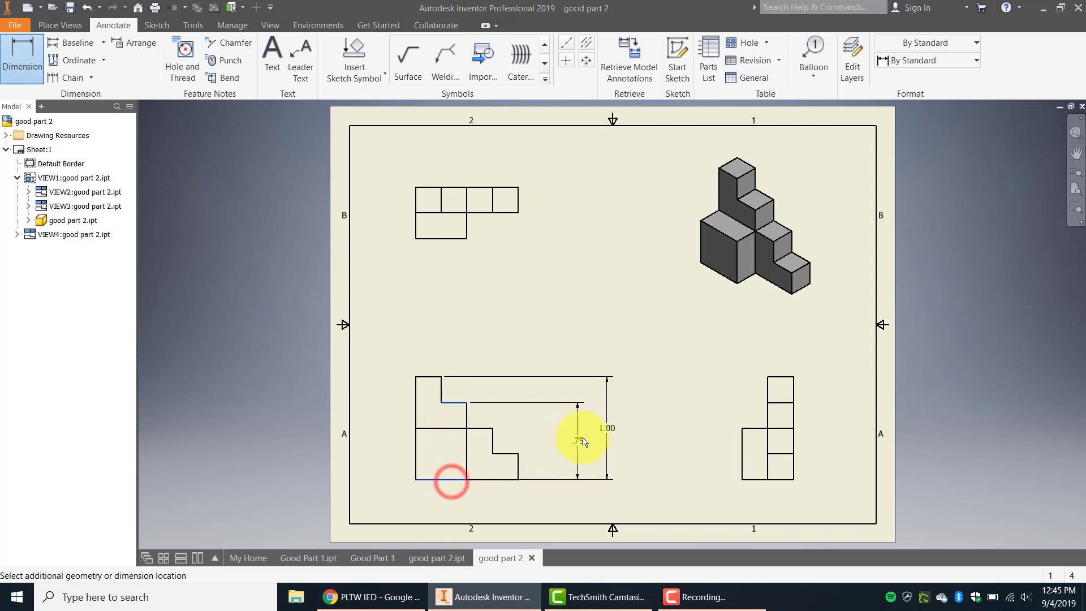
click(583, 438)
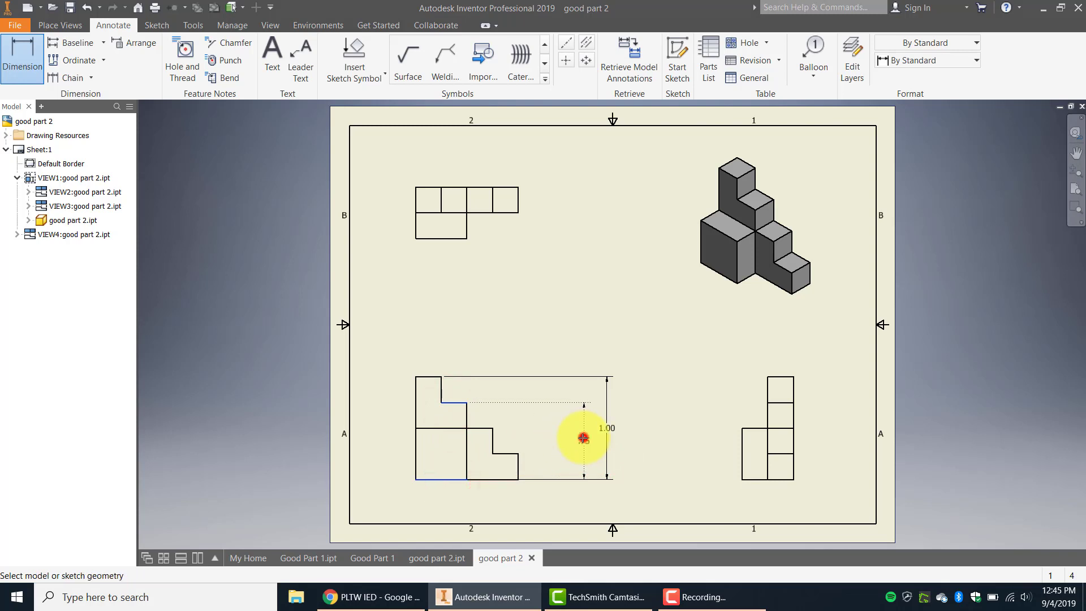
Step: Dimension the heights of the front view's two lowest steps from the base, stacking them inside the existing height dimensions
click(479, 429)
click(478, 479)
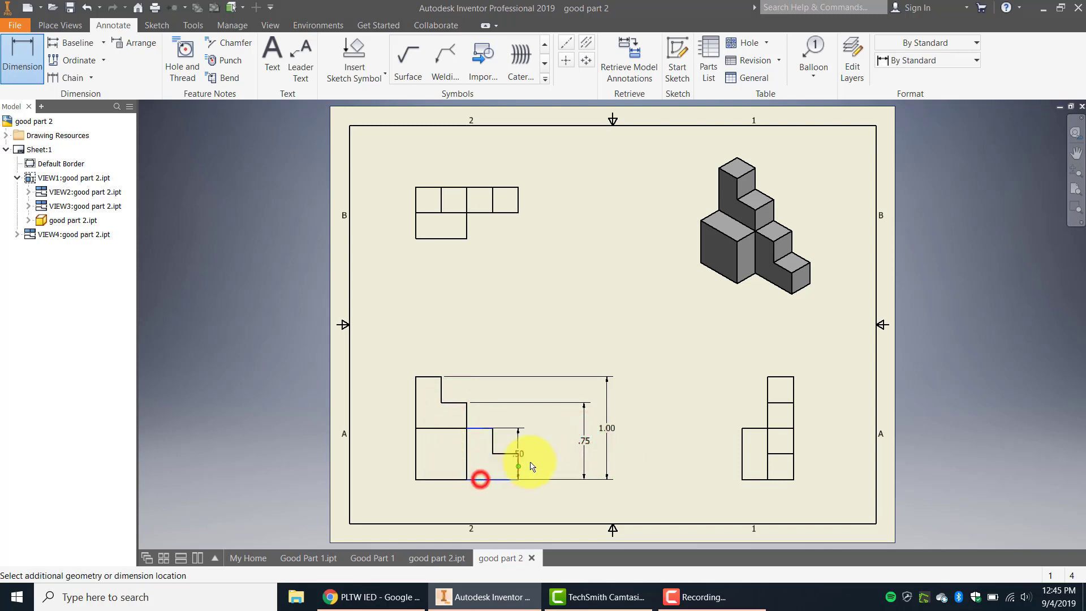
click(561, 461)
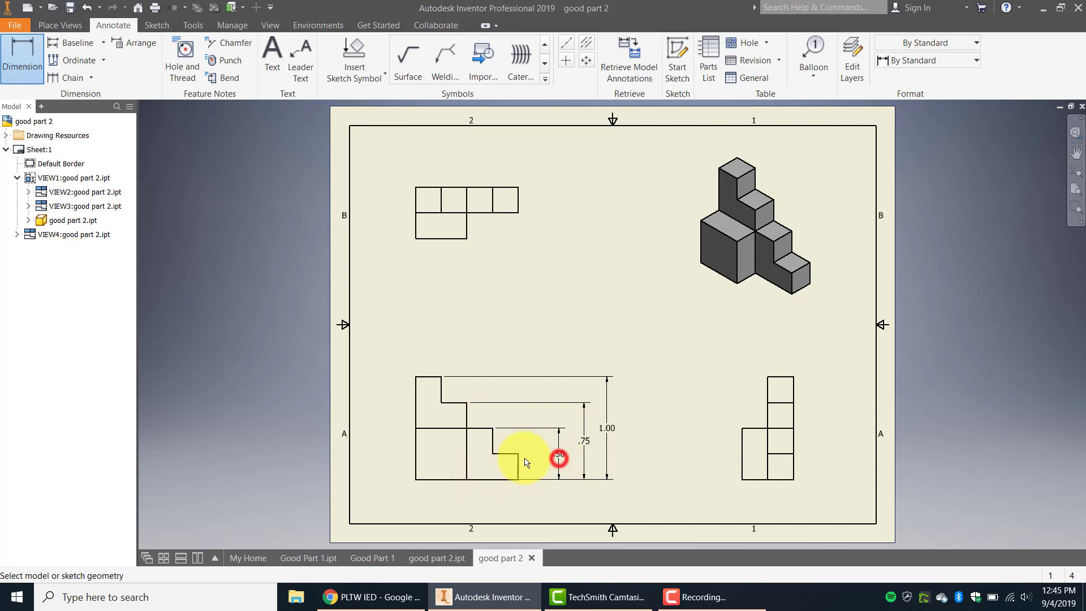
click(505, 461)
click(507, 481)
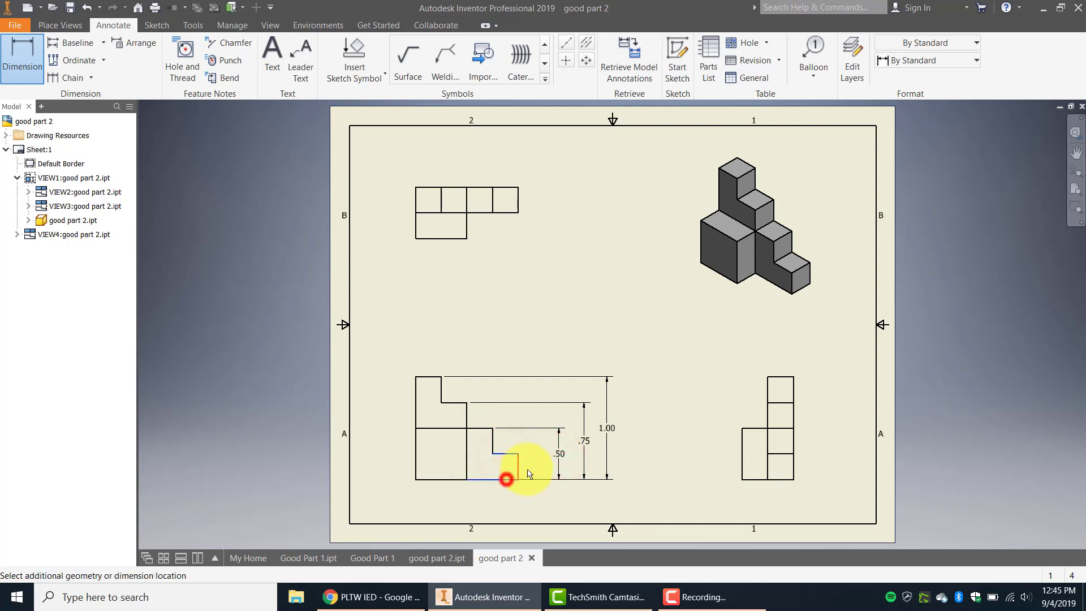
click(539, 469)
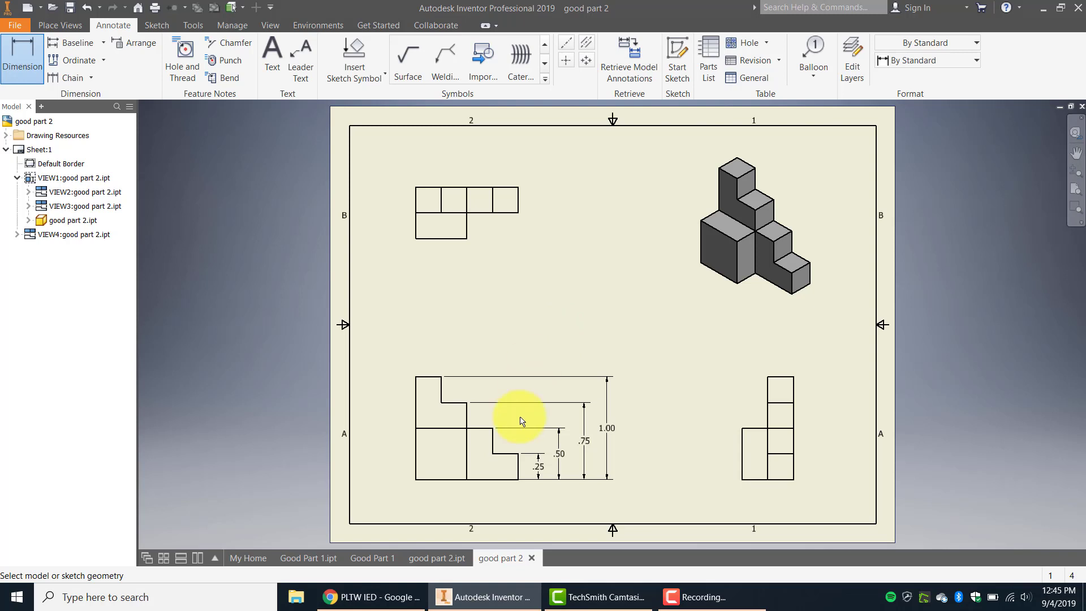
Step: Dimension the front view's overall width and the width to the third step's vertical edge, placing both above the view
click(517, 464)
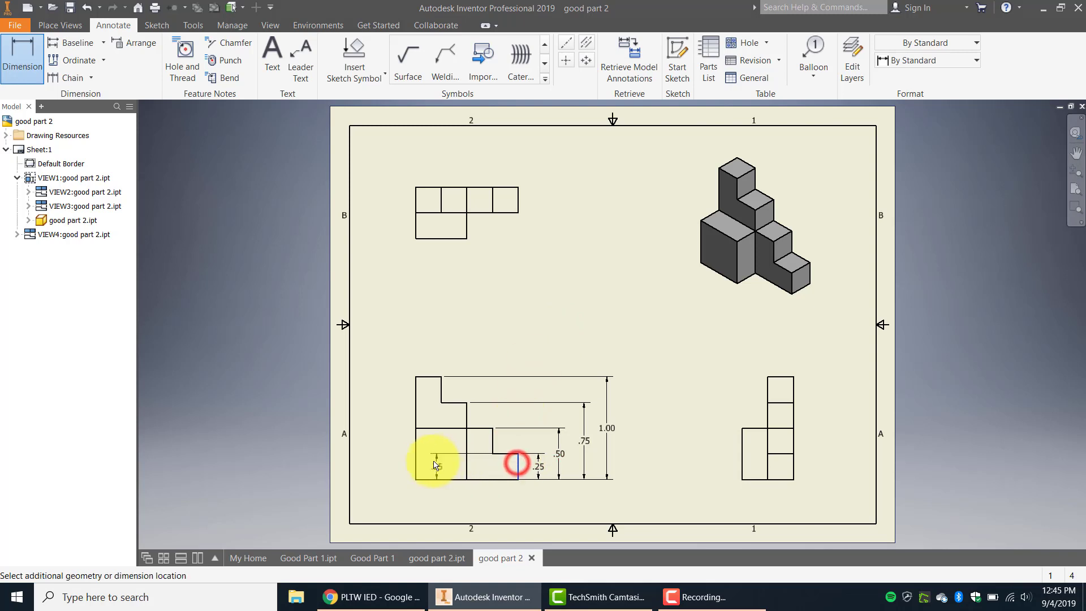
click(417, 459)
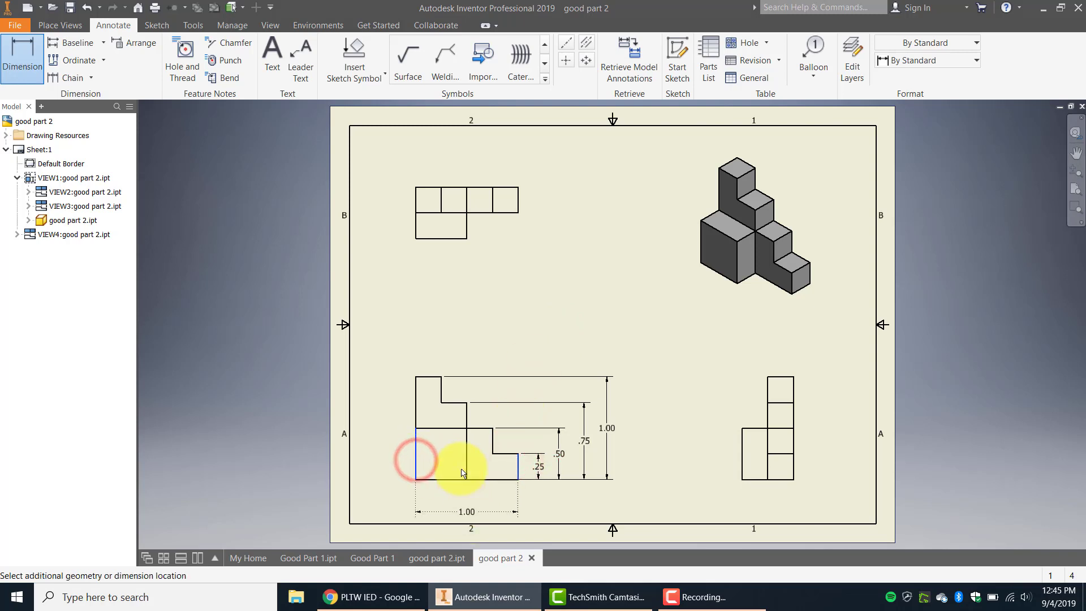
click(462, 417)
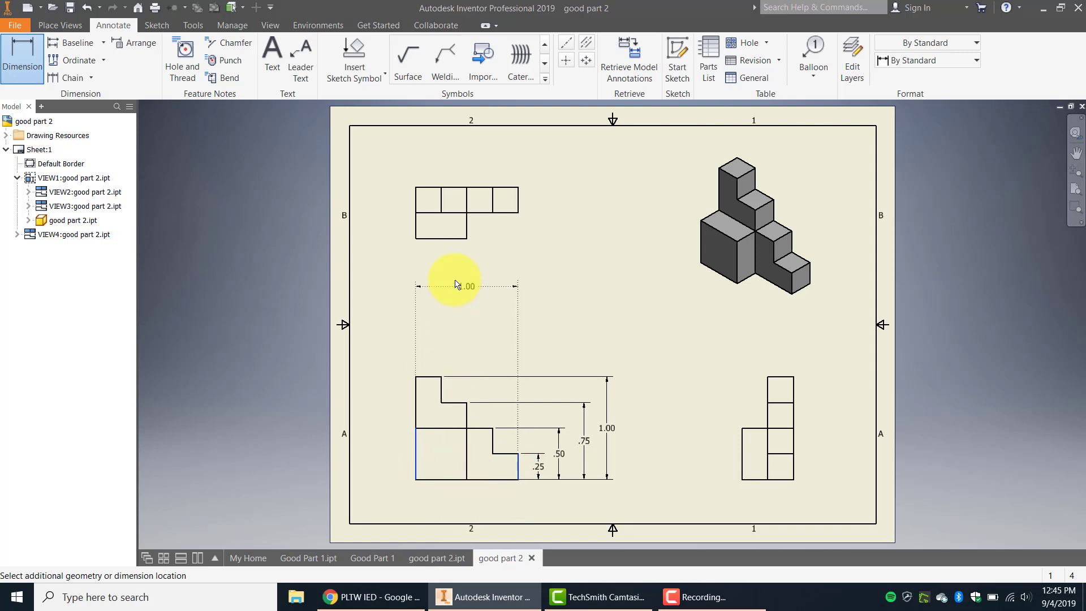
click(454, 285)
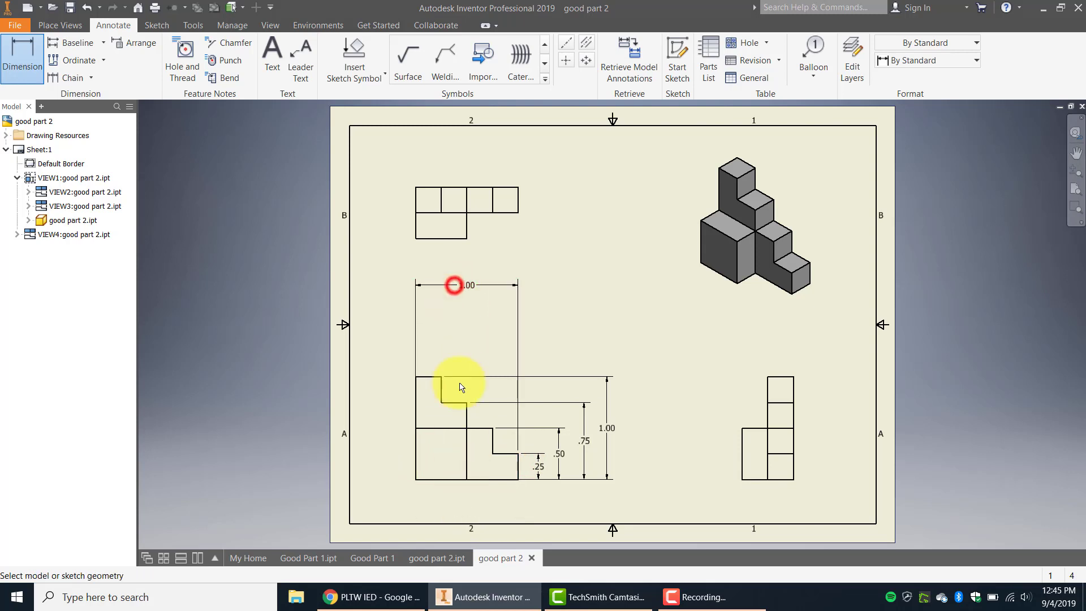
click(492, 445)
click(418, 445)
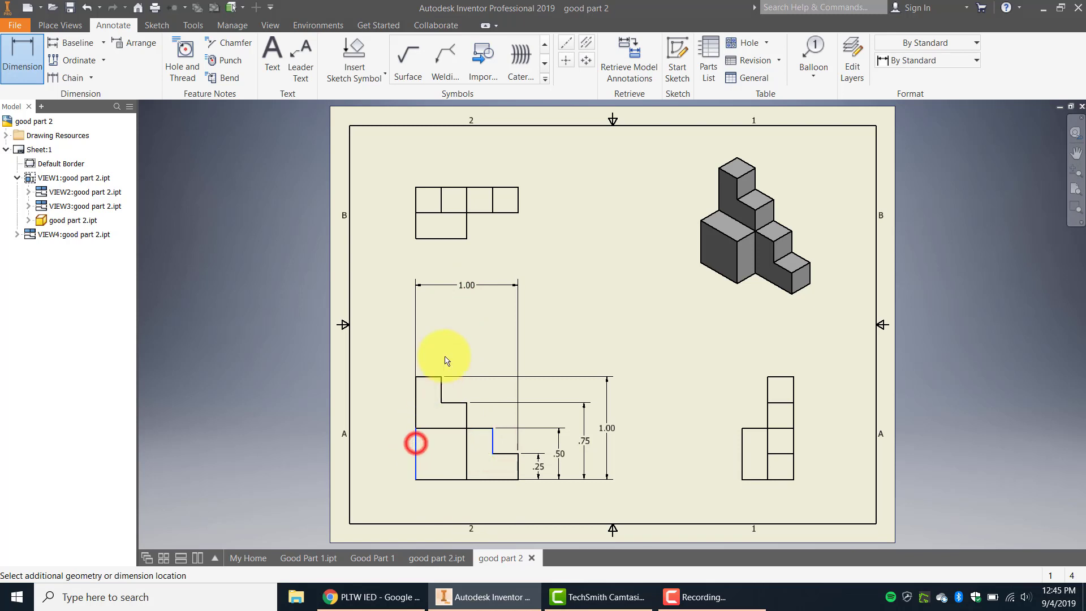
click(444, 306)
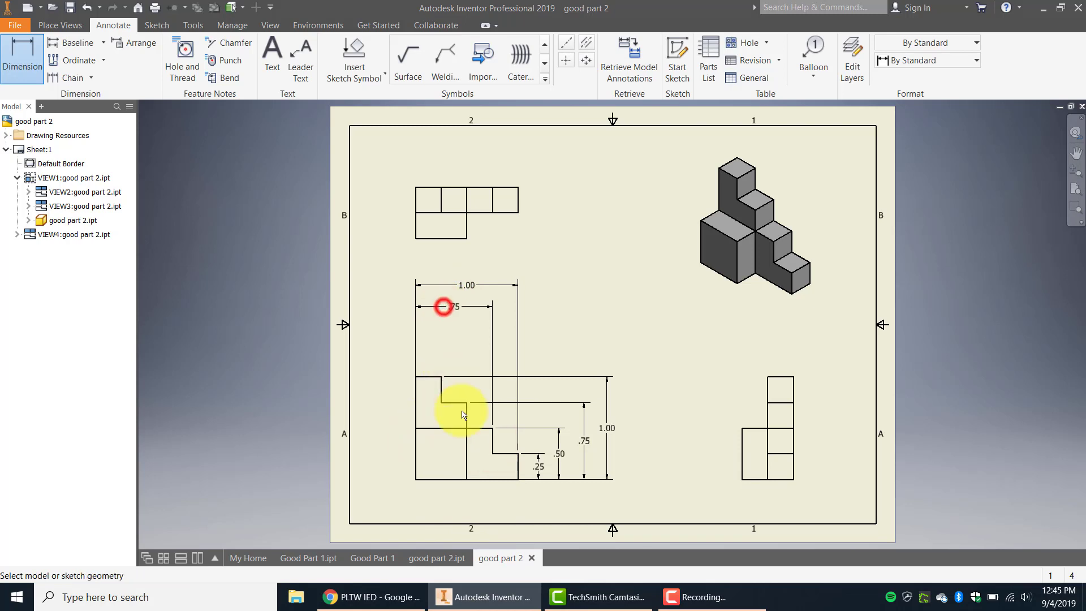
Step: Dimension the widths of the front view's two uppermost steps from the left edge, stacking them beneath the wider dimensions
click(467, 418)
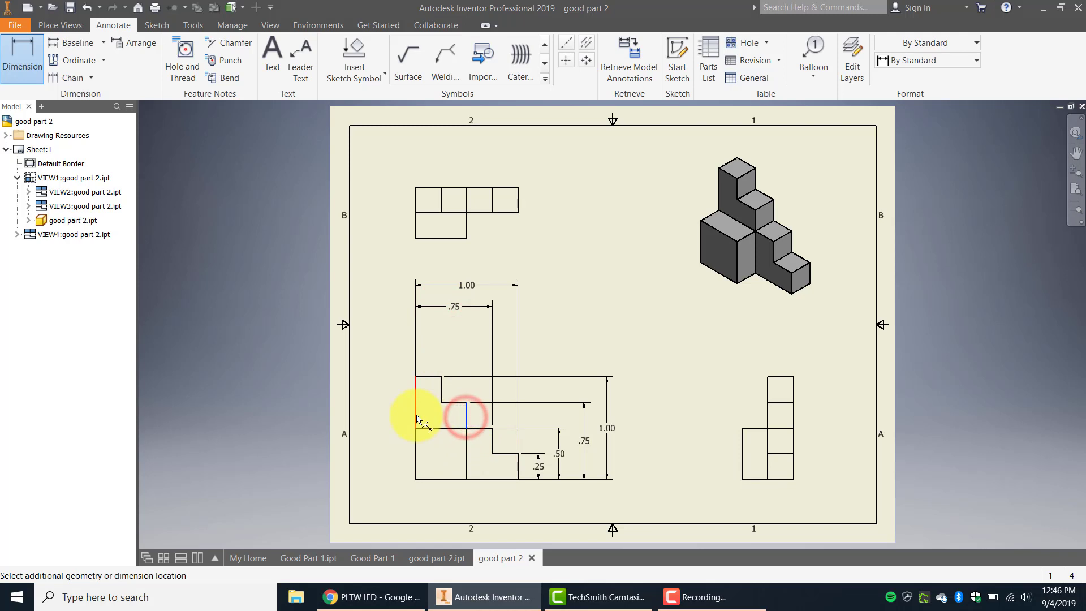
click(417, 416)
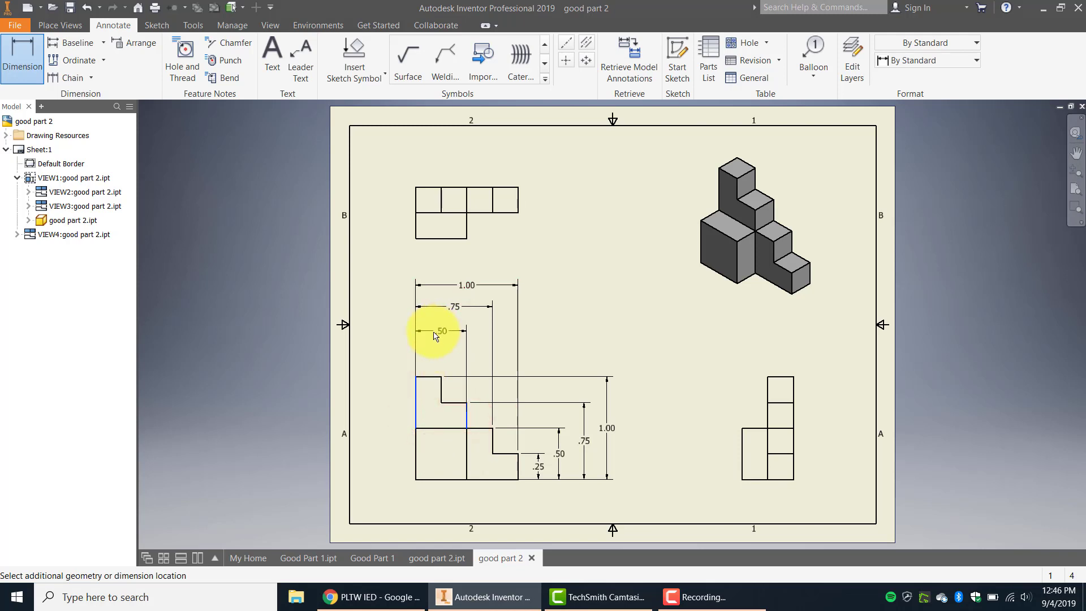
click(434, 332)
click(442, 386)
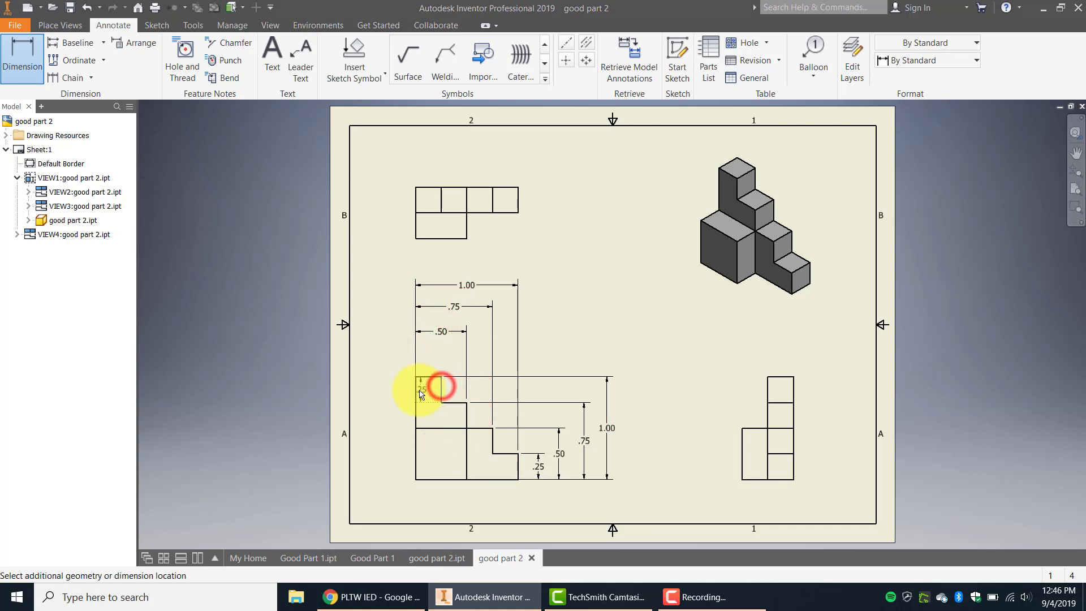
click(417, 388)
click(428, 358)
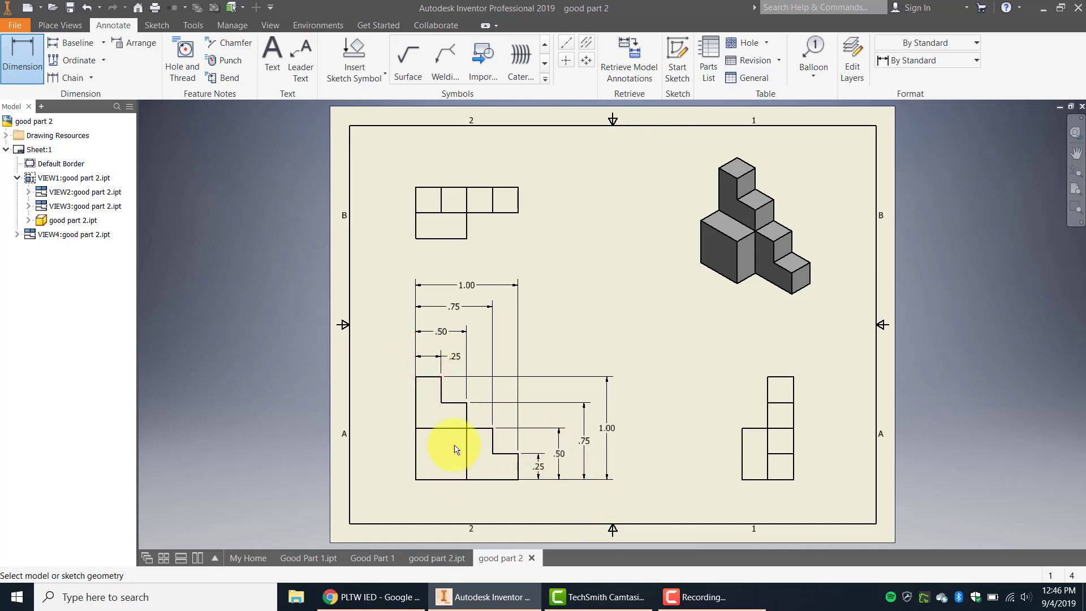
Step: Dimension the front view's square block with its height on the left and width below, and finish dimensioning
click(443, 429)
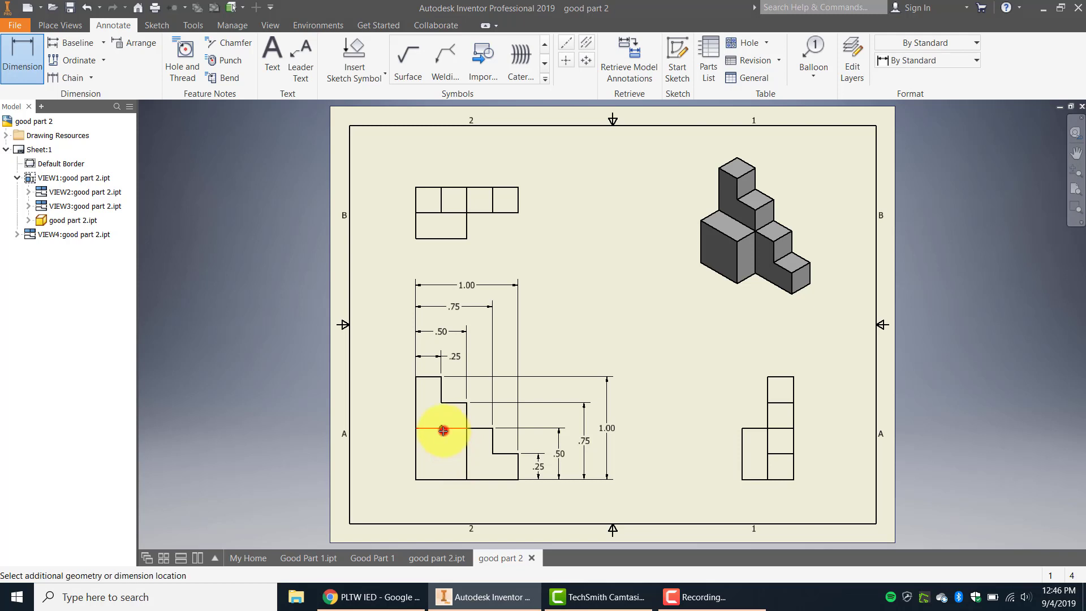
click(443, 480)
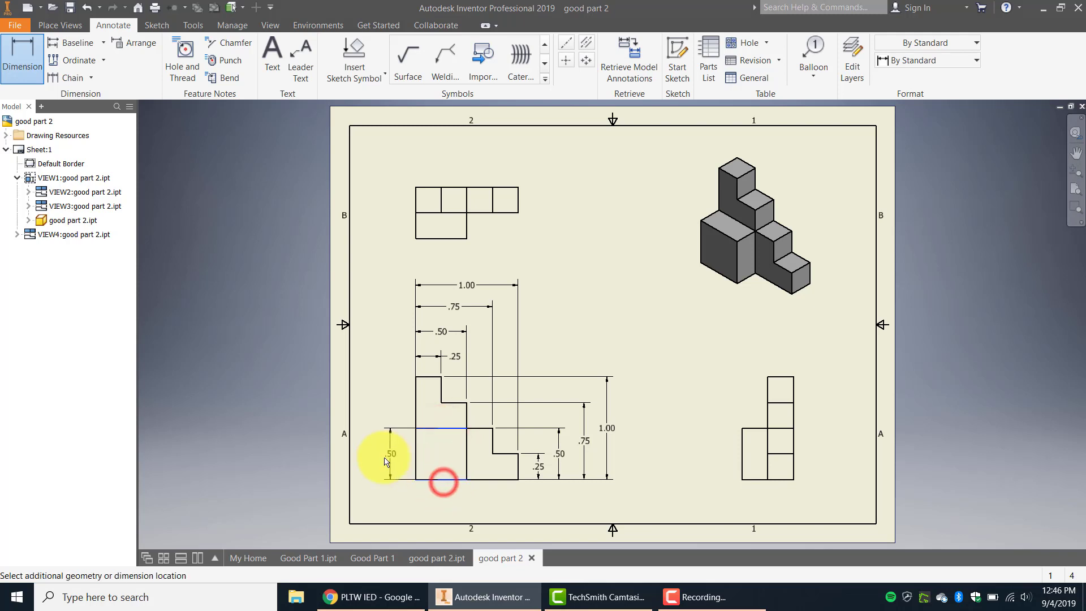
click(395, 456)
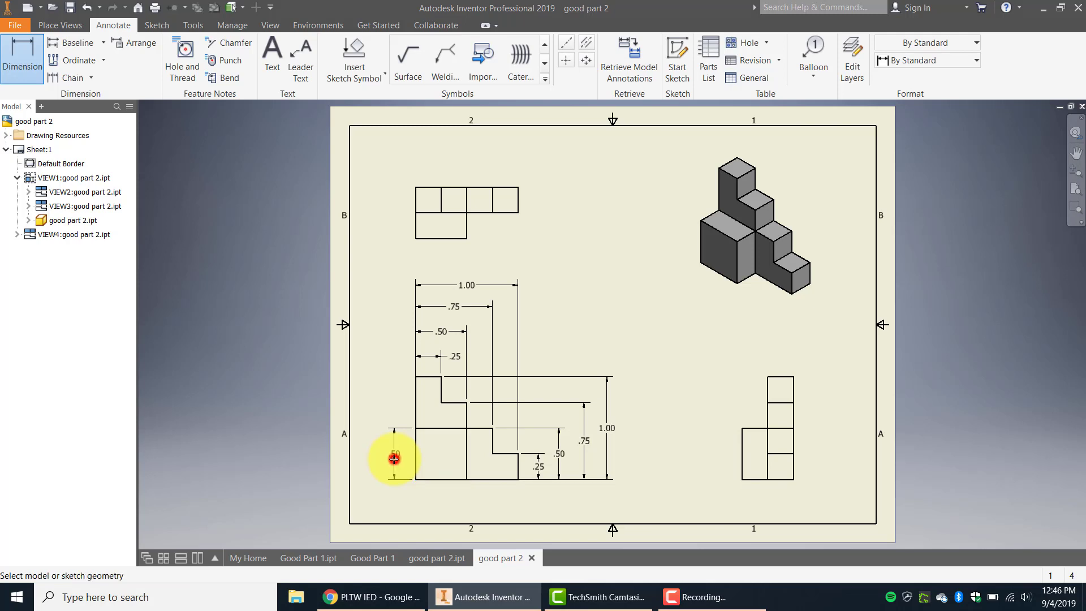
click(465, 456)
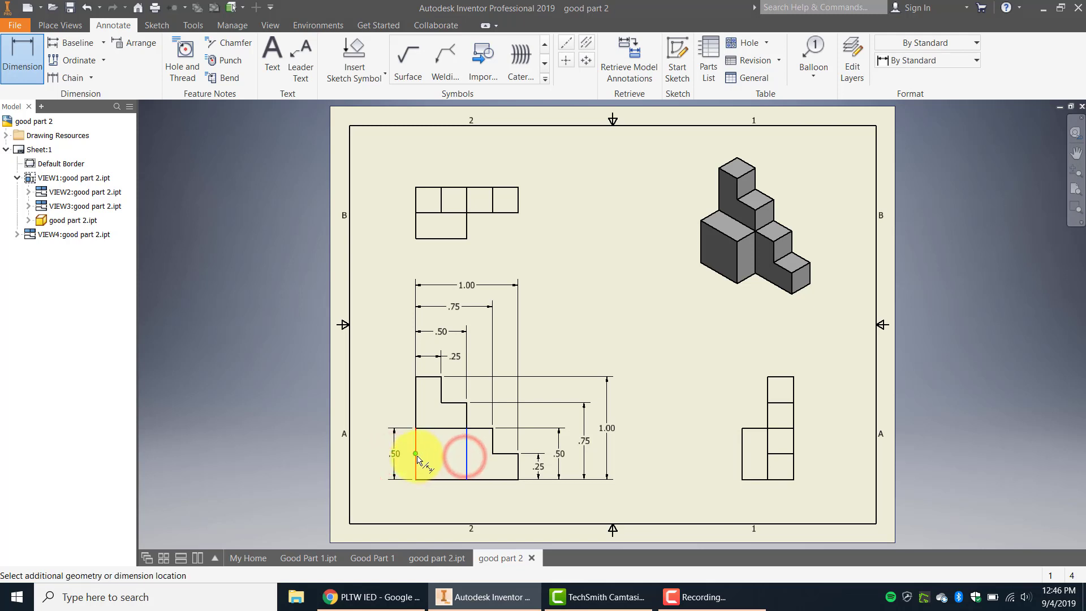
click(417, 456)
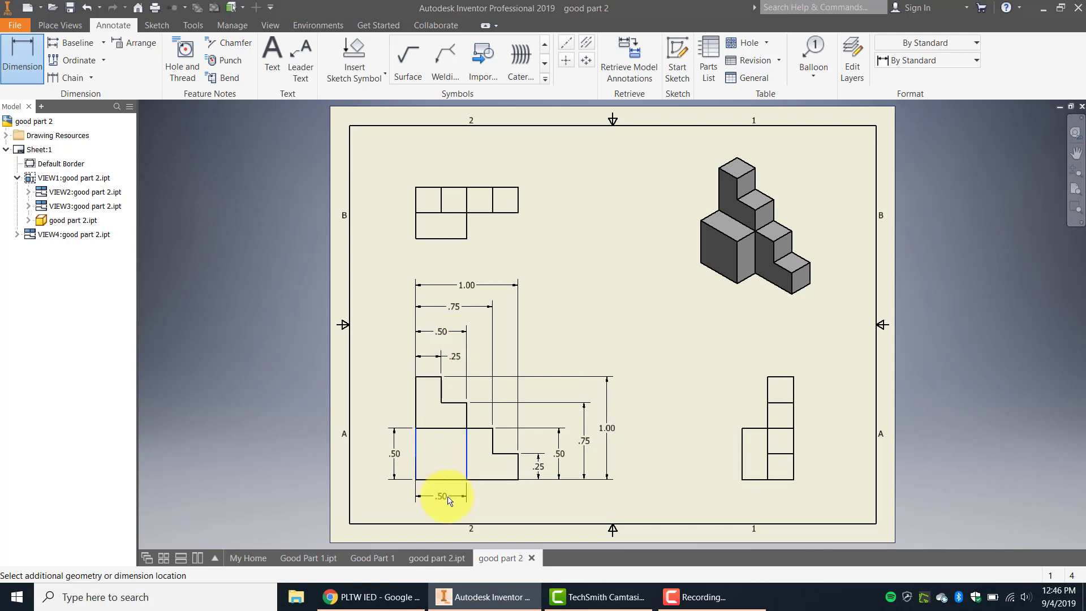
click(445, 498)
right_click(443, 497)
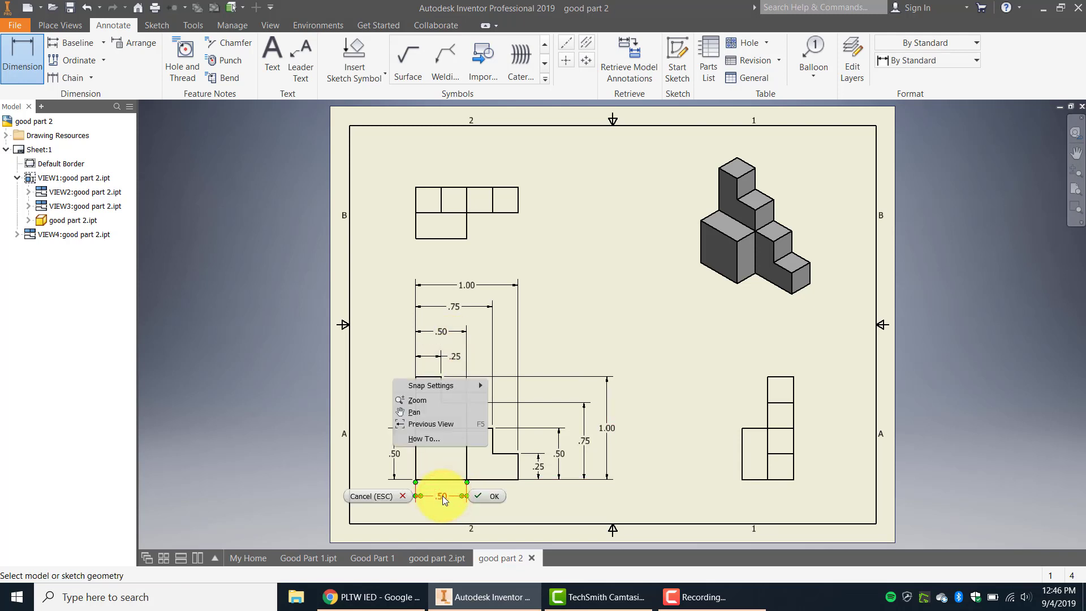
click(406, 496)
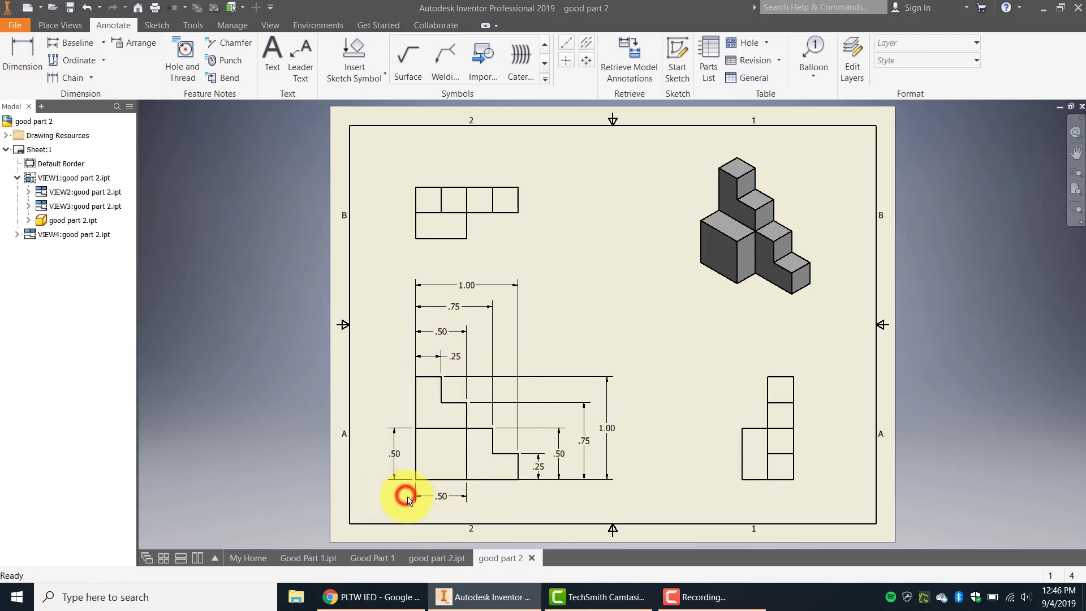
Step: Delete the square block's width dimension beneath the front view
click(437, 496)
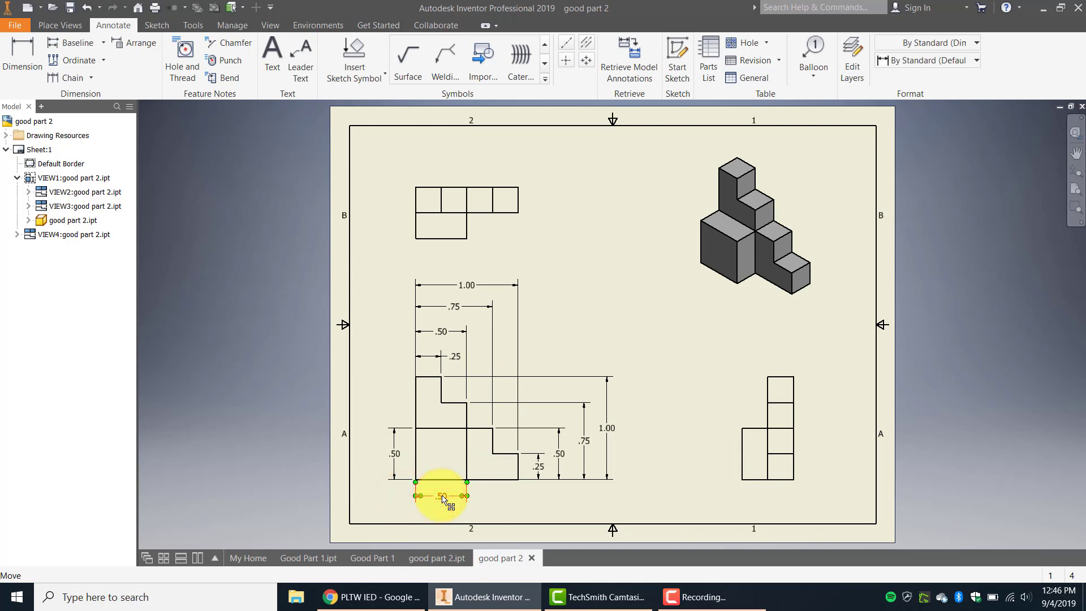
key(Delete)
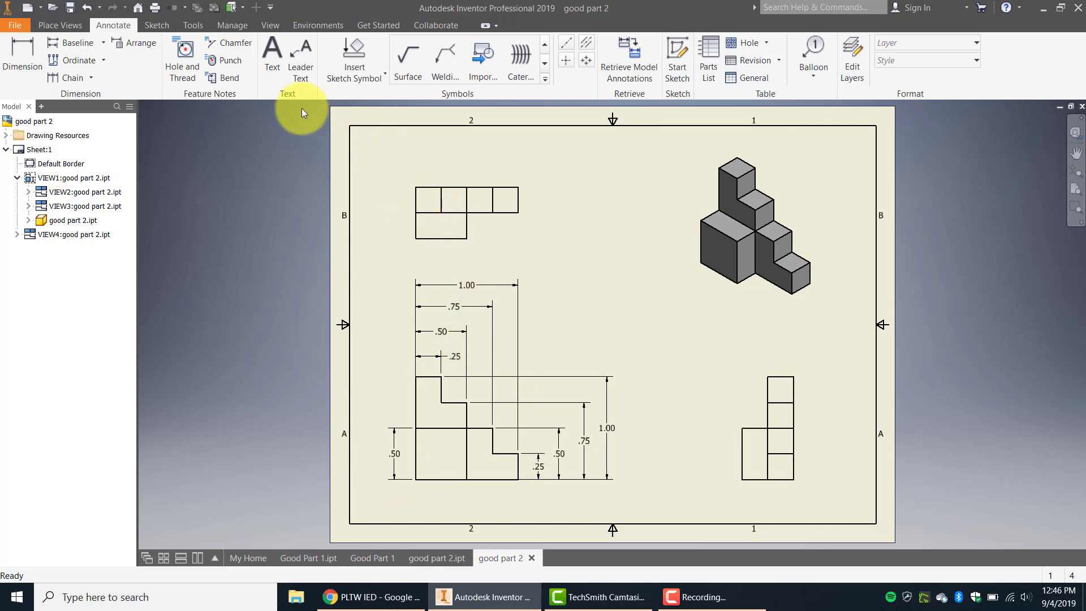
Step: Dimension the side view's front block depth and overall depth, stacking both above the view with the overall depth outermost
click(21, 51)
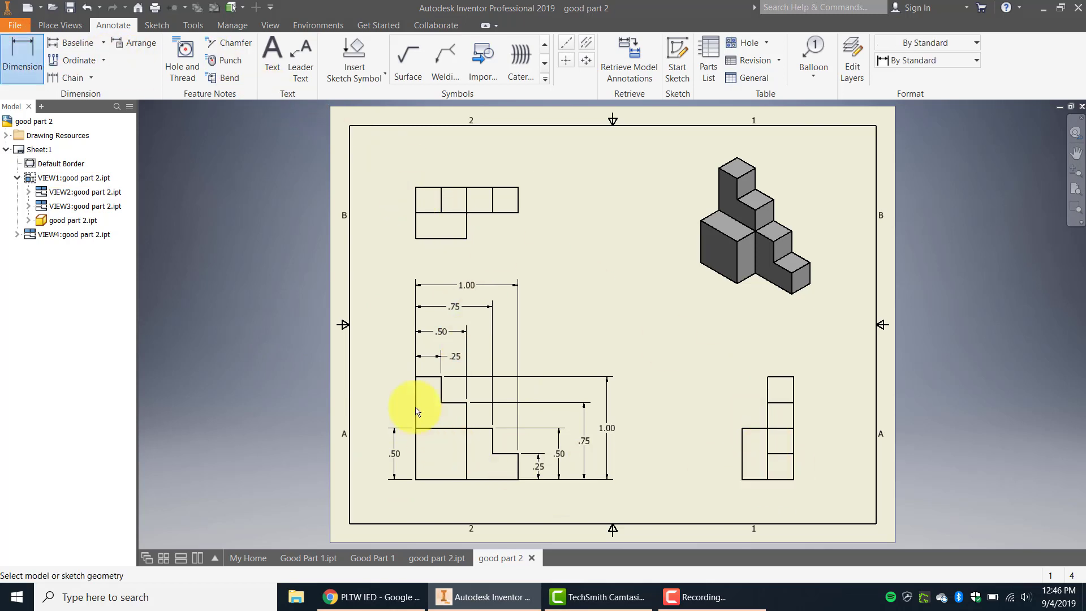
click(742, 451)
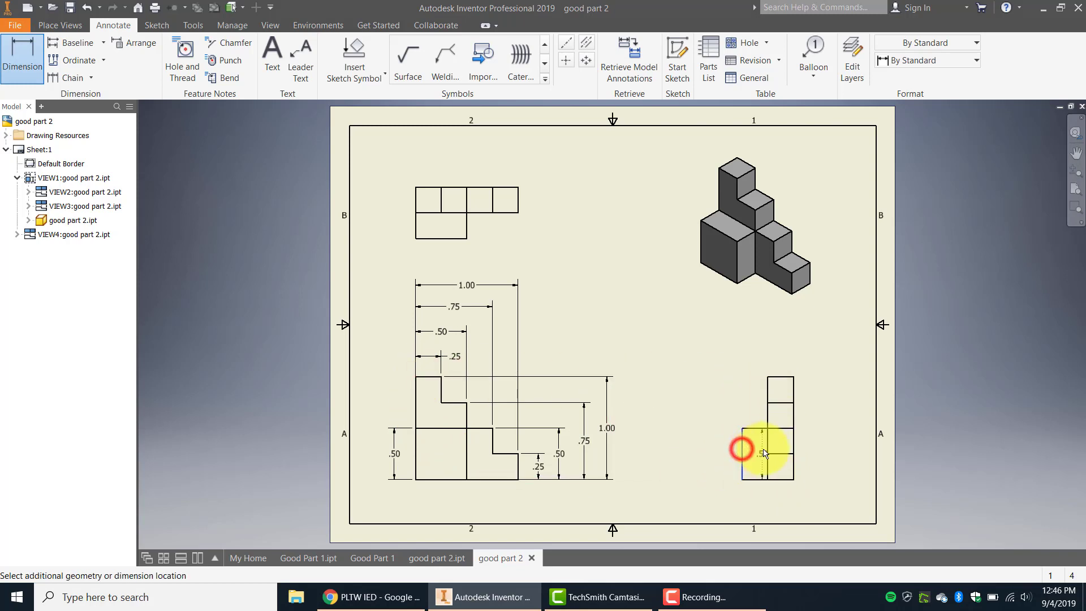
click(767, 450)
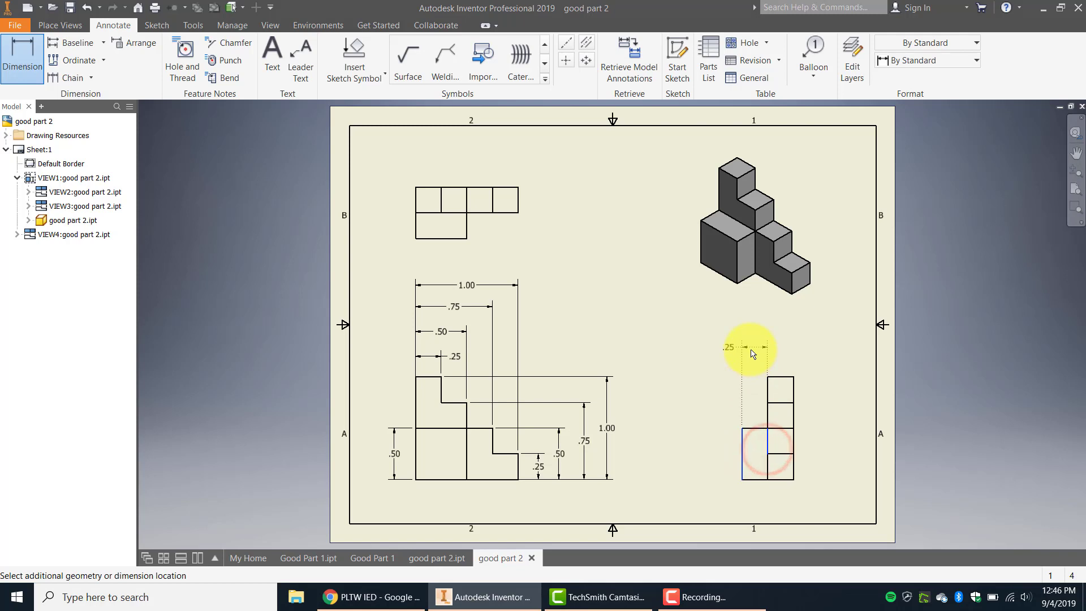
click(750, 348)
click(742, 458)
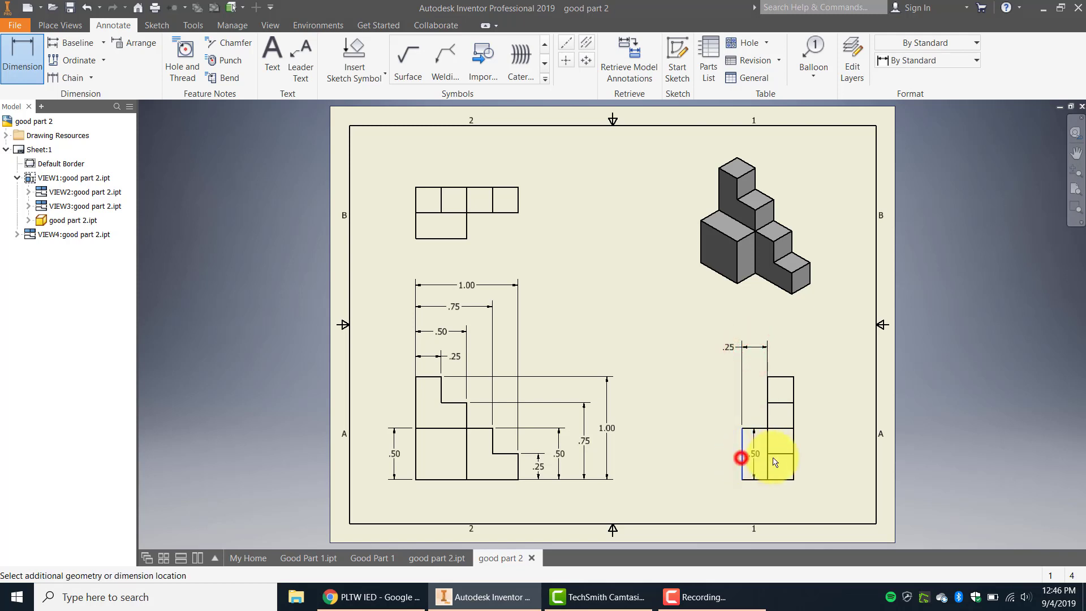
click(794, 456)
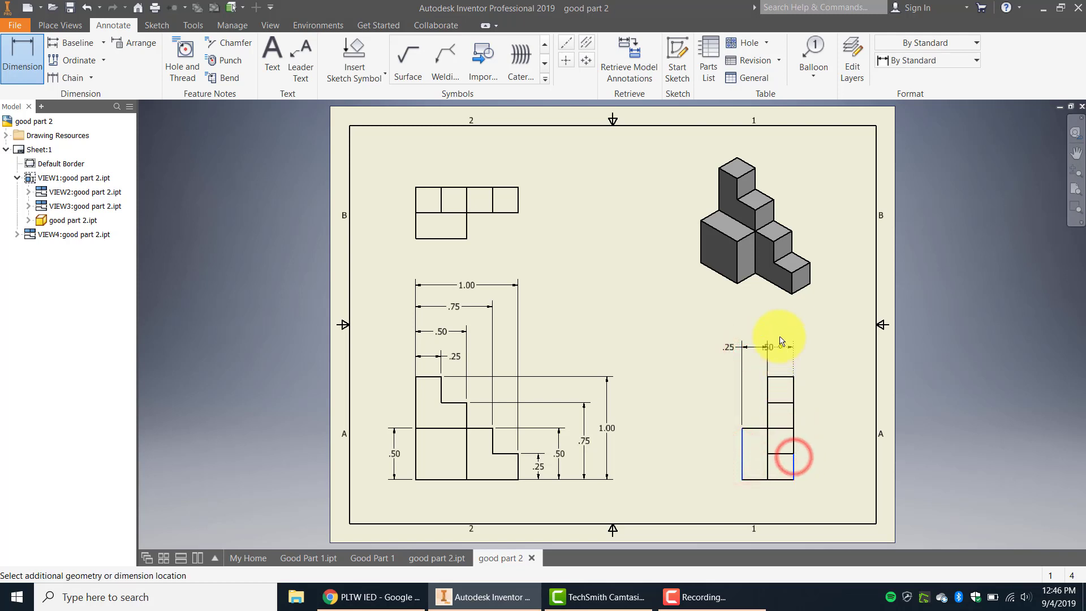
click(778, 328)
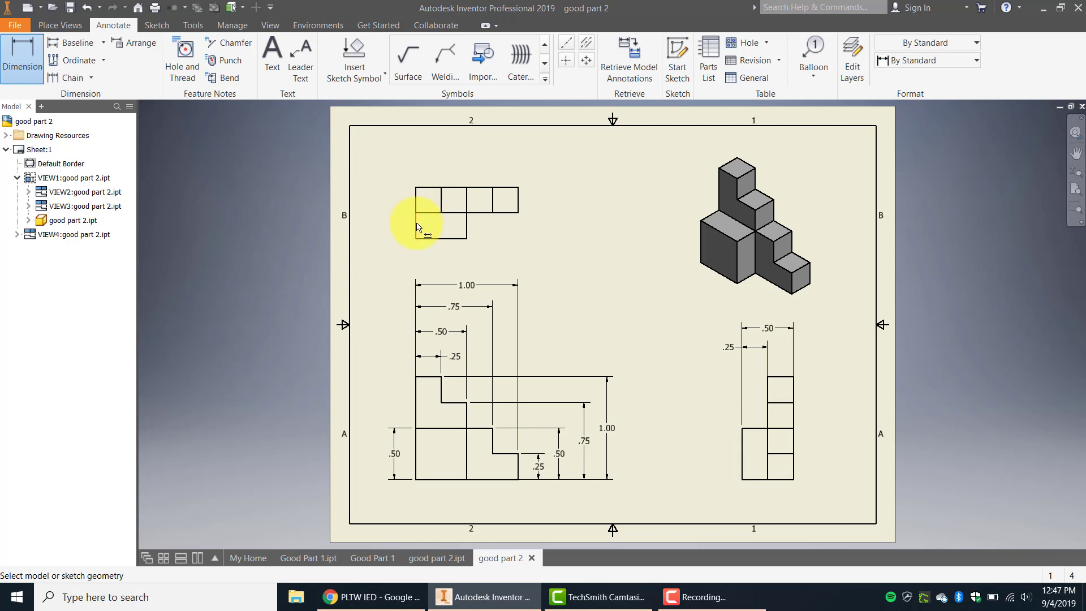
Step: Dimension the top view's front block depth and overall depth, placing both left of the view with the overall depth outermost
click(434, 241)
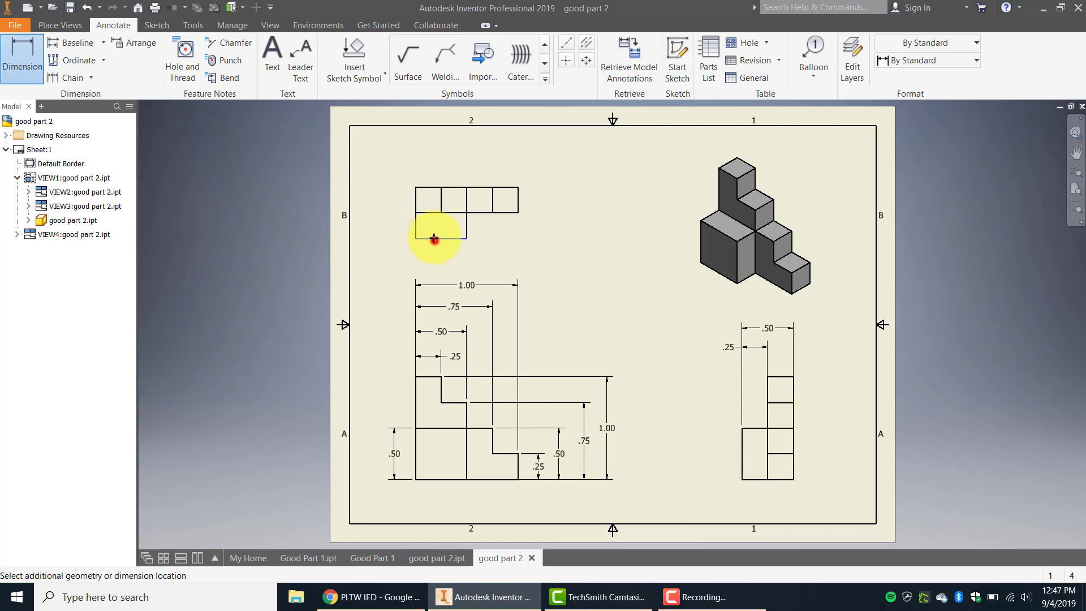
click(428, 214)
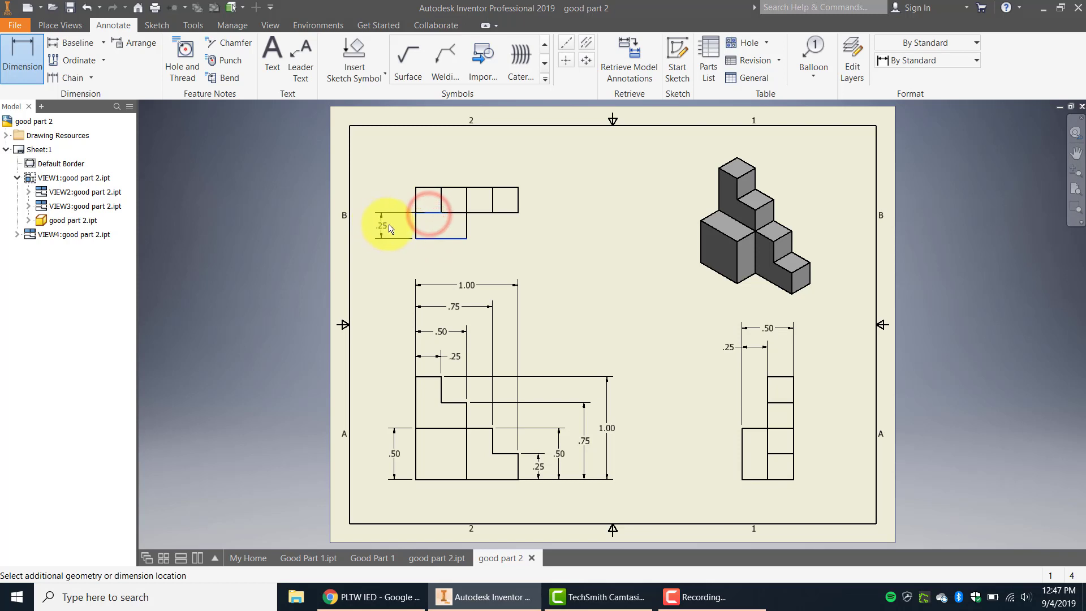
click(393, 226)
click(436, 238)
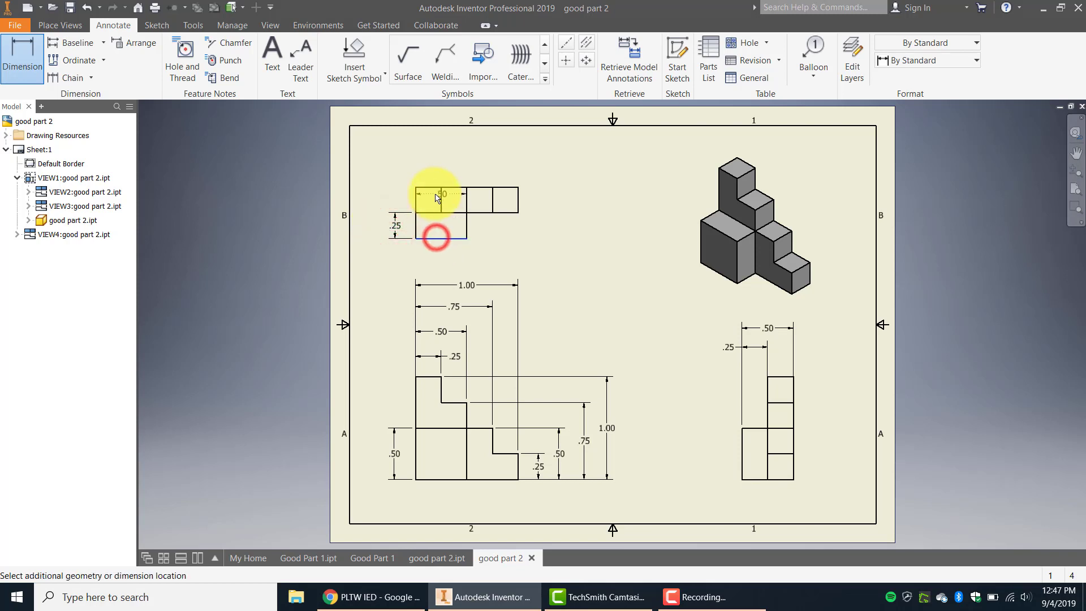
click(441, 188)
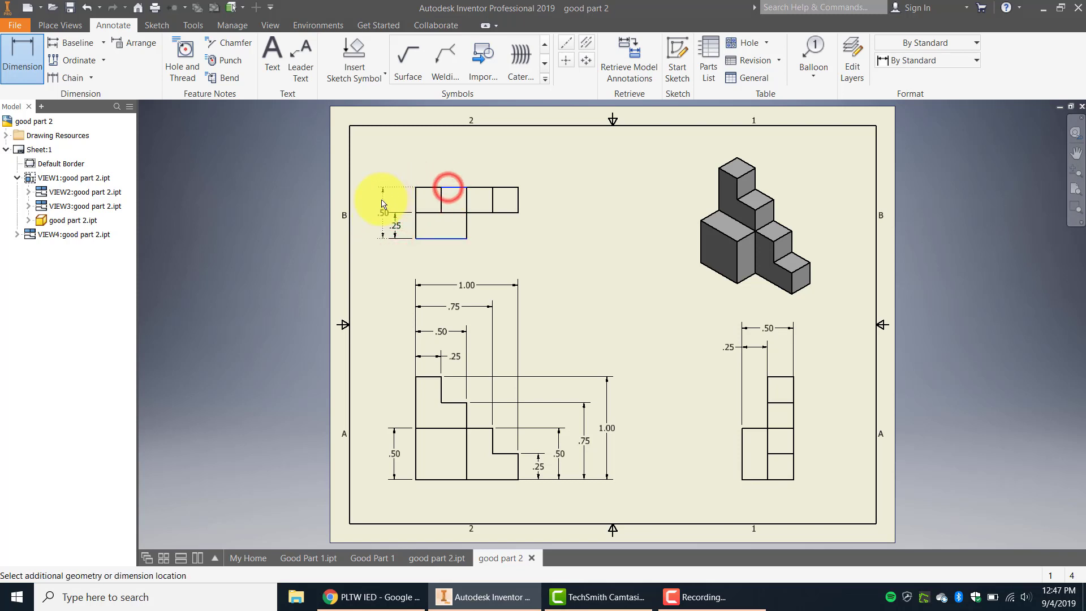
click(378, 202)
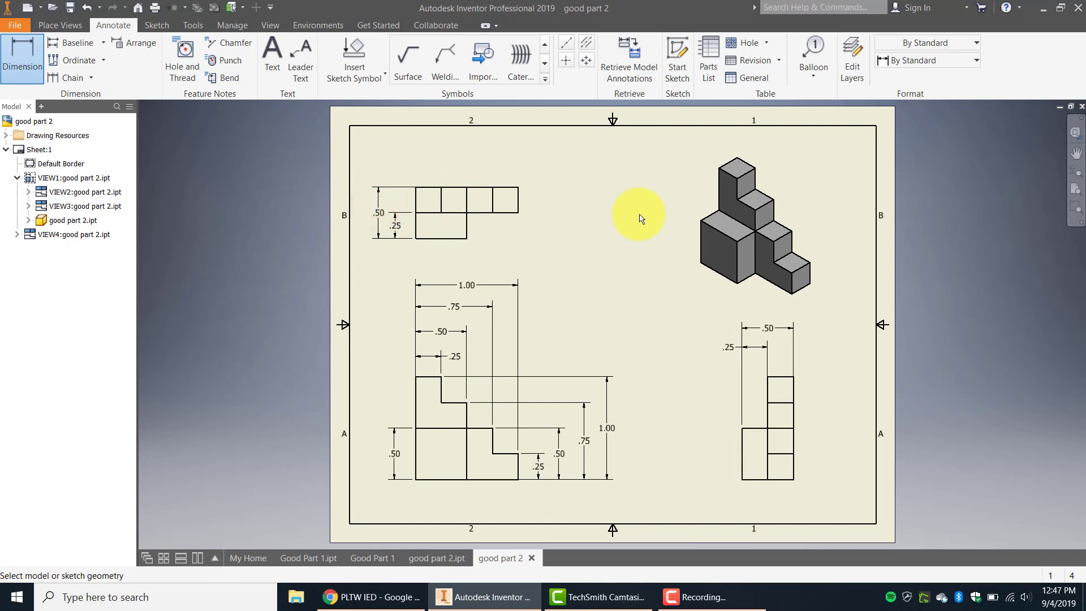